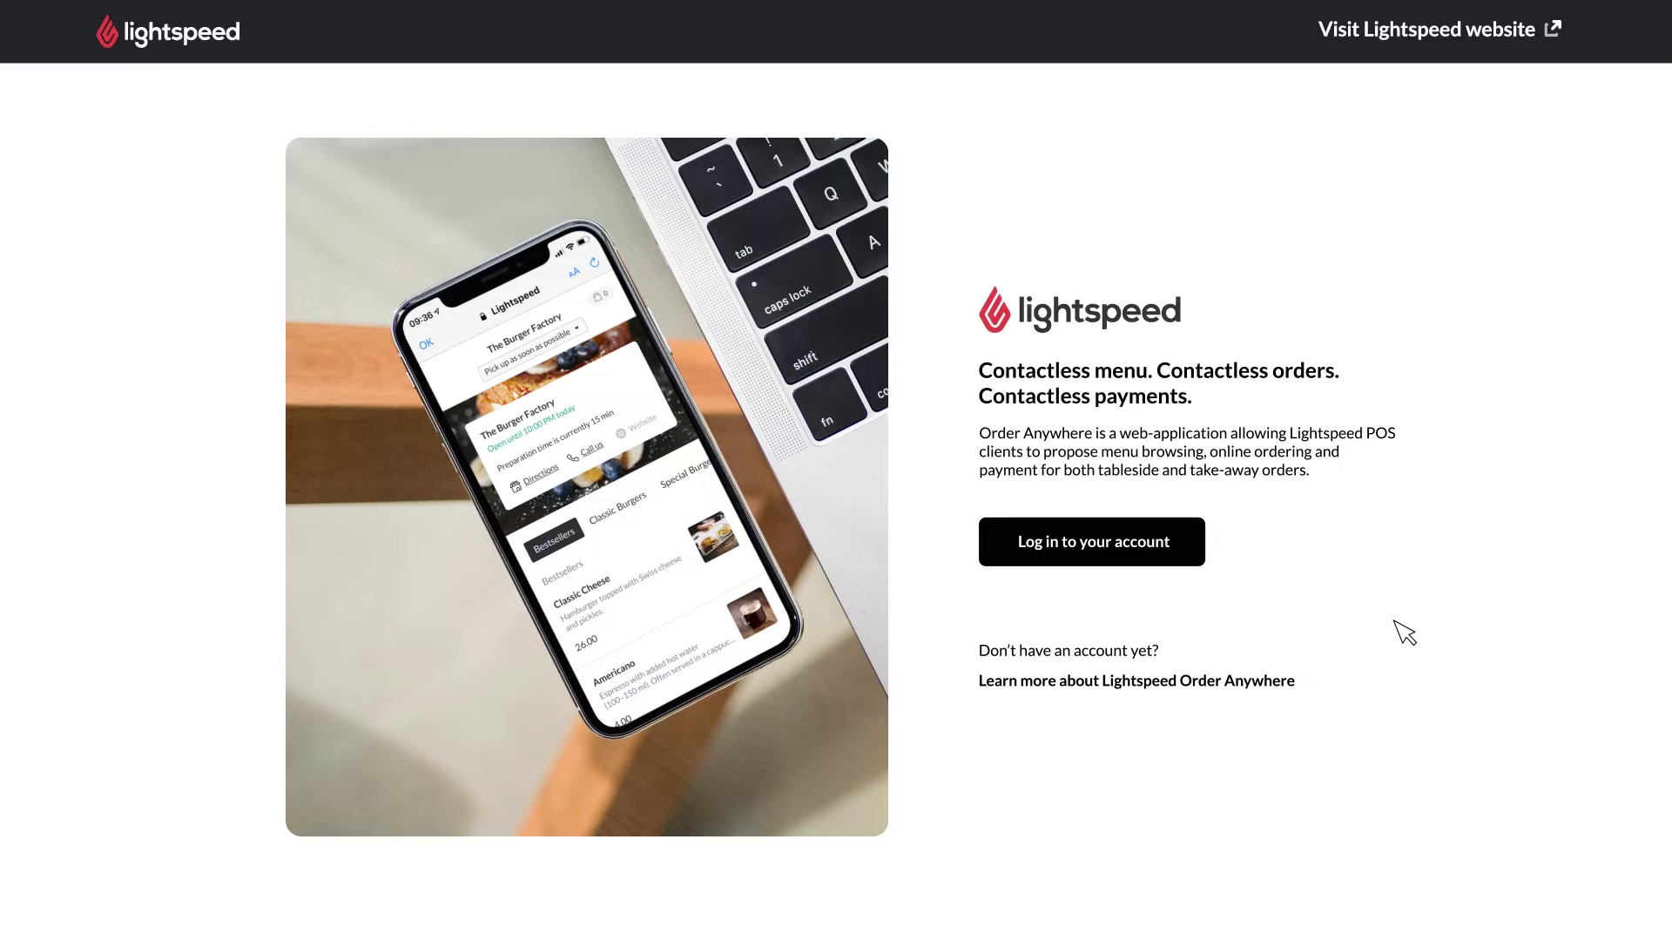
Choose Lightspeed Restaurant POS (K-Series) as the POS system for the back-office login.
left_click(1115, 540)
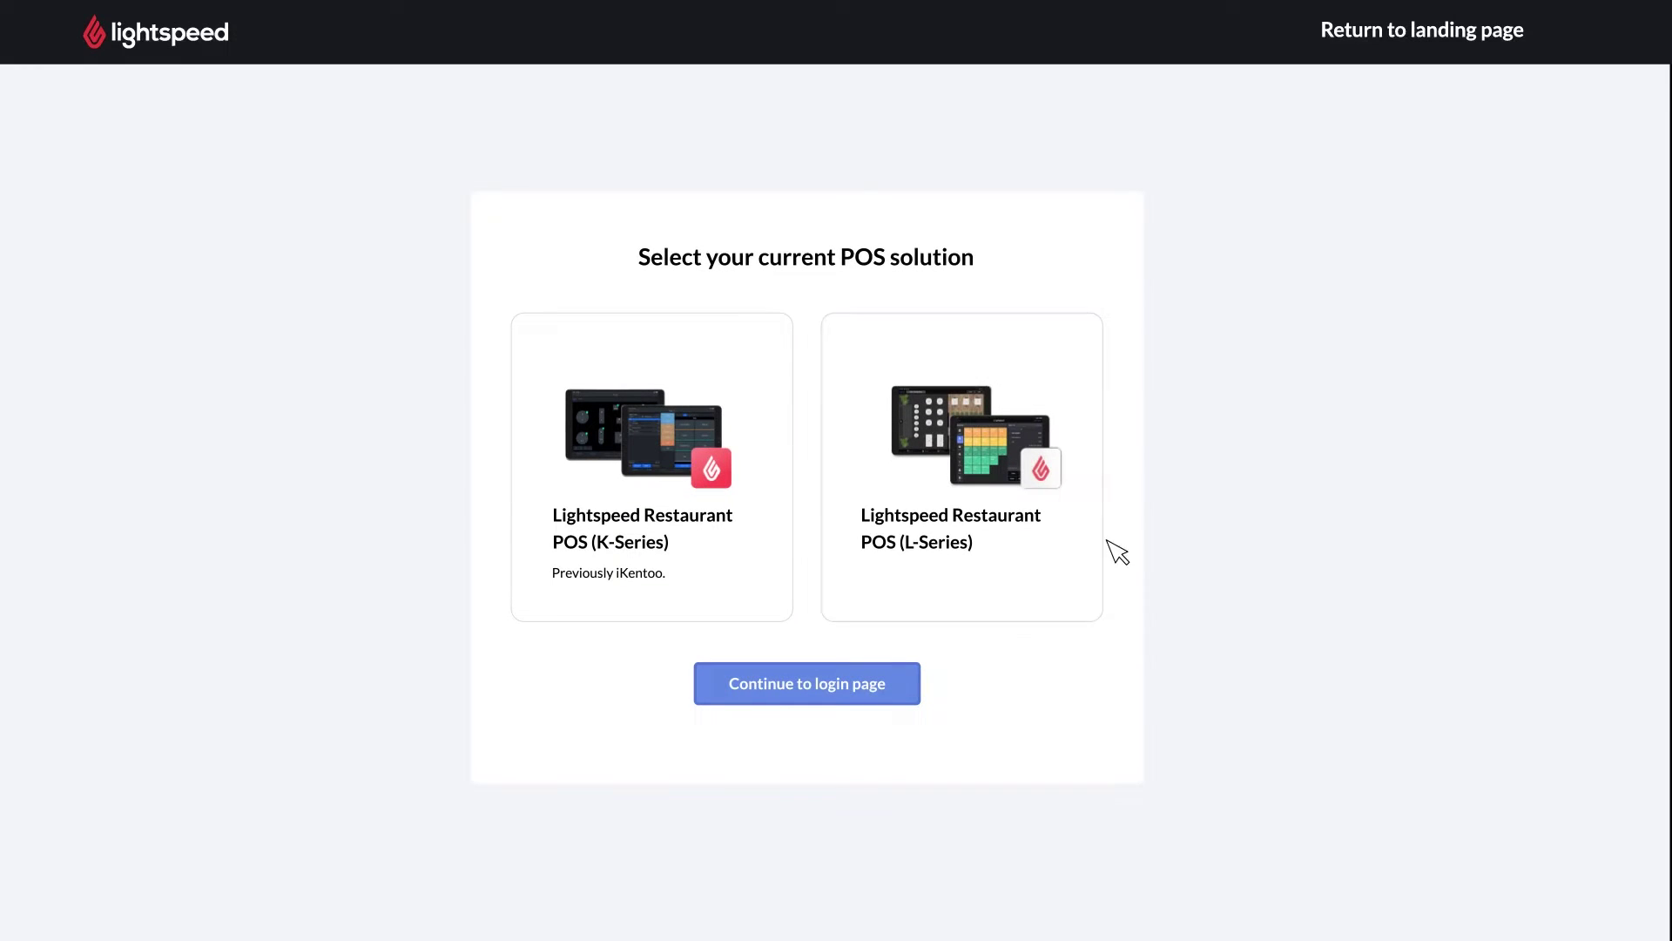
left_click(752, 543)
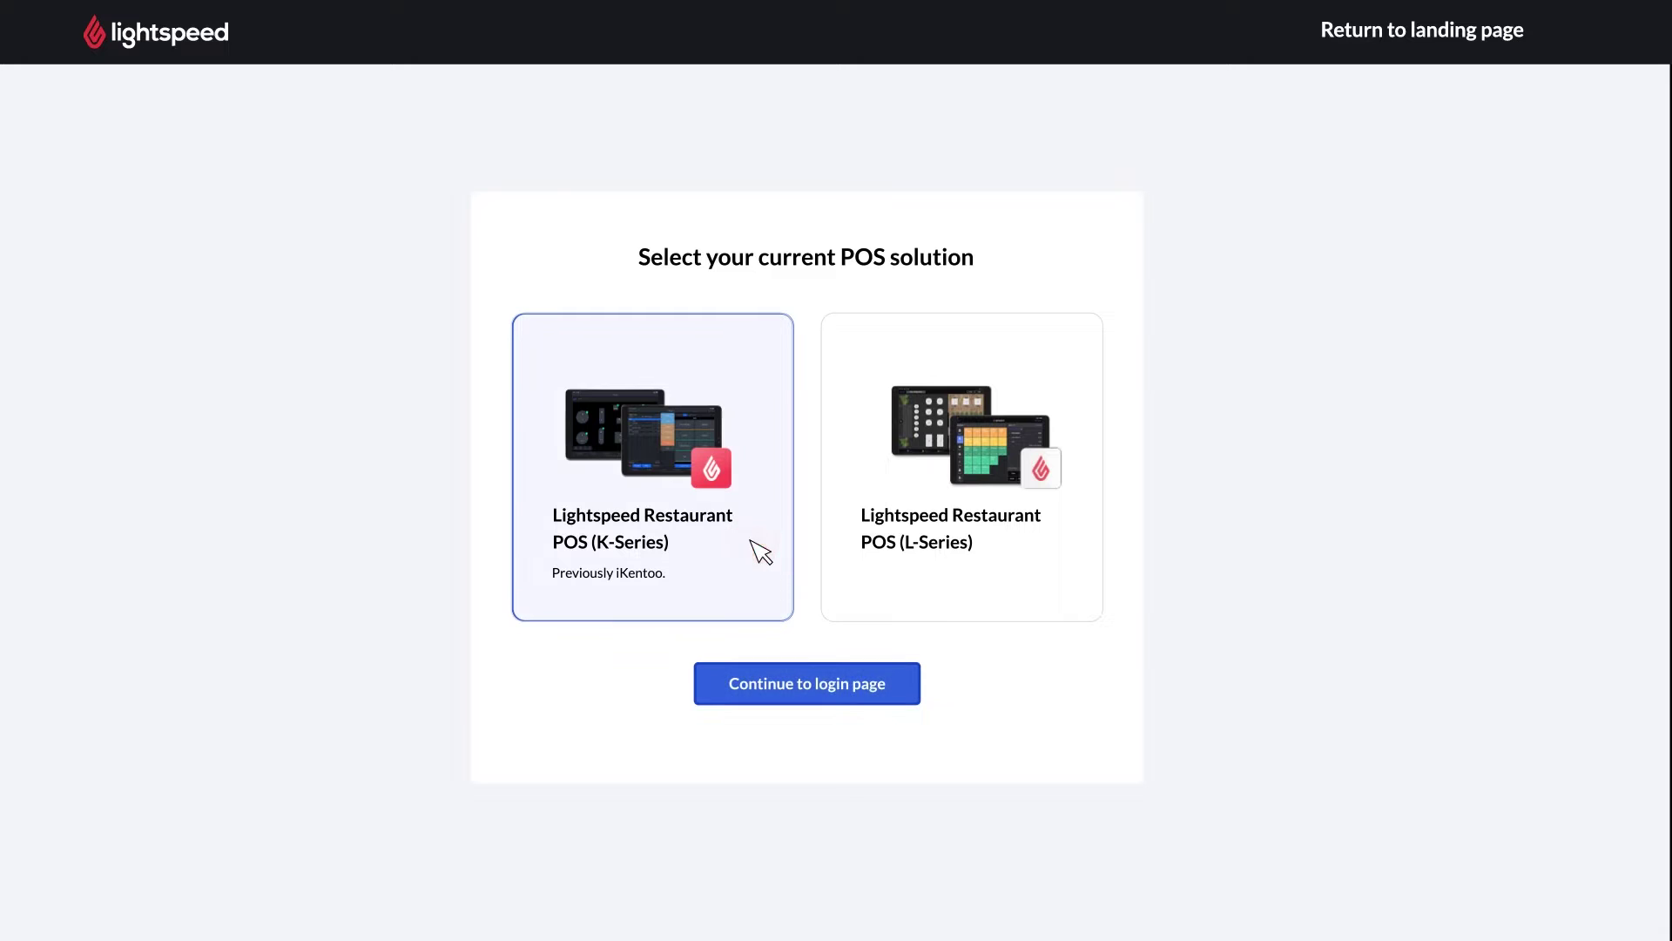
left_click(813, 680)
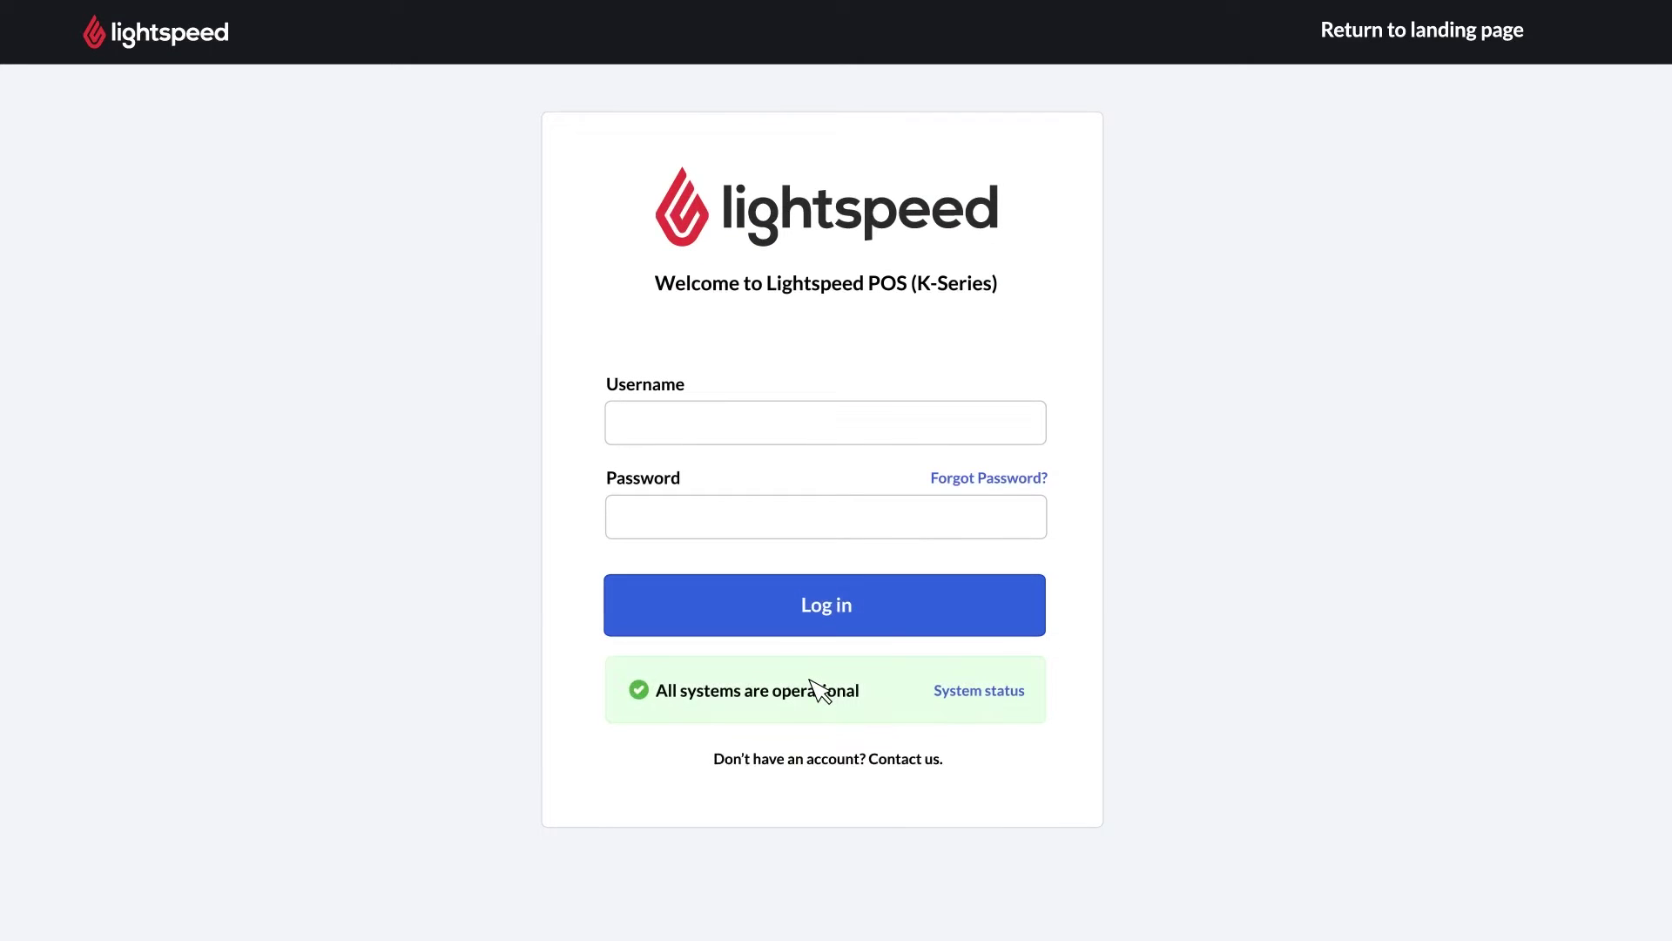
Log in as John.smith and go to the empty My profiles overview.
left_click(810, 416)
type("John.")
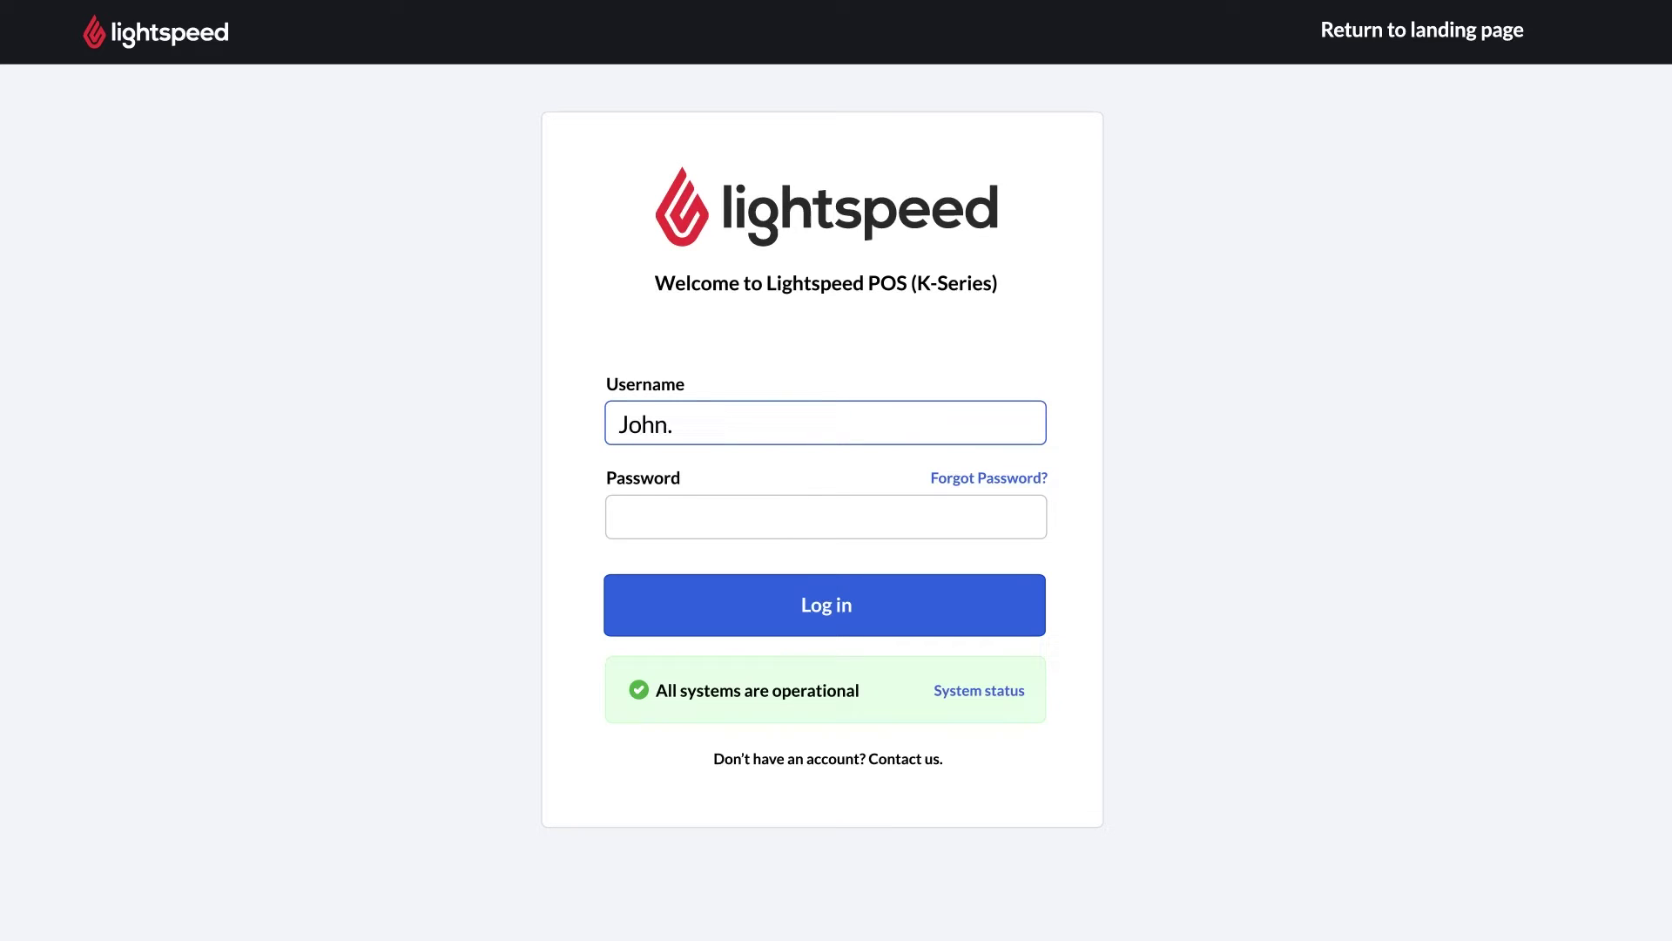
type("smith")
left_click(799, 455)
left_click(783, 512)
type("••")
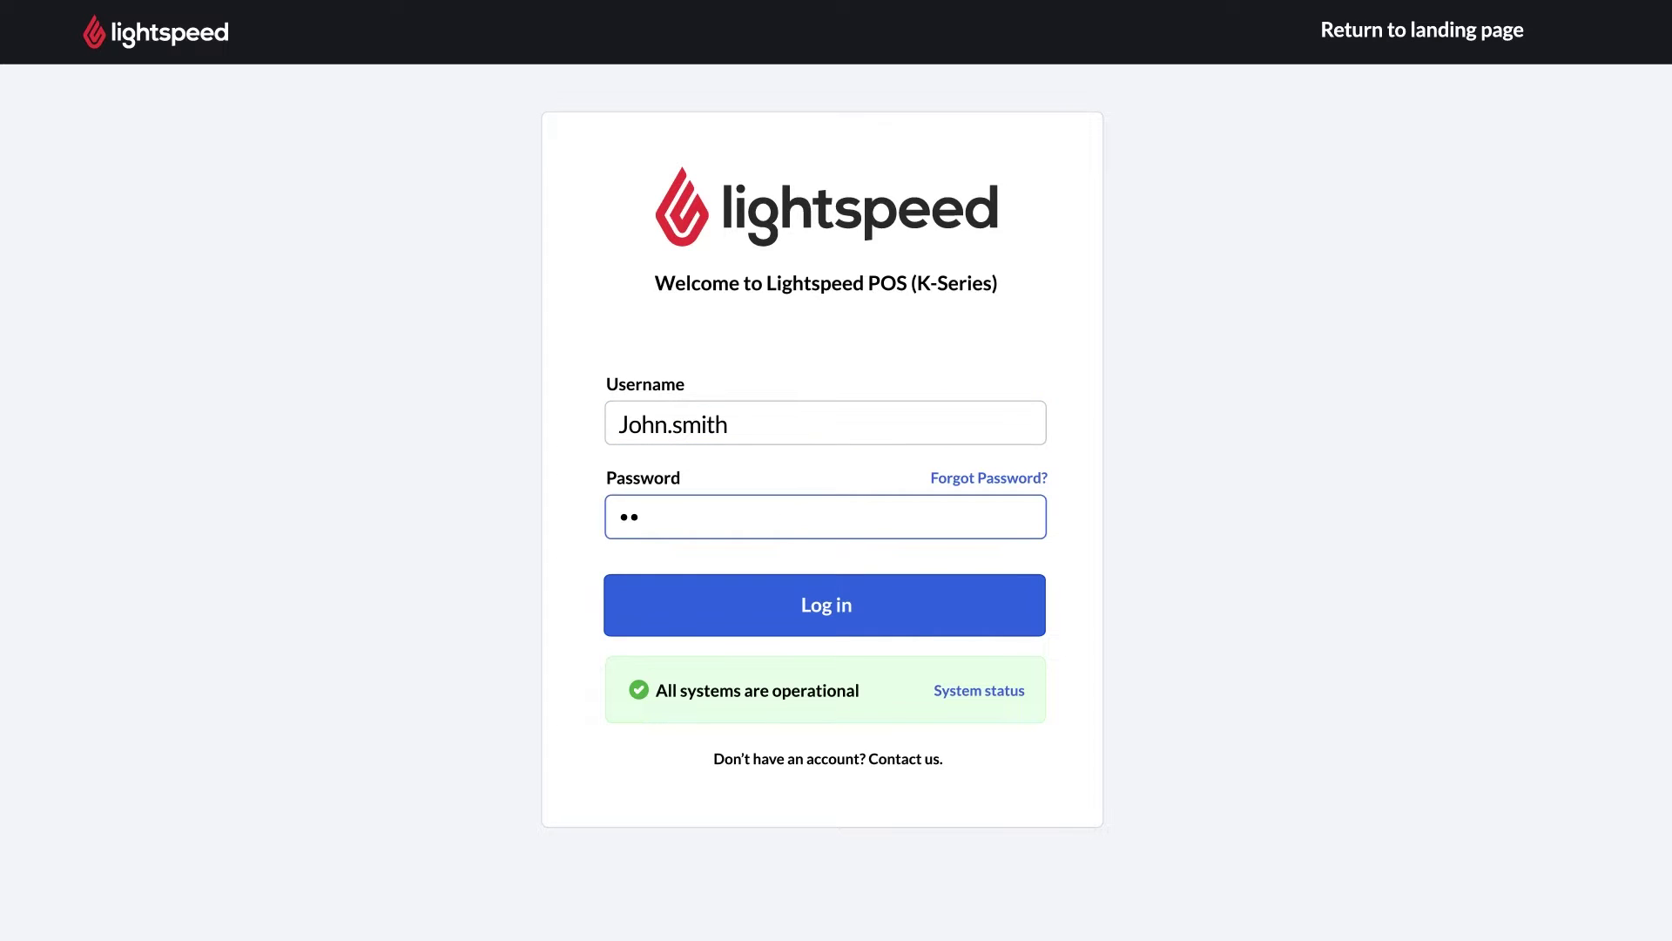
left_click(839, 617)
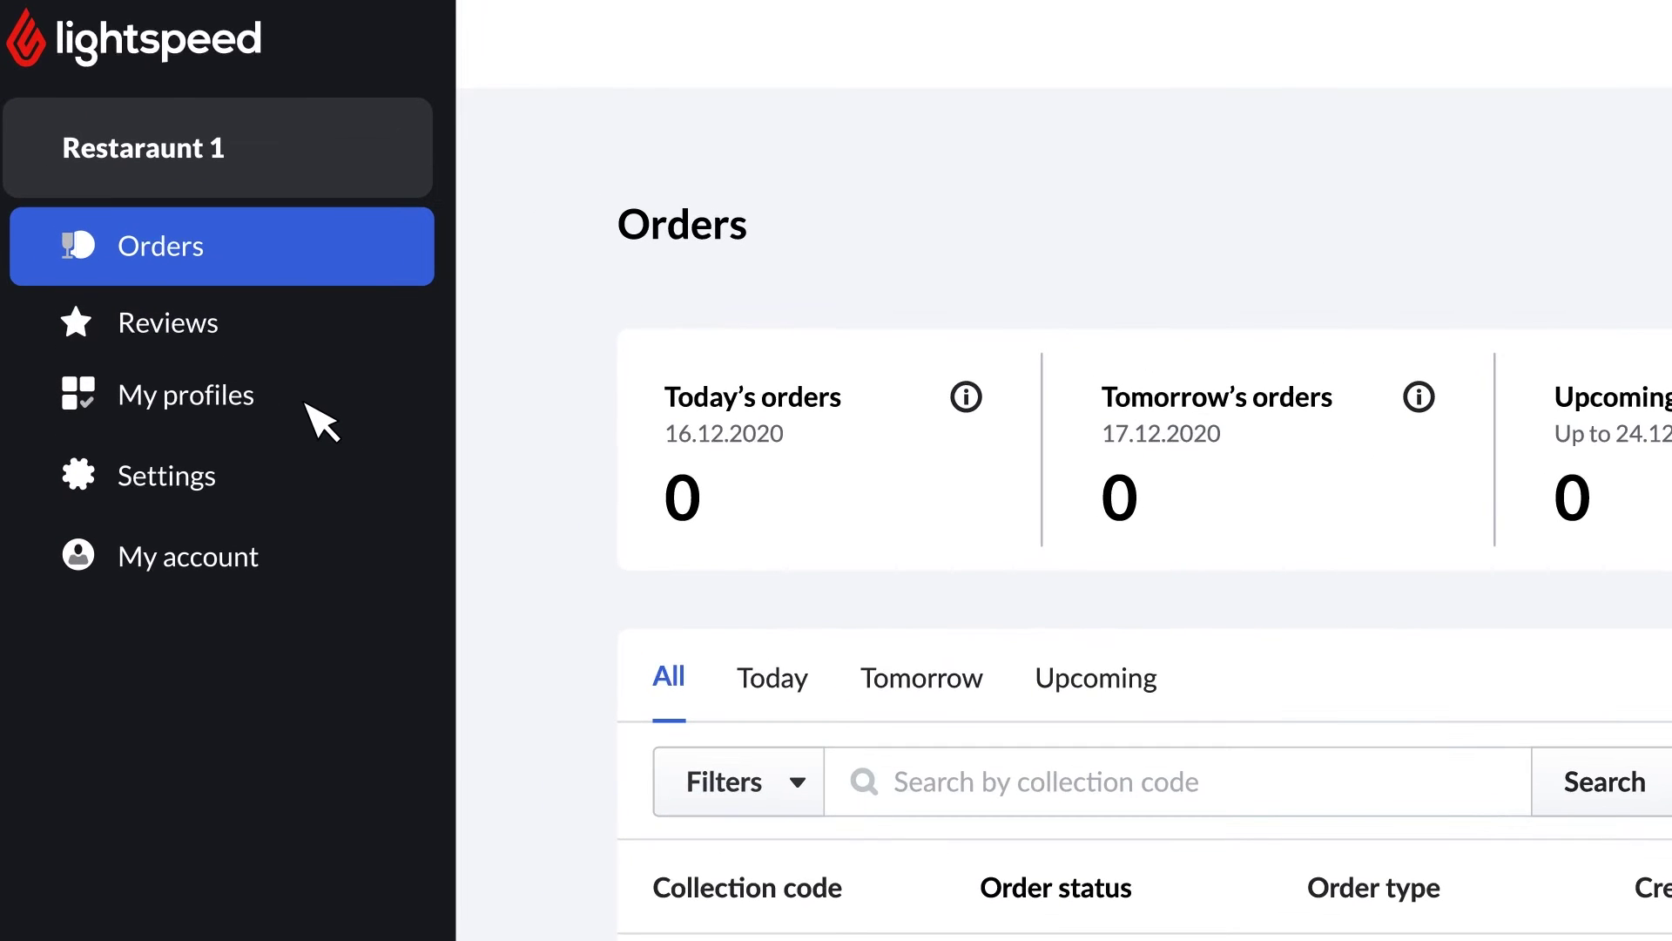
left_click(195, 256)
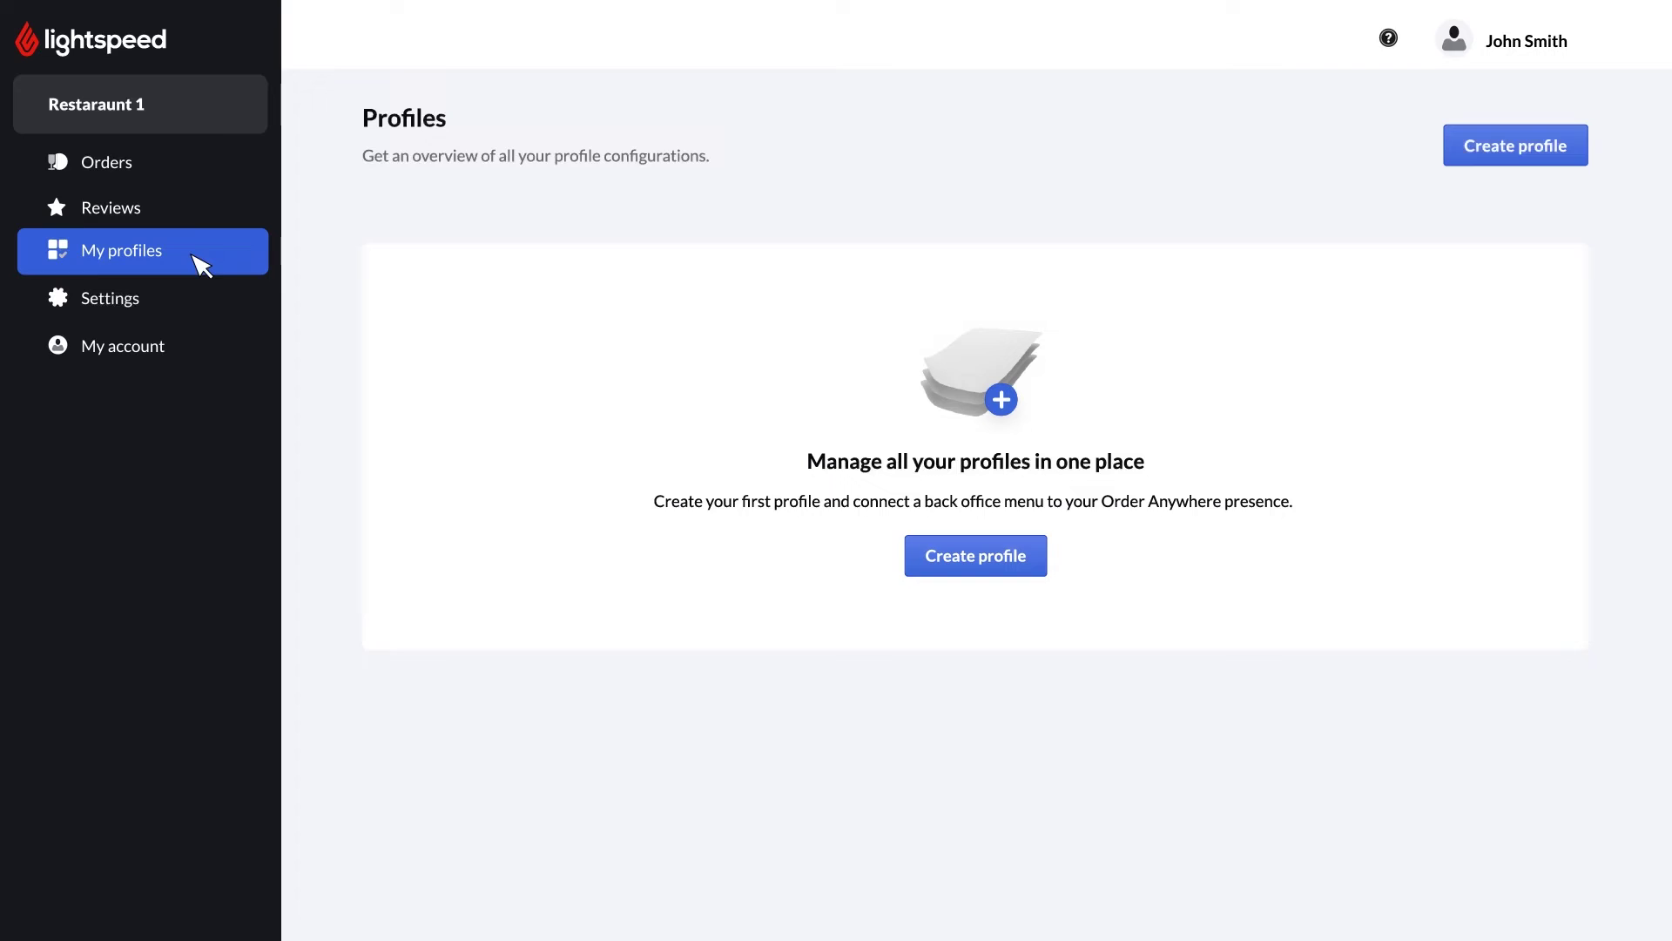
Create a new profile named Pickup that uses the Order Anywhere menu.
left_click(974, 554)
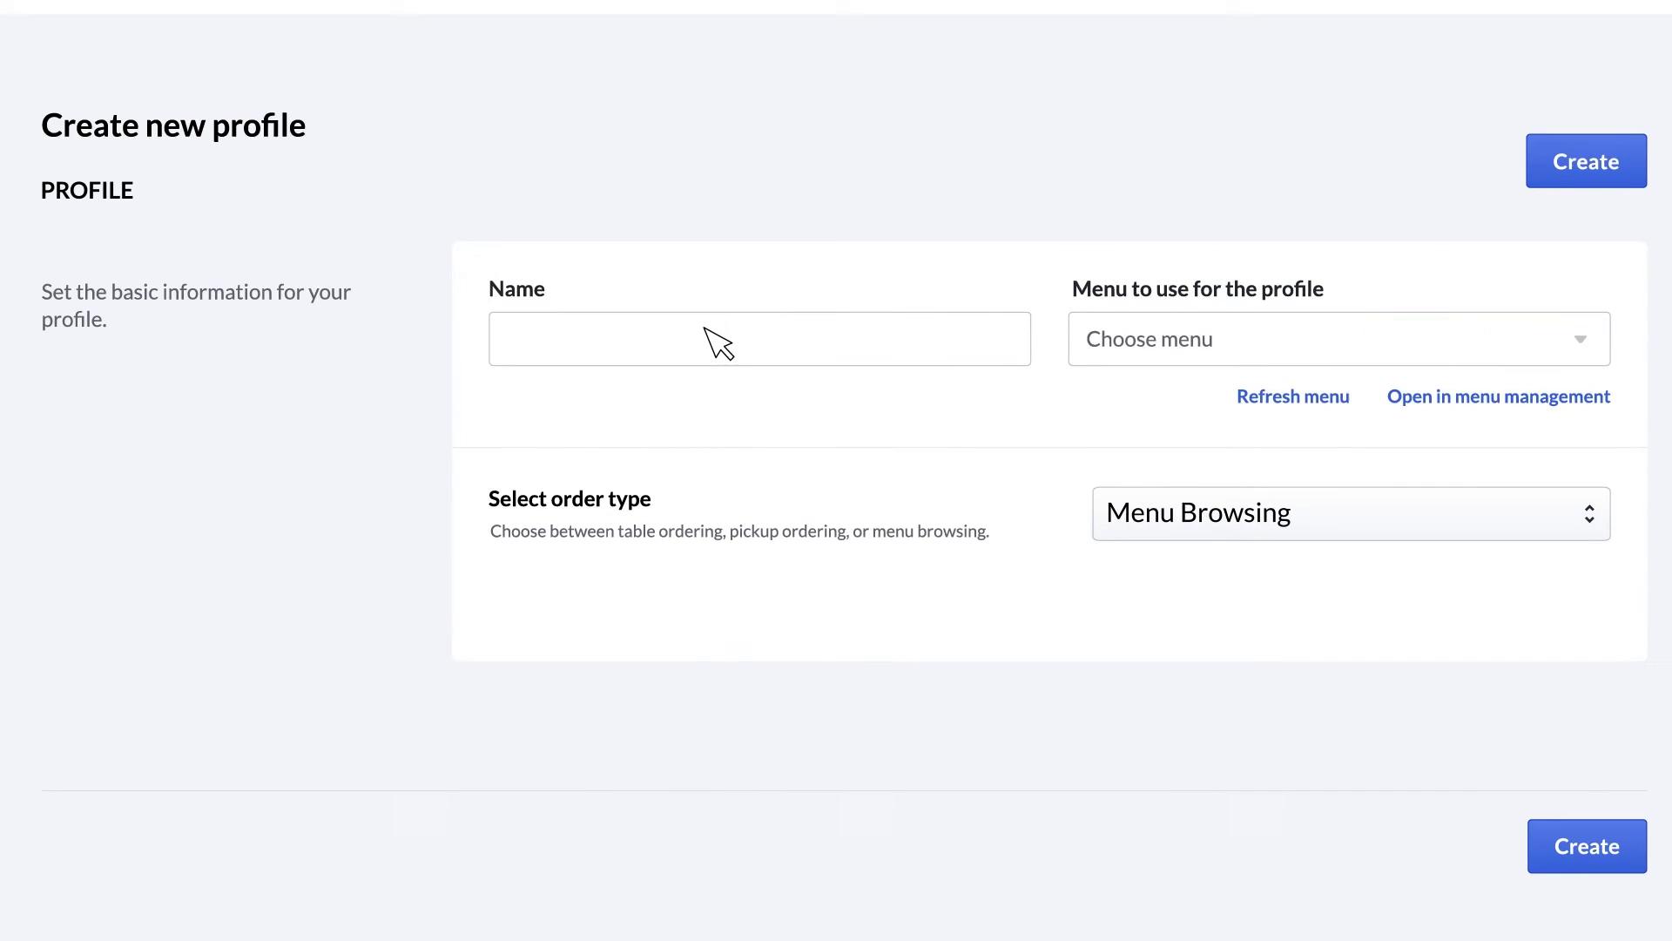
left_click(717, 343)
type("Pickup")
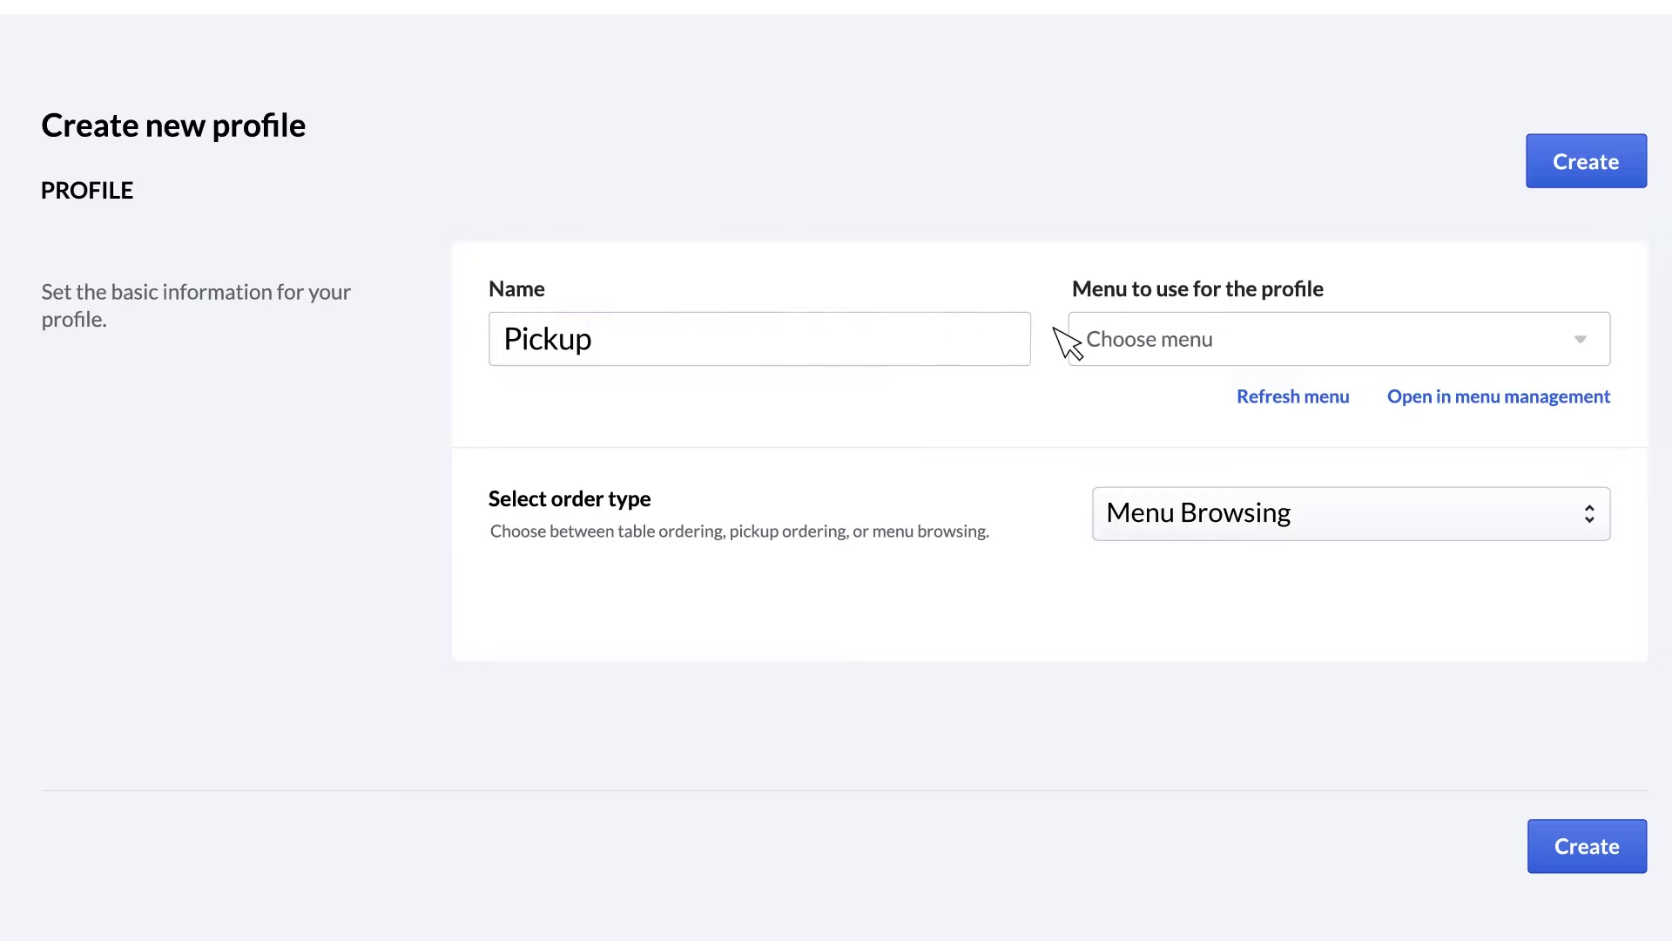
left_click(1531, 338)
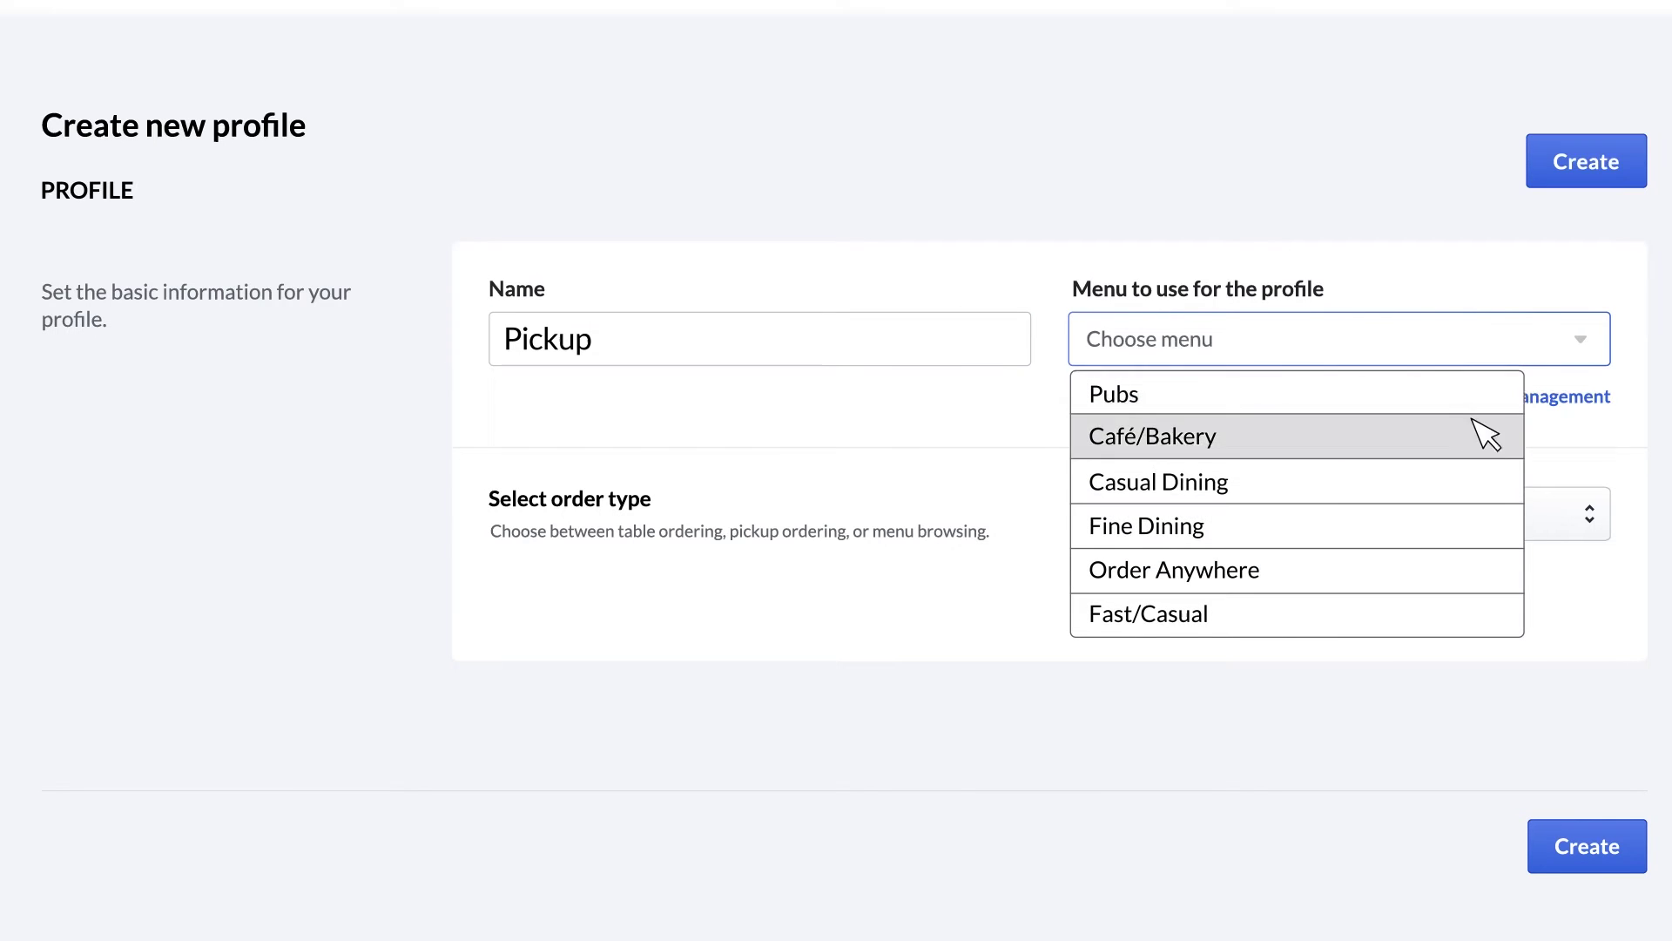
left_click(1396, 580)
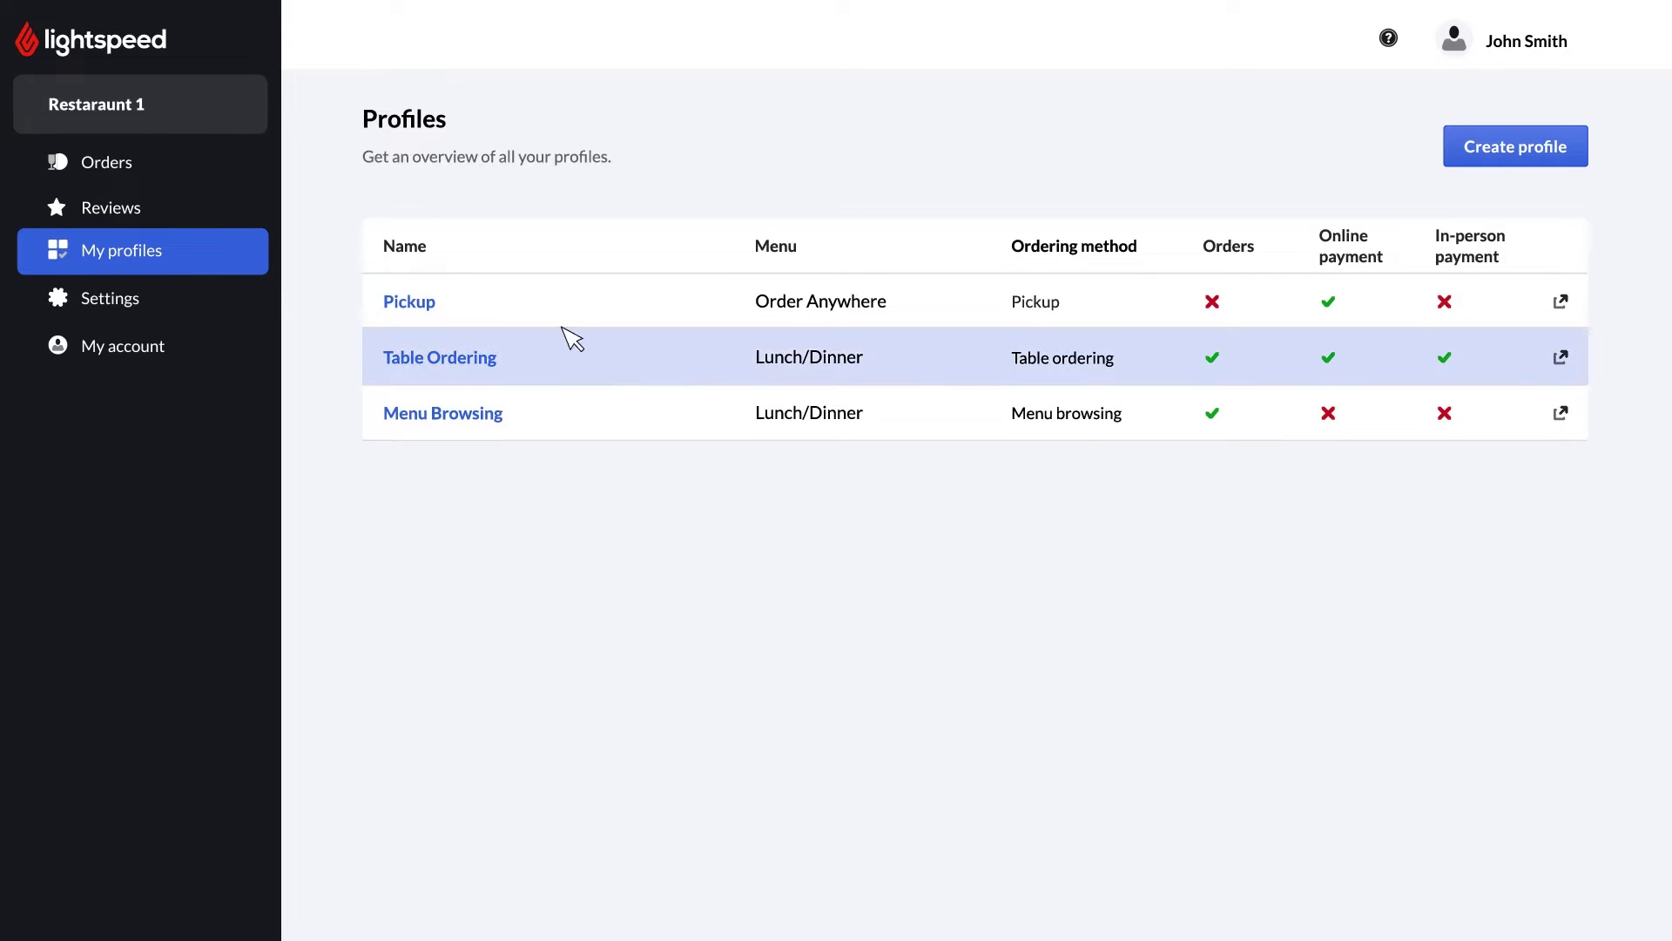
In the Pickup profile, enable curbside pickup and limit ordering ahead to 3 days.
left_click(528, 305)
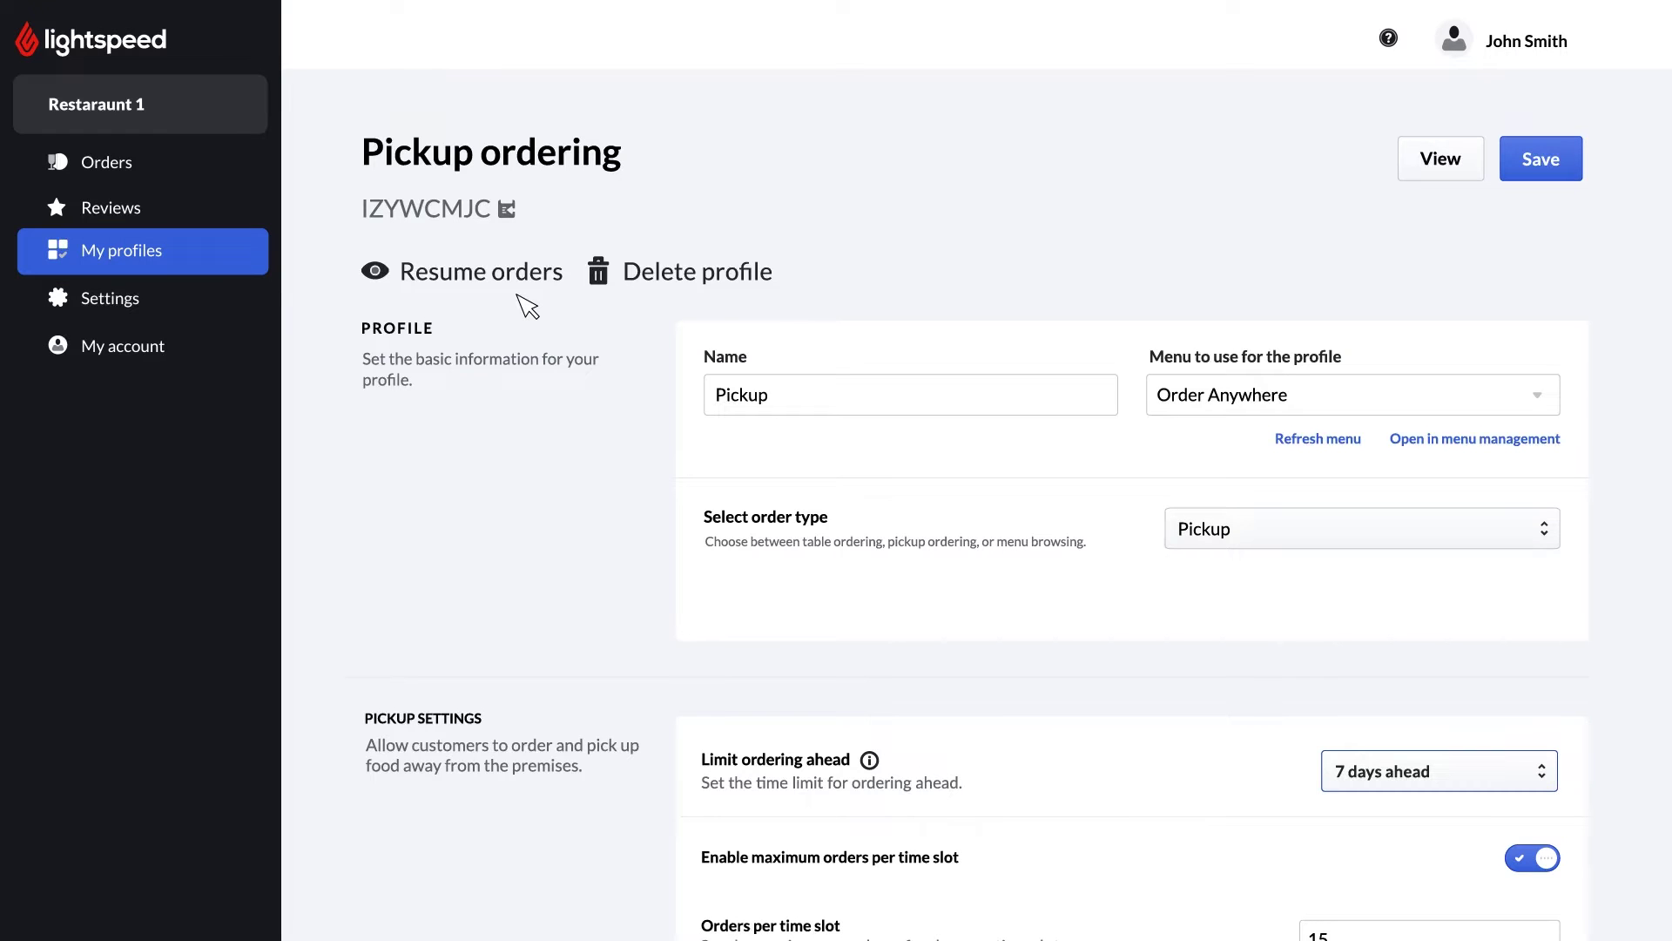
scroll(528, 307, "down", 5)
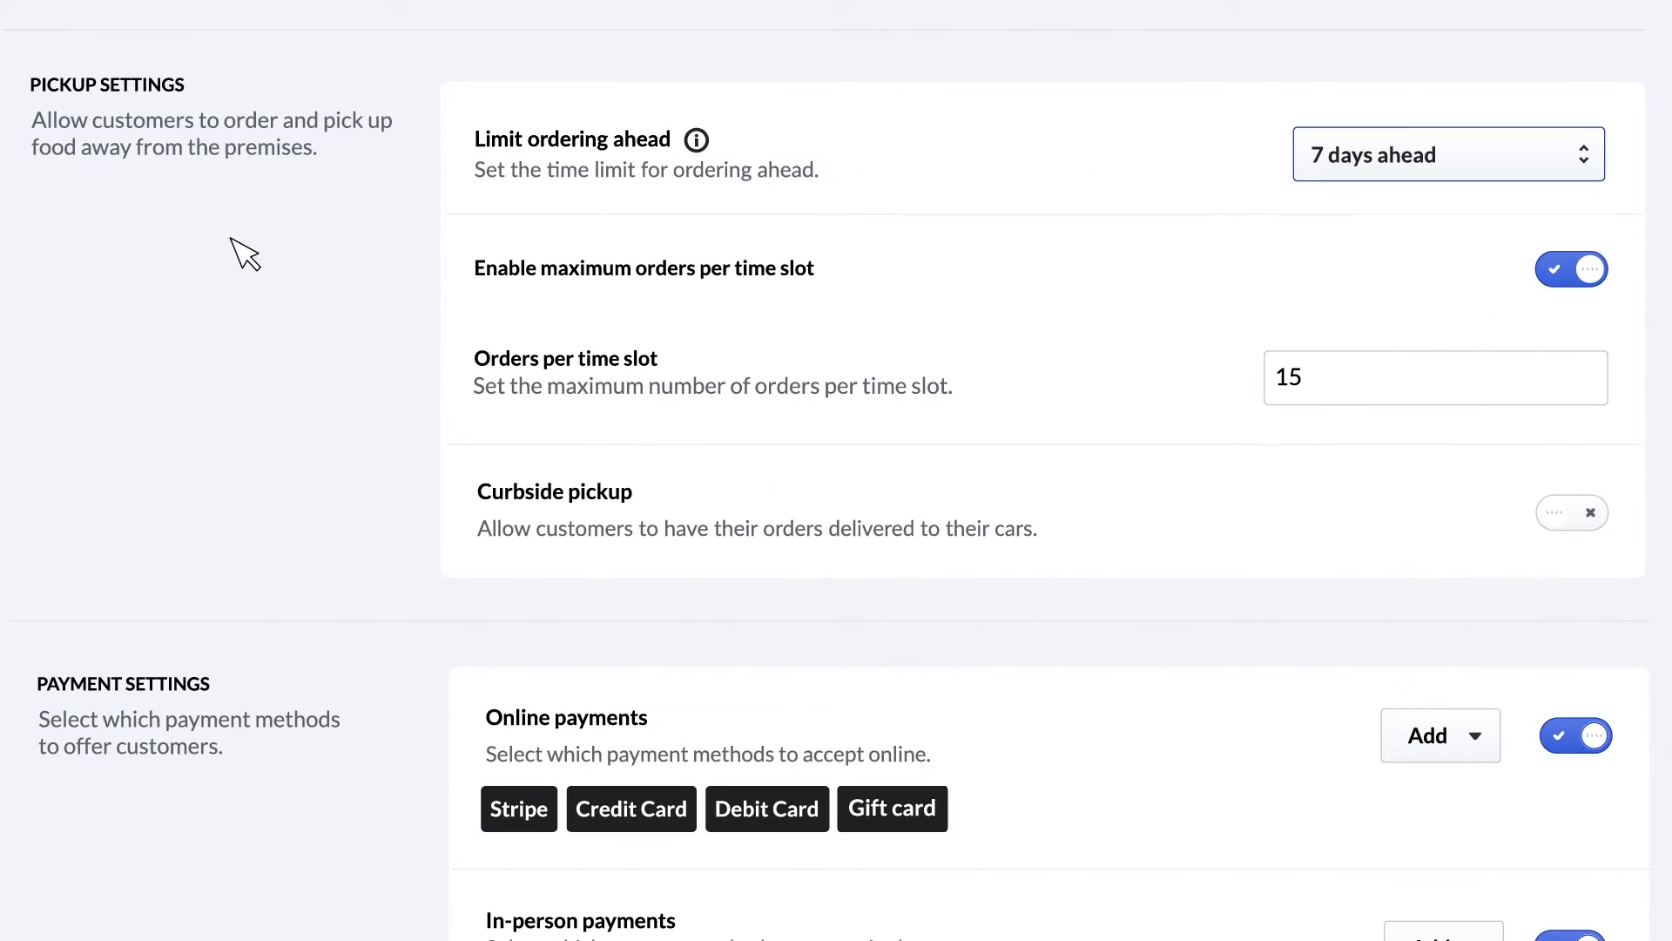
left_click(1547, 514)
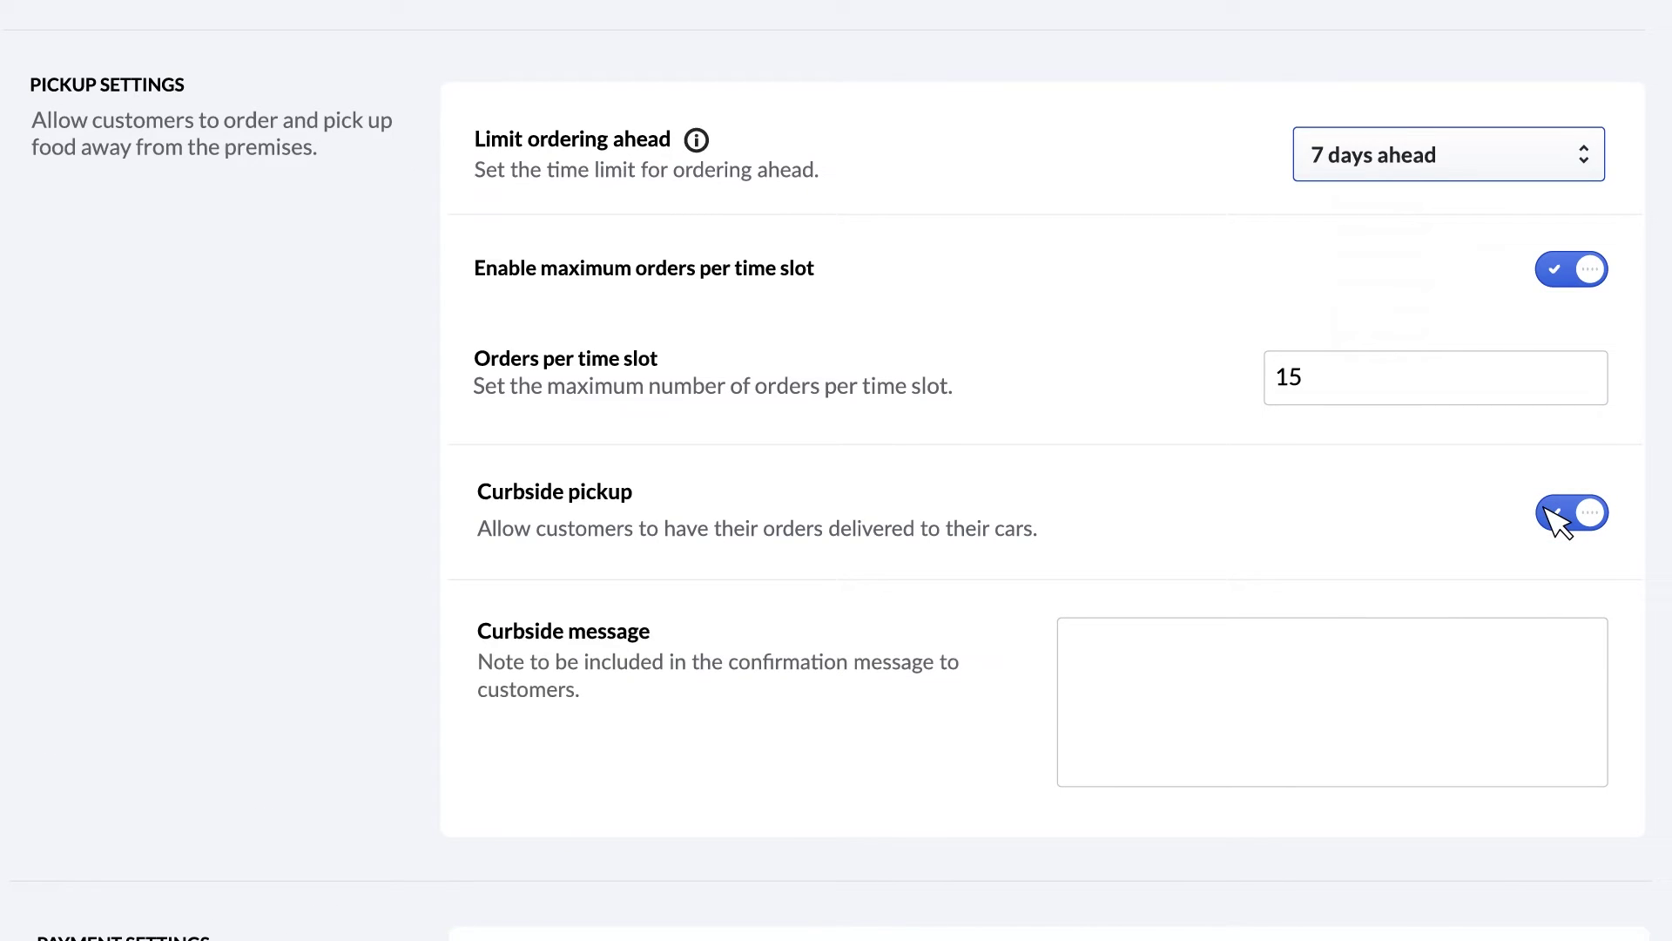
left_click(1453, 153)
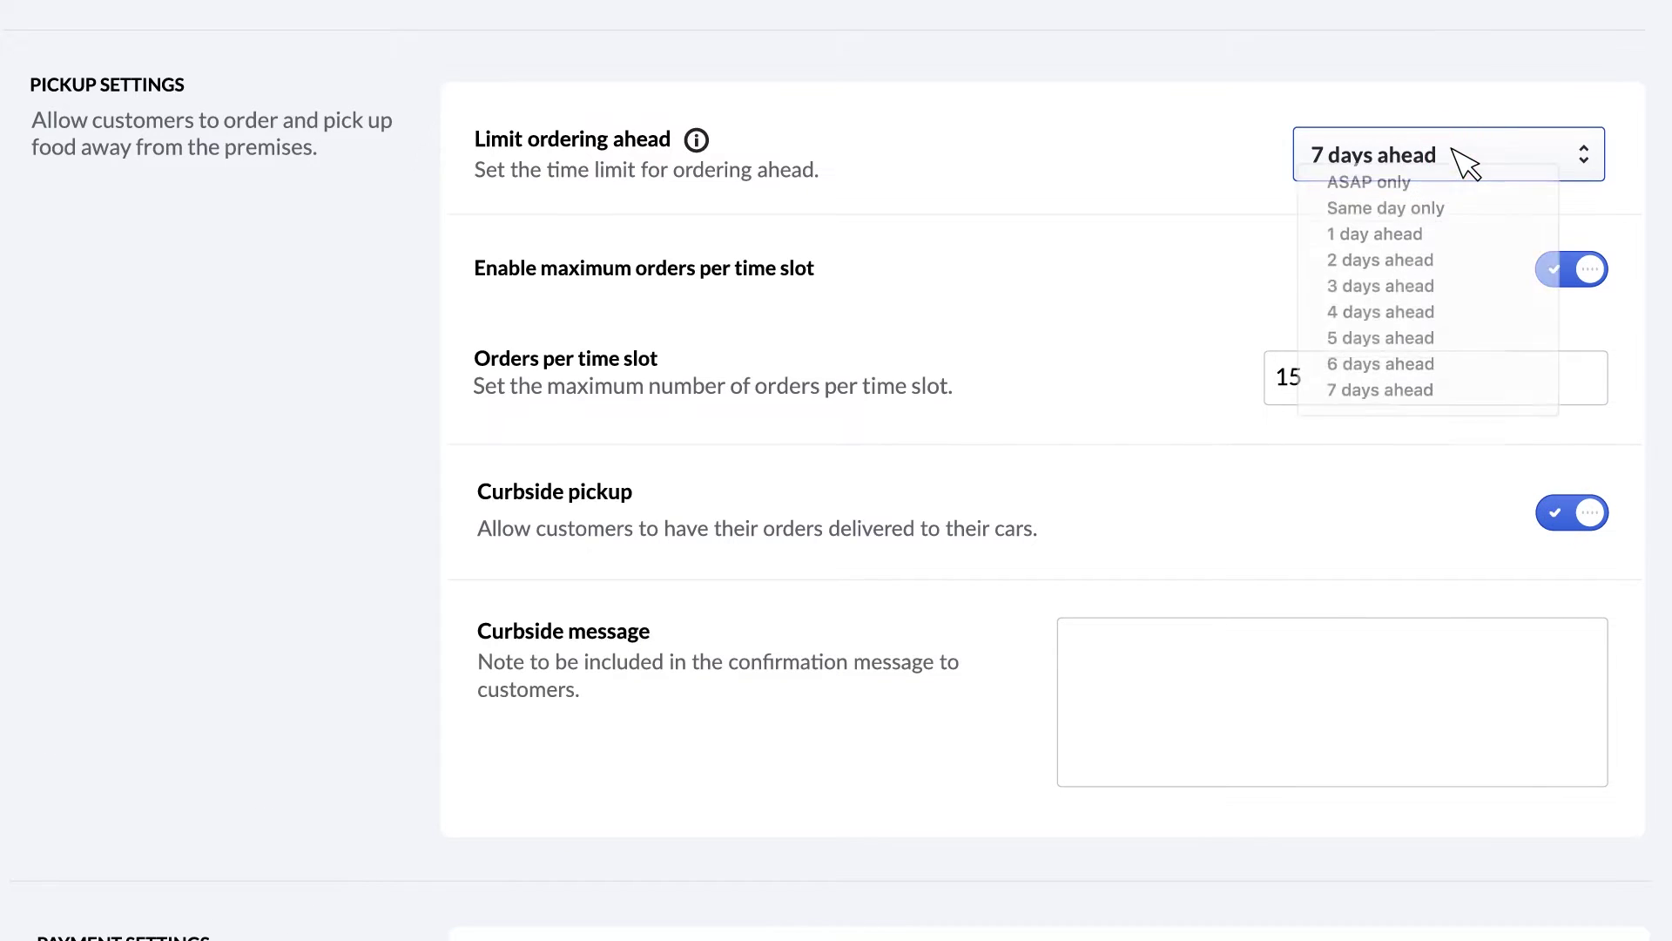
left_click(1452, 307)
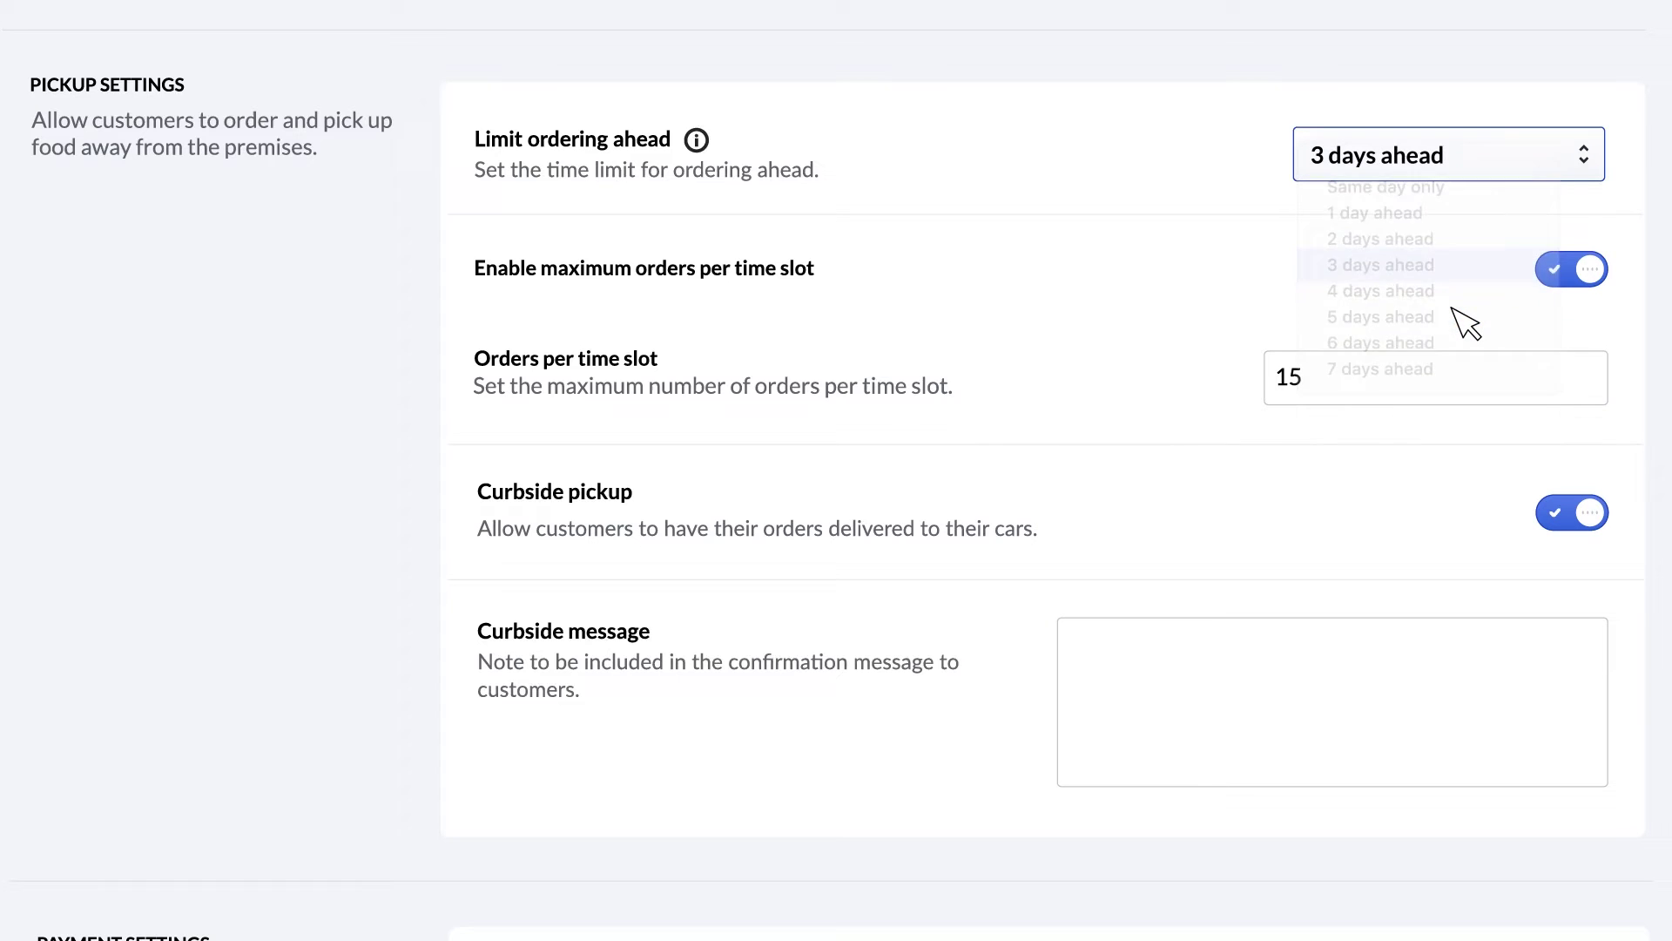
scroll(1466, 322, "down", 3)
Enable customer notes at Pickup checkout and remove 10% from the offered tips.
scroll(1466, 322, "down", 10)
scroll(1465, 322, "down", 2)
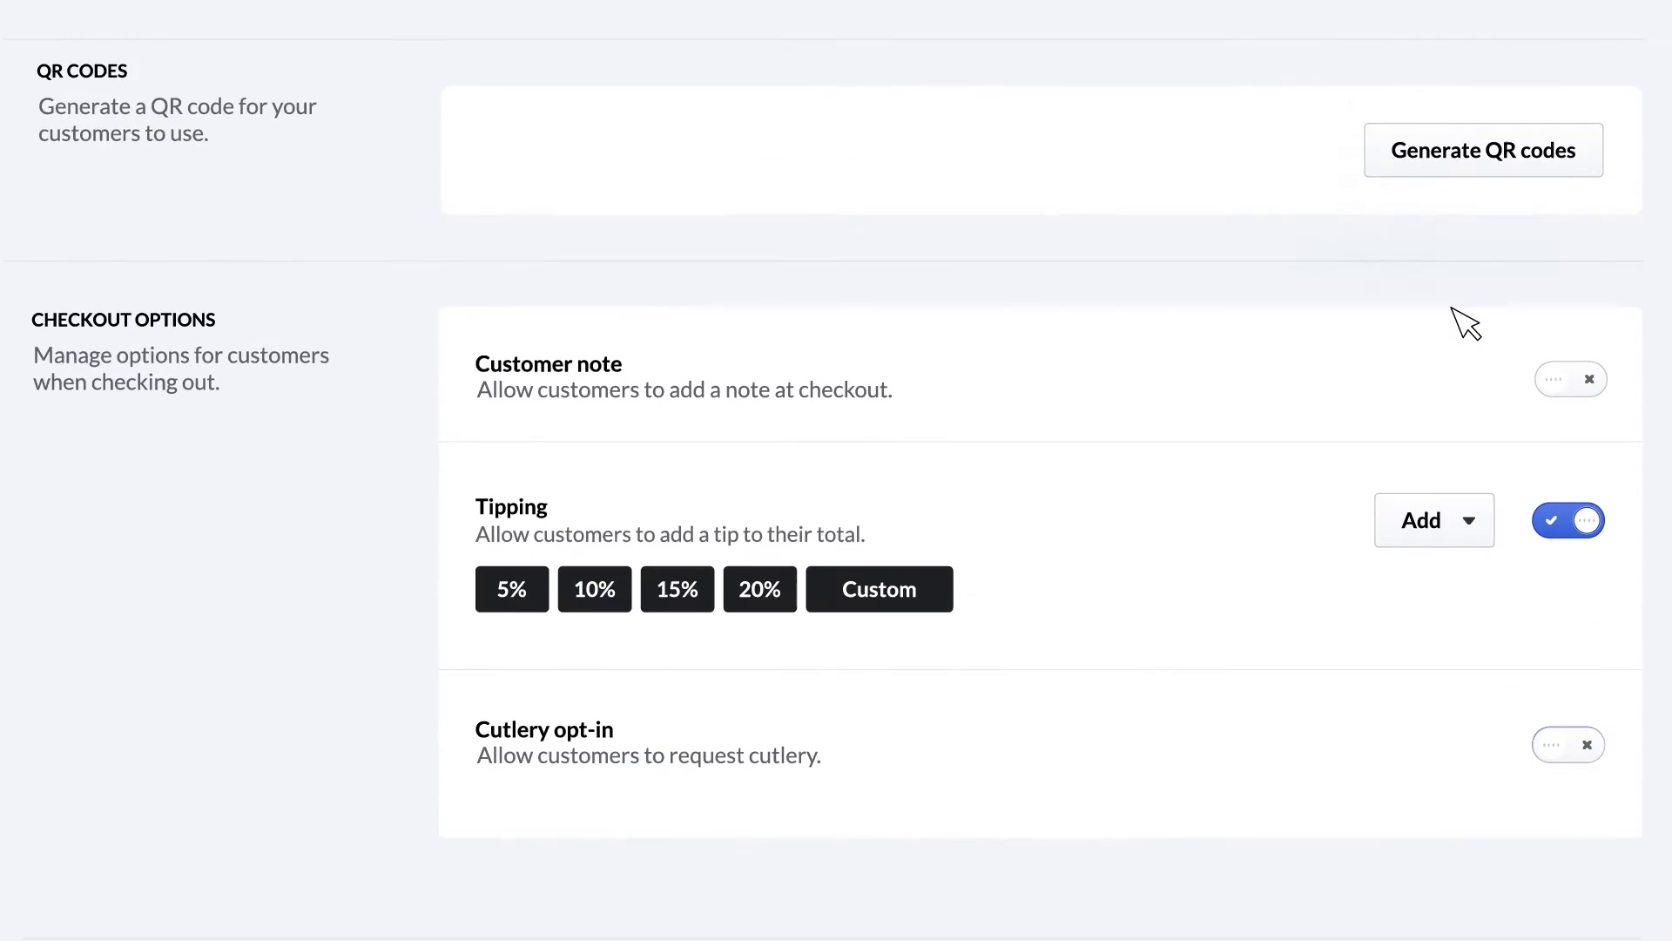
left_click(1555, 373)
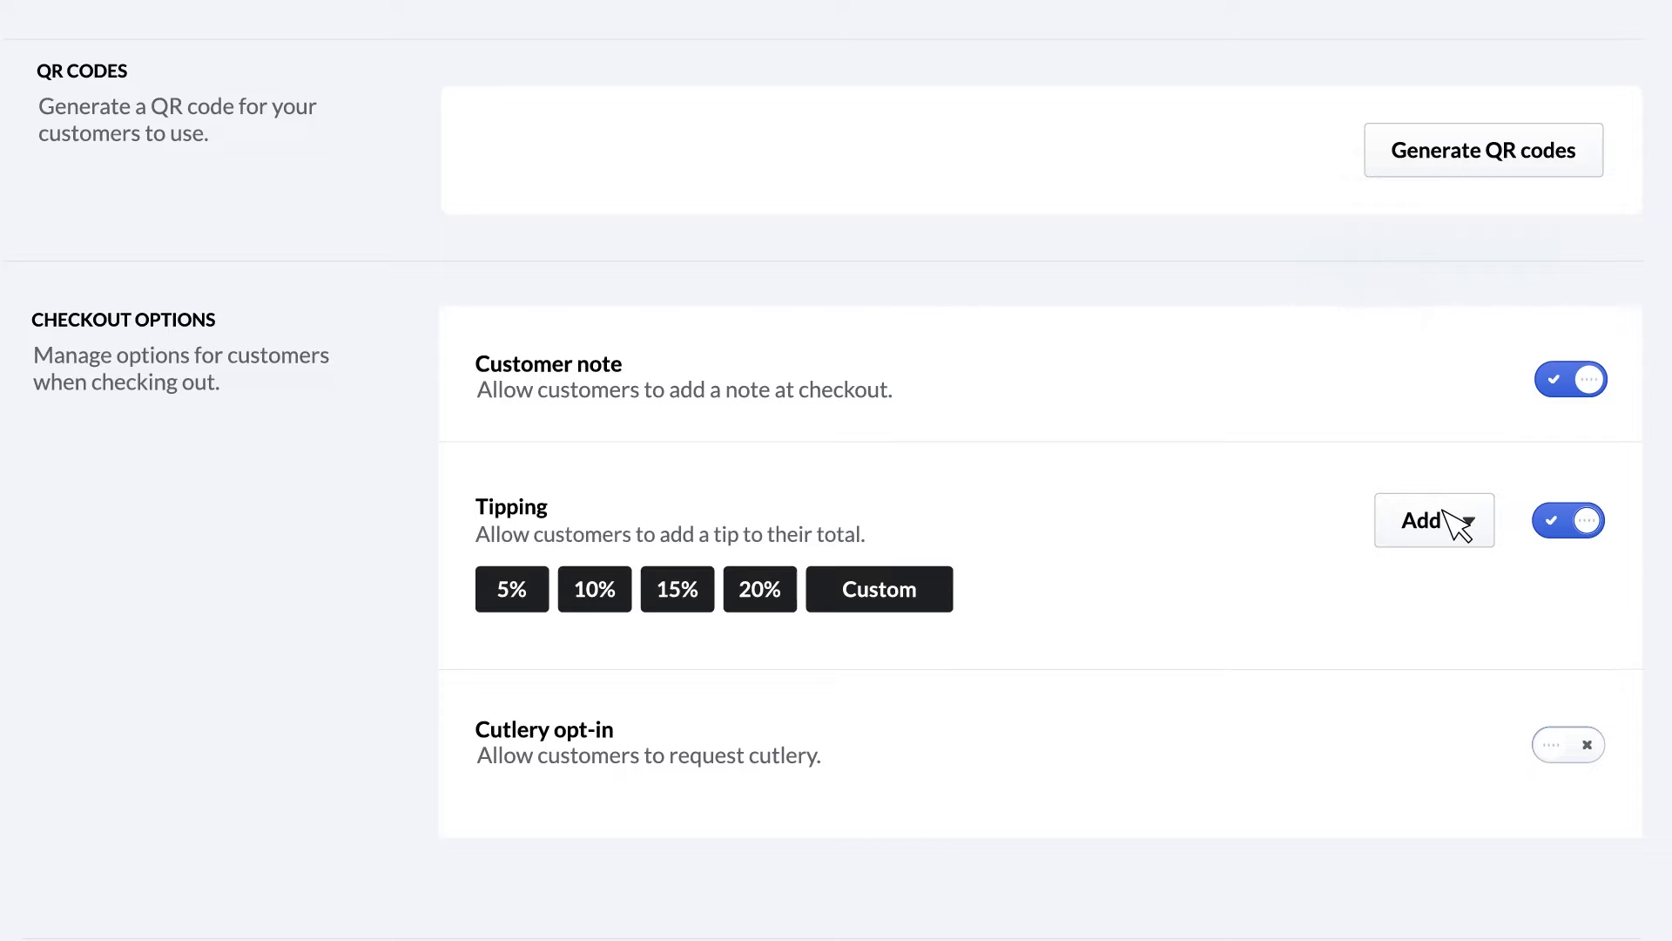
left_click(1445, 514)
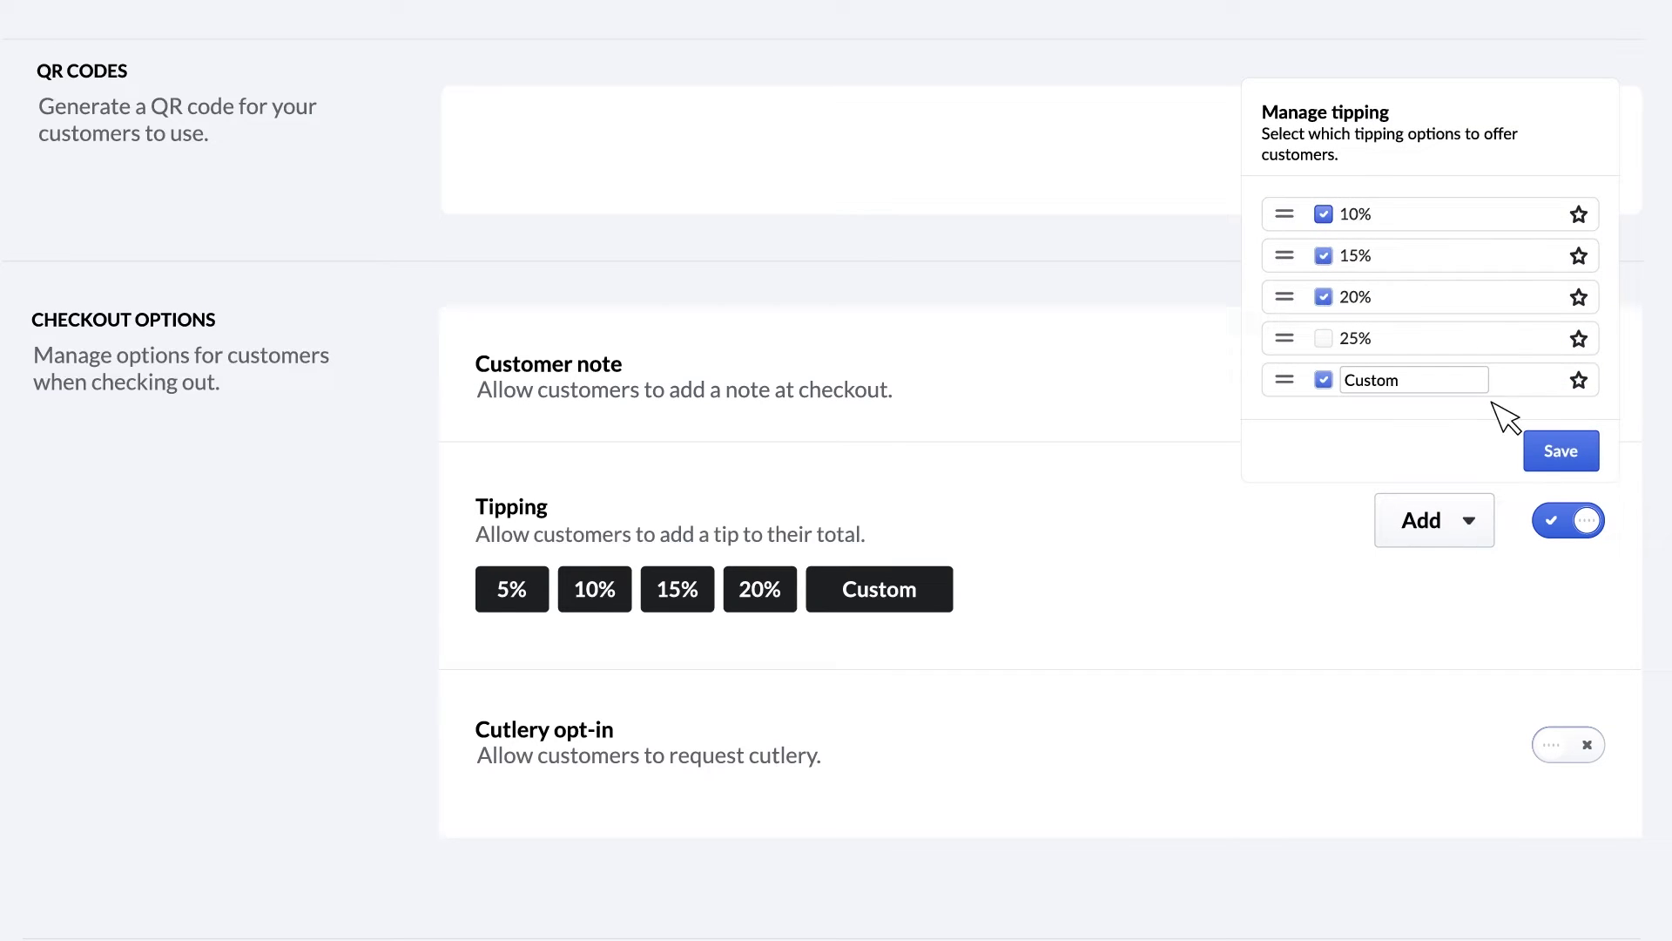
left_click(1579, 215)
left_click(1324, 214)
left_click(1562, 453)
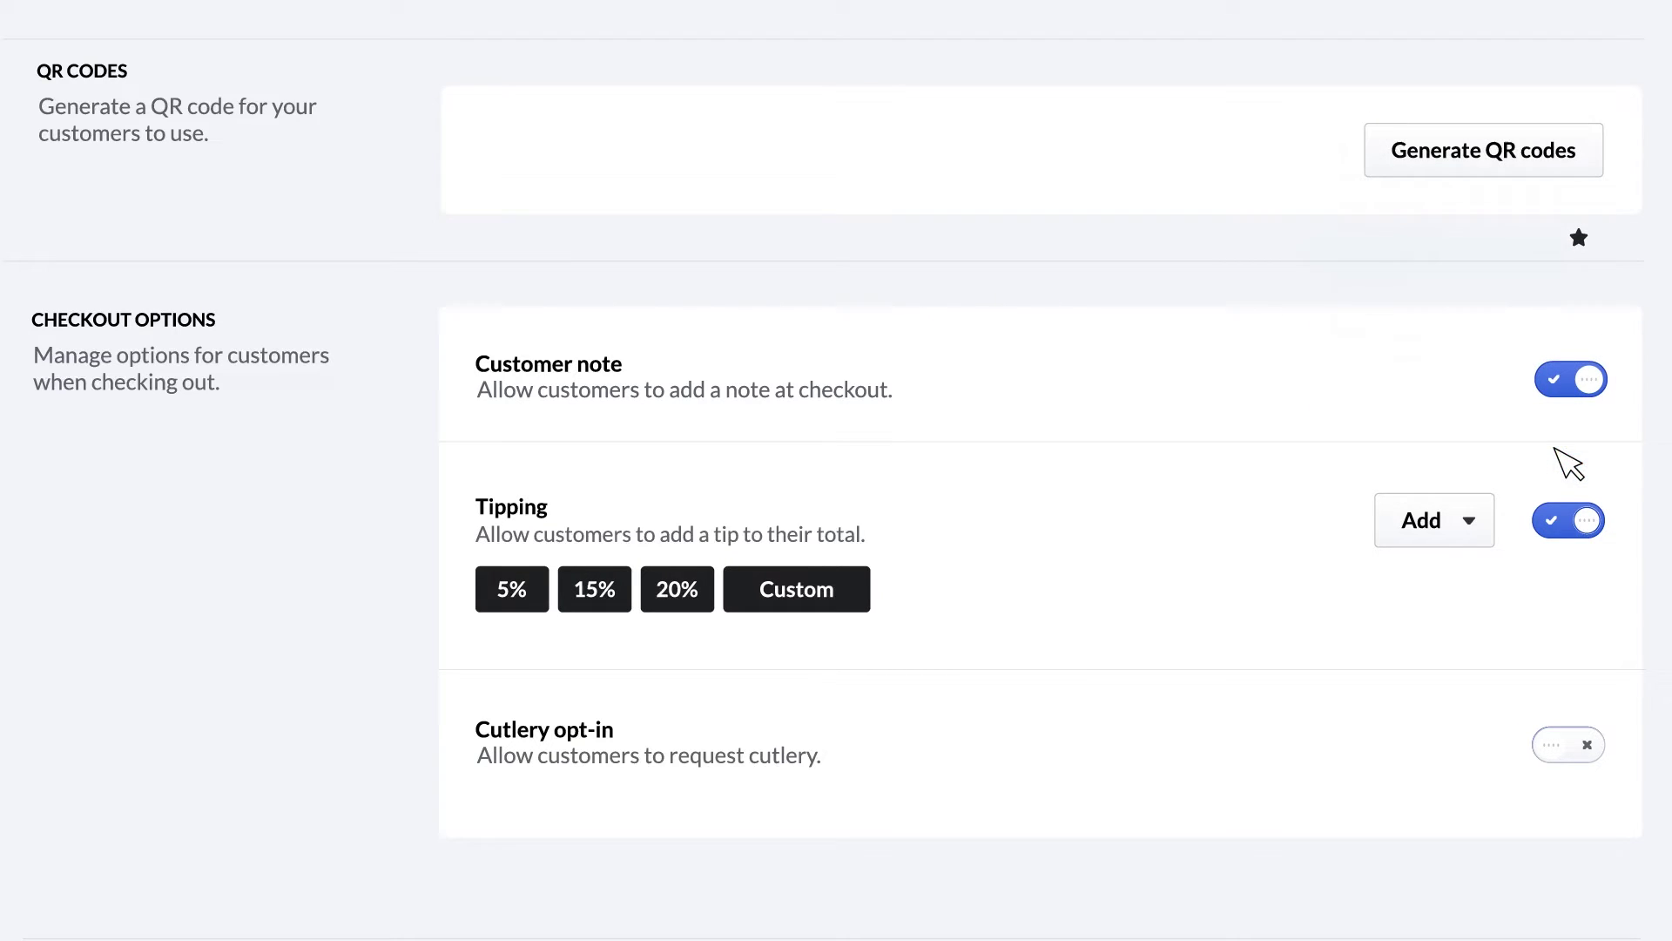
Enable the cutlery opt-in and save the Pickup profile.
scroll(1563, 558, "down", 3)
left_click(1555, 535)
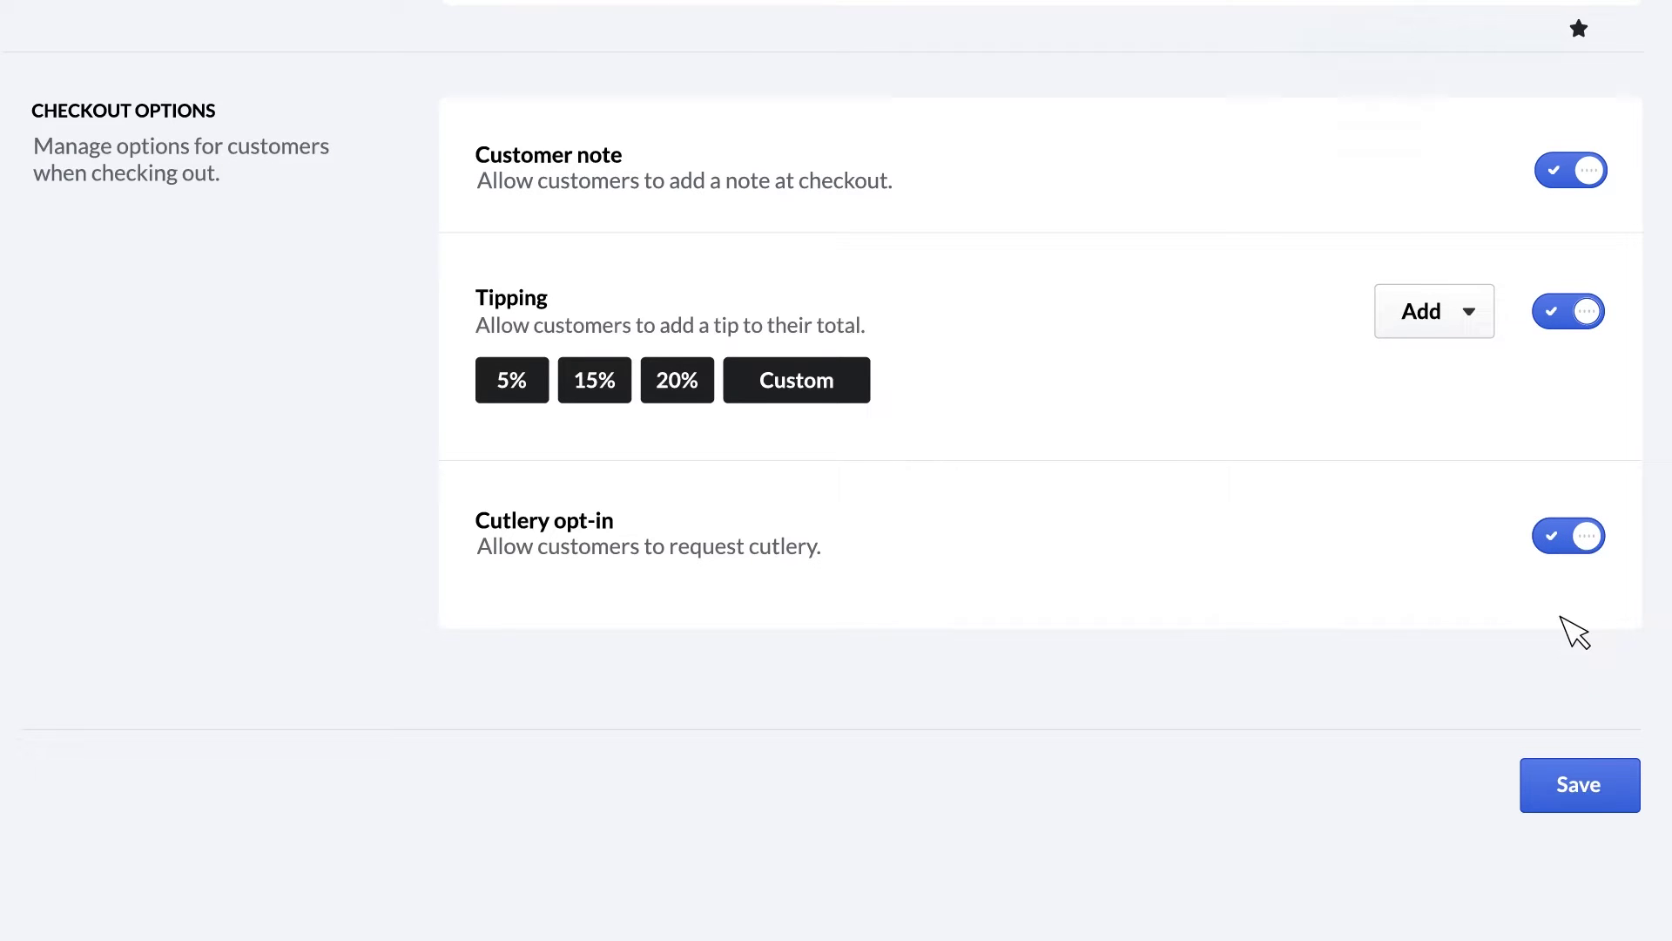
left_click(1581, 789)
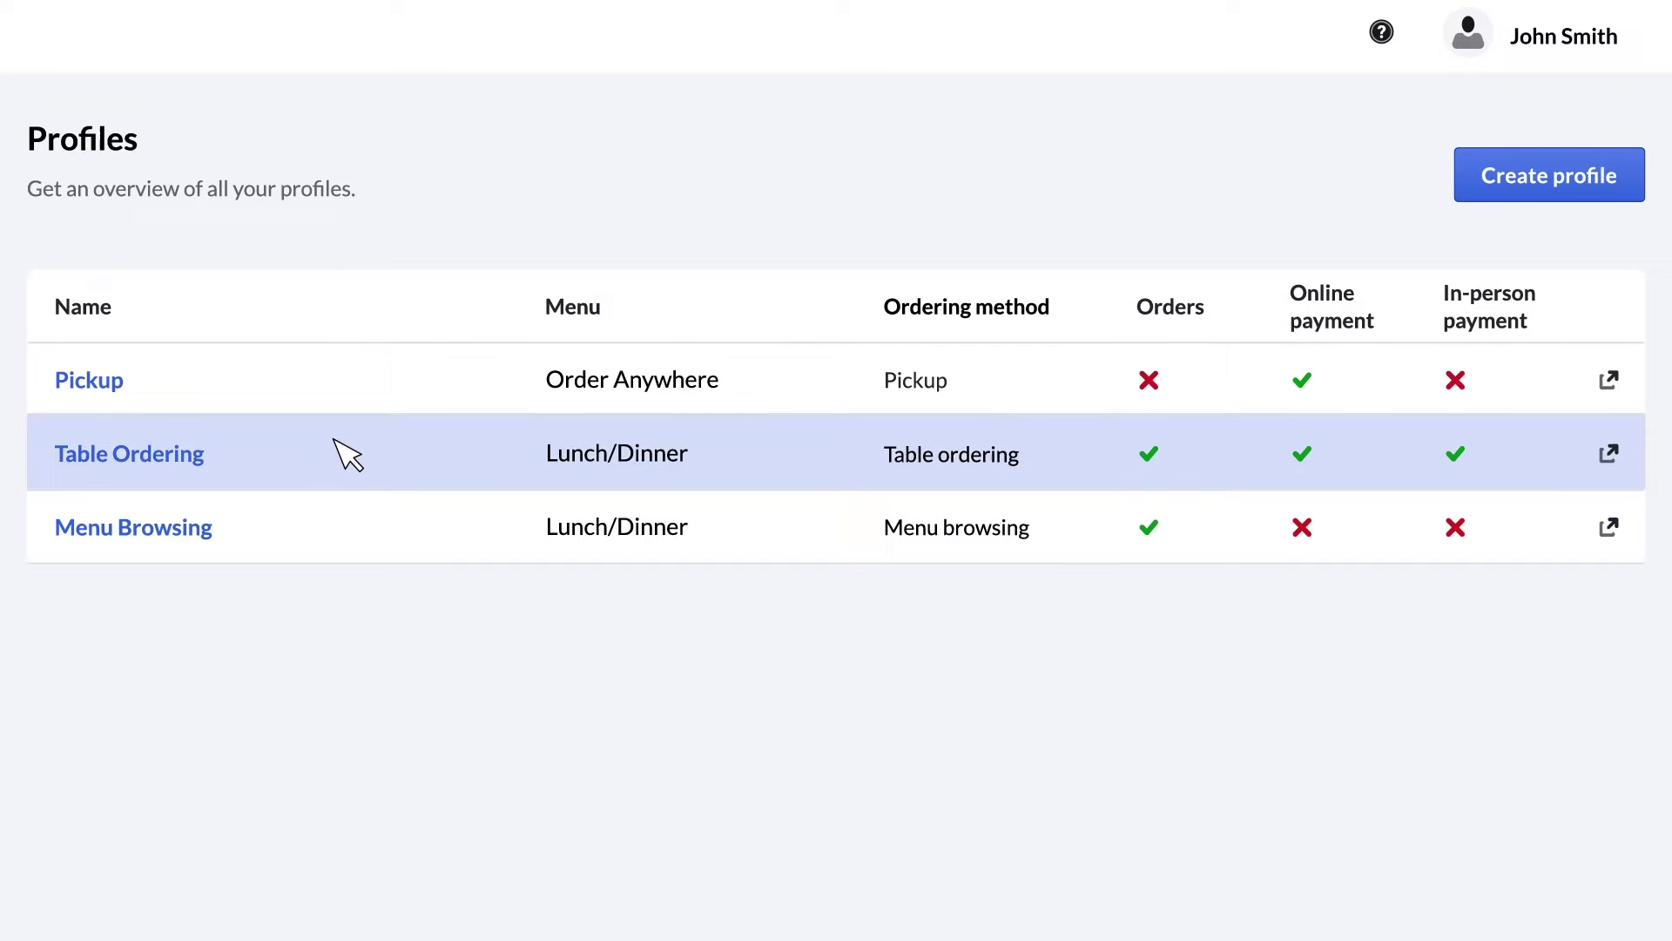
Turn on tipping in the Table Ordering profile, leaving the tip options unchanged.
left_click(333, 441)
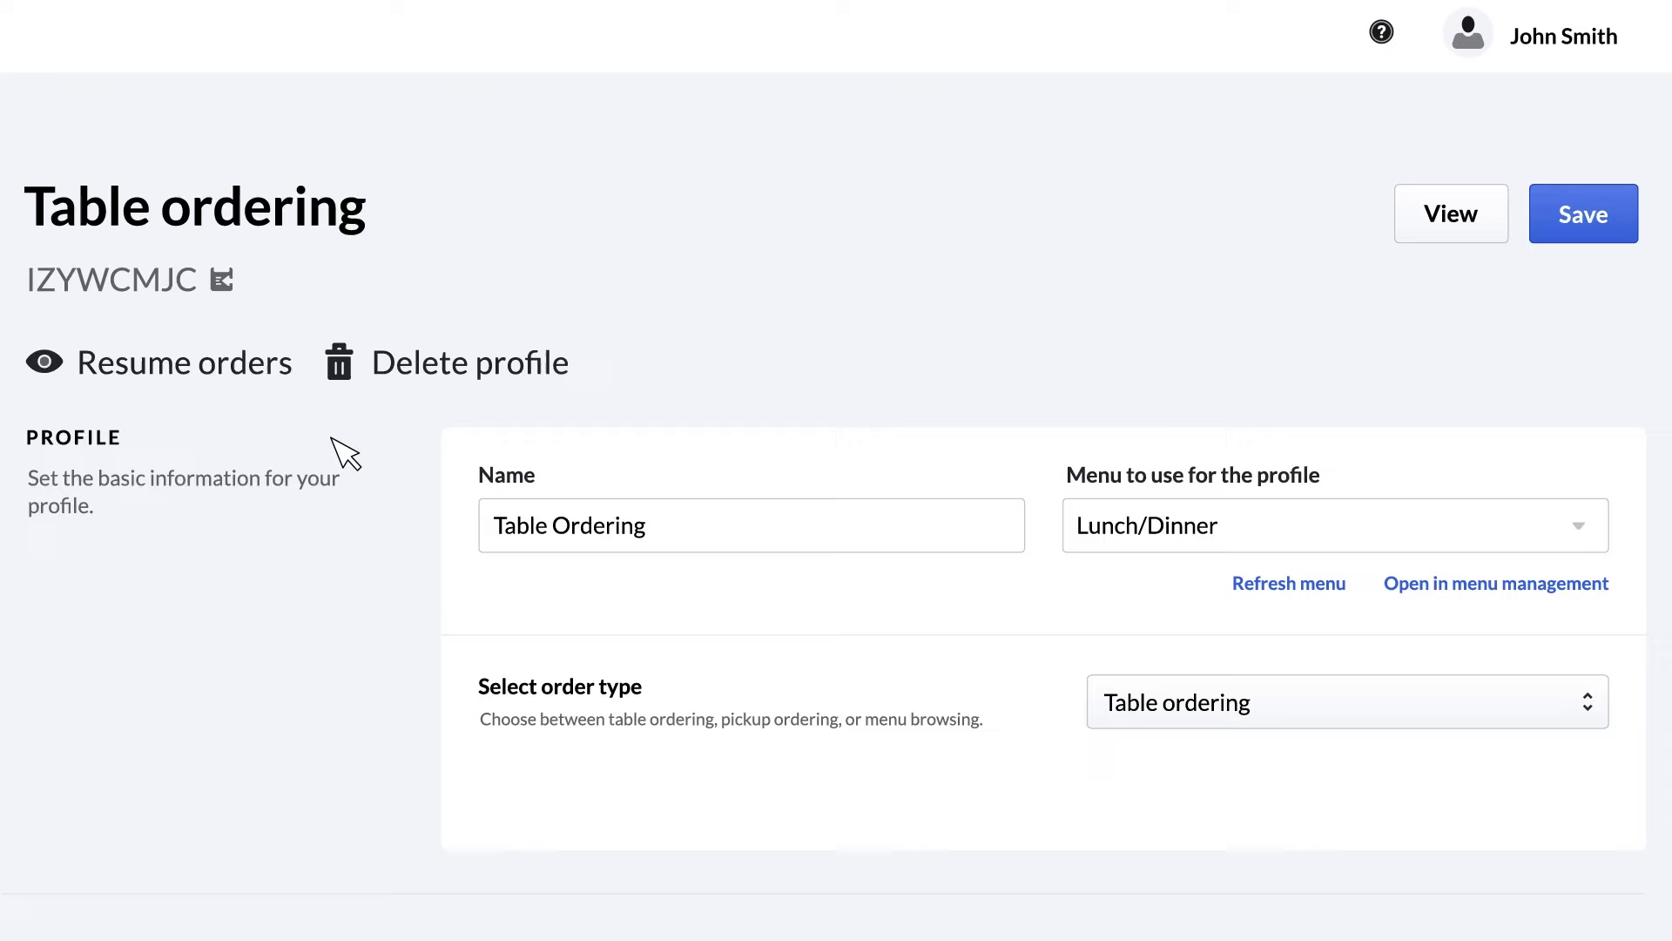
scroll(346, 453, "down", 1)
scroll(345, 453, "down", 10)
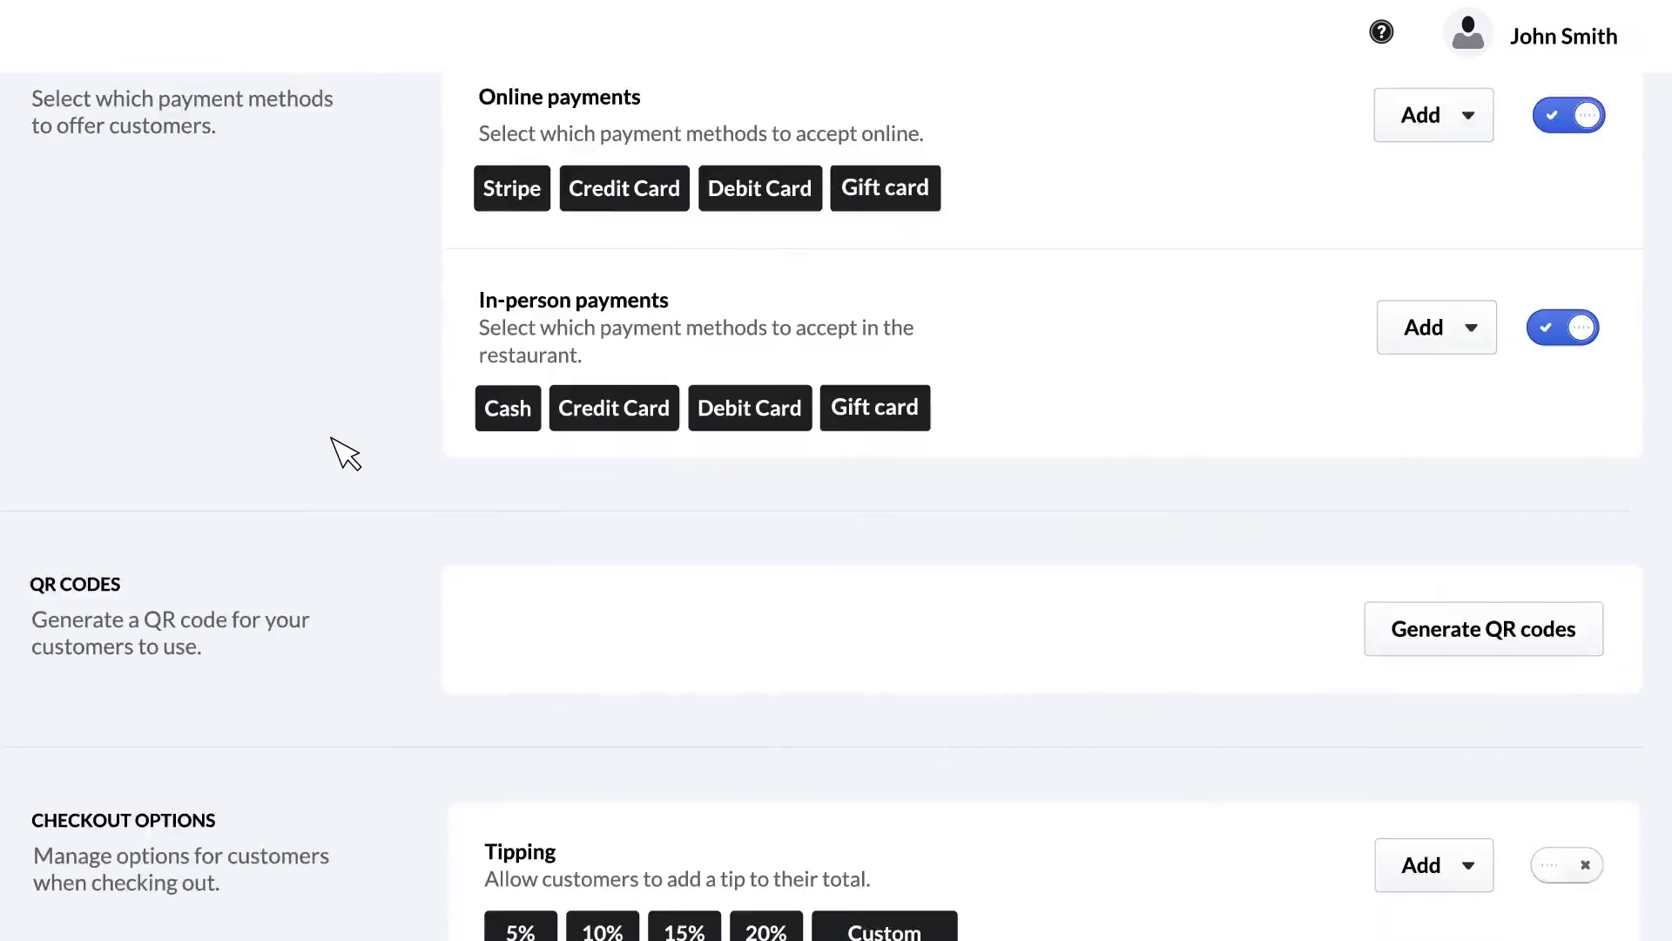
scroll(346, 453, "down", 4)
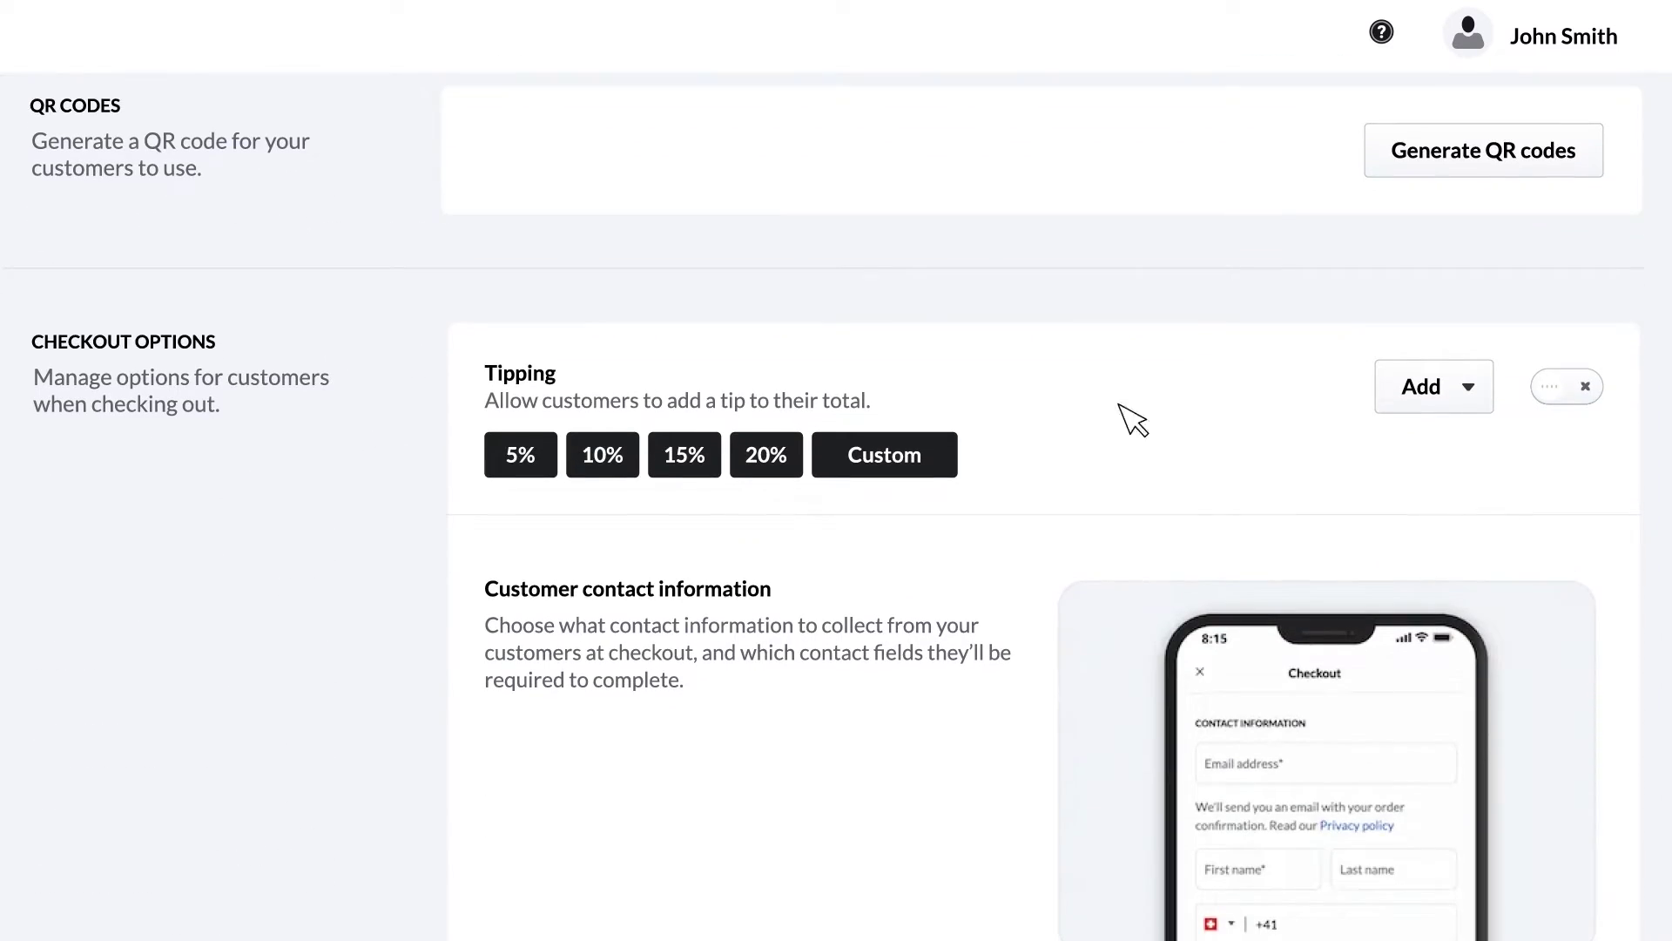
left_click(1550, 389)
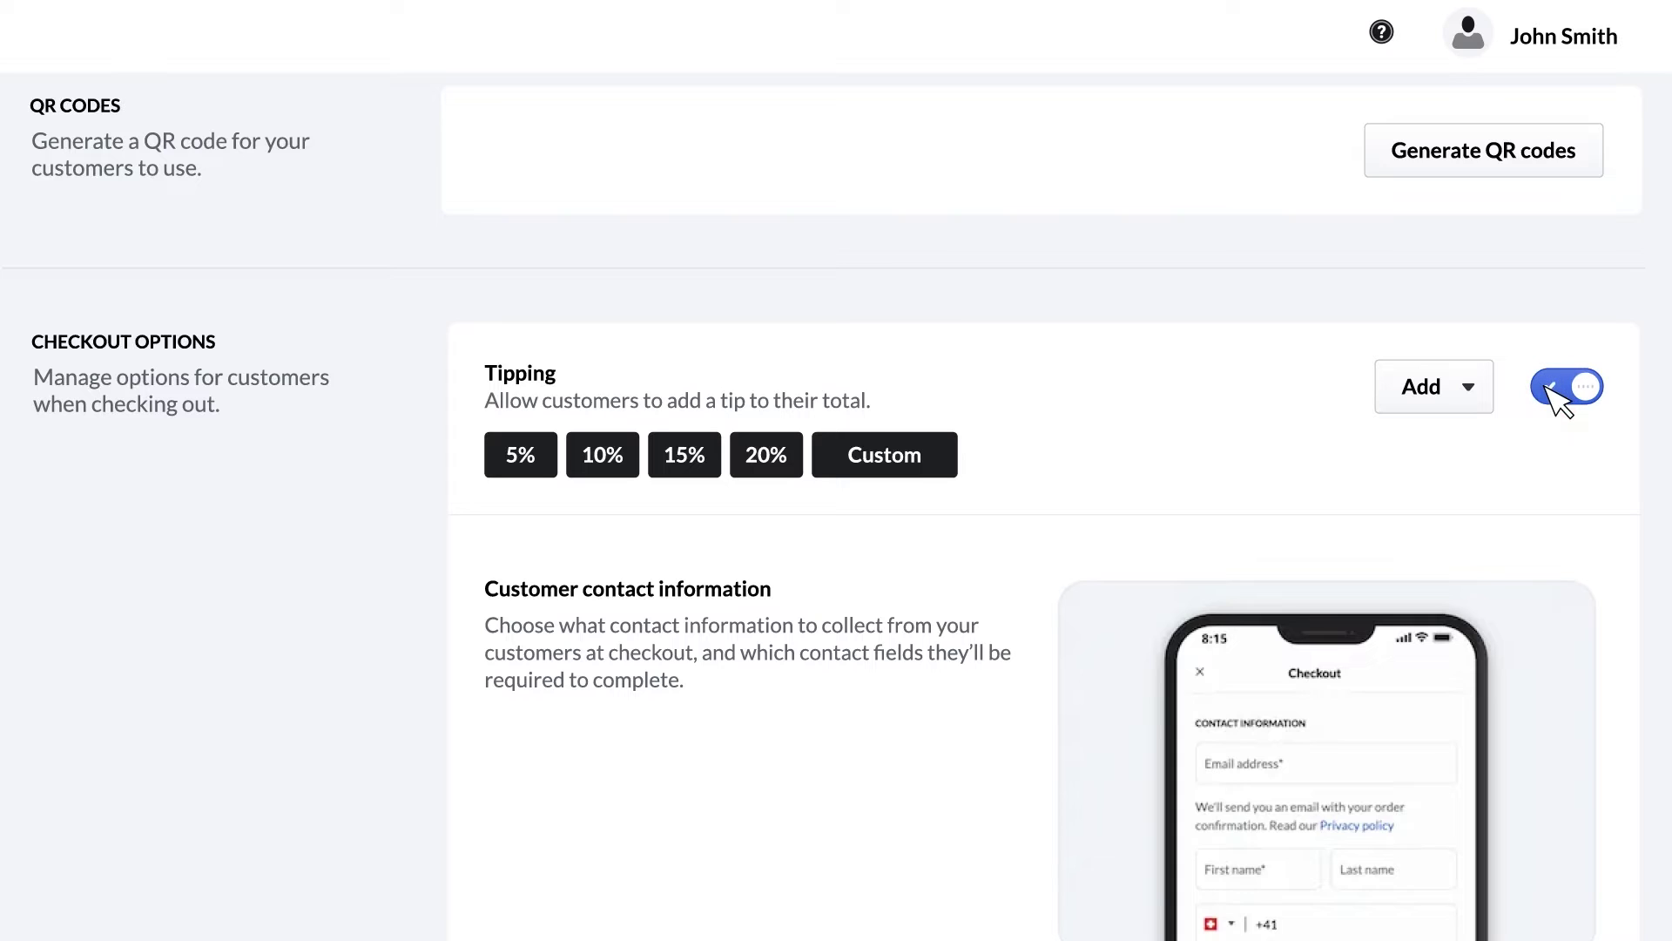
left_click(1450, 396)
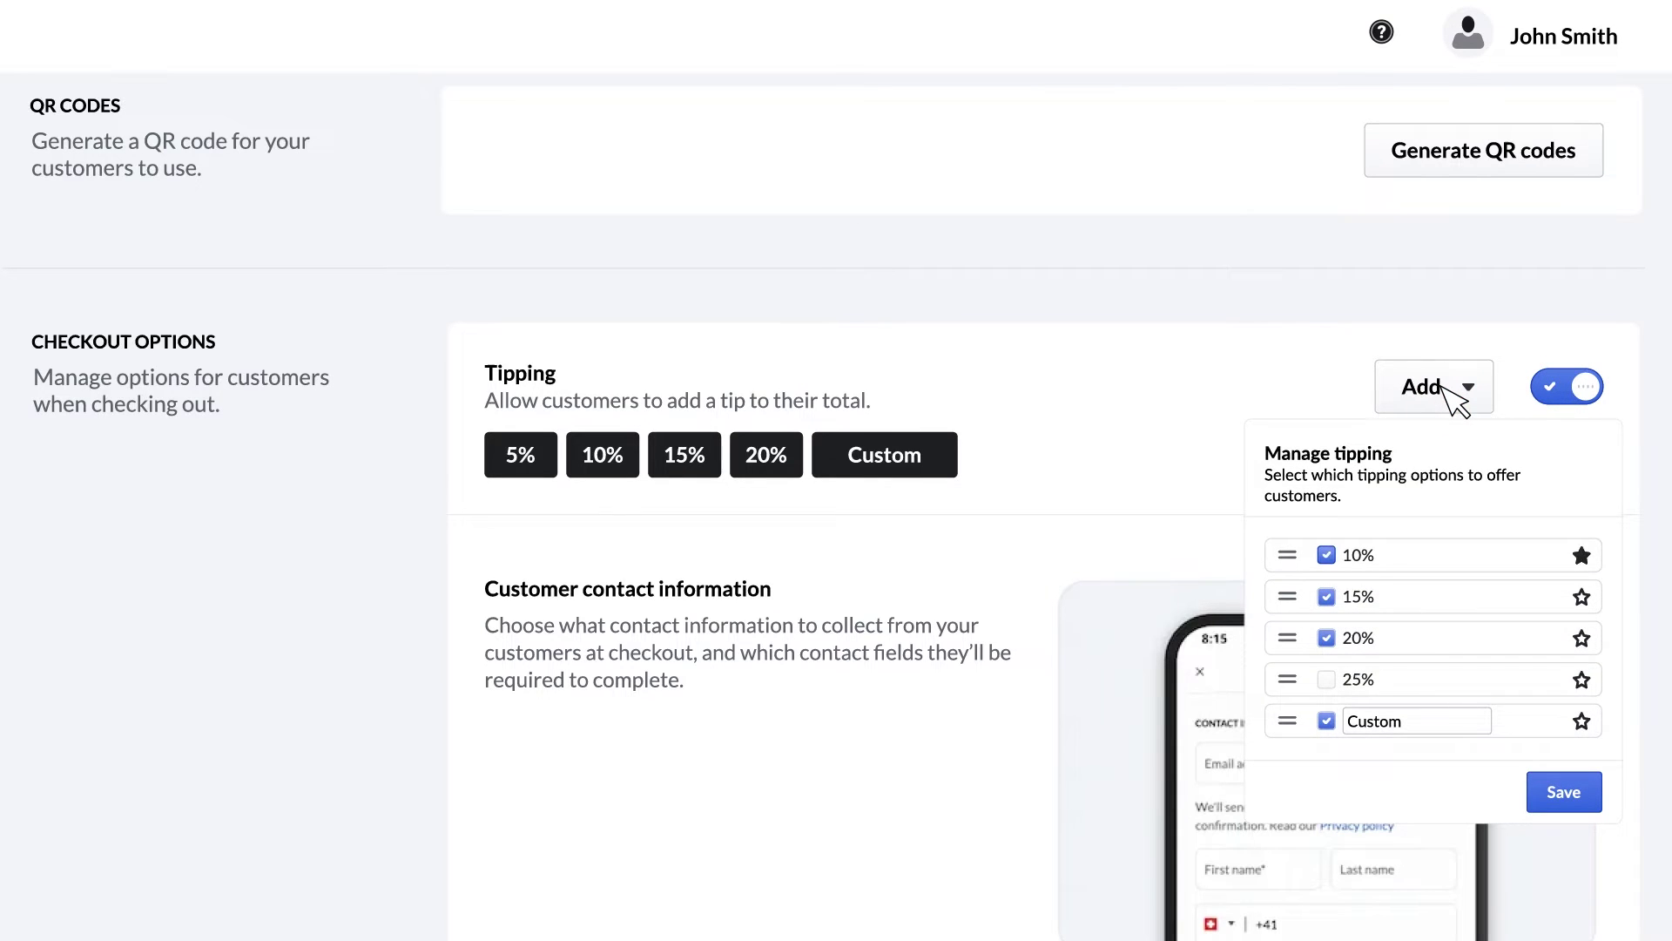
left_click(1450, 396)
scroll(1351, 400, "down", 8)
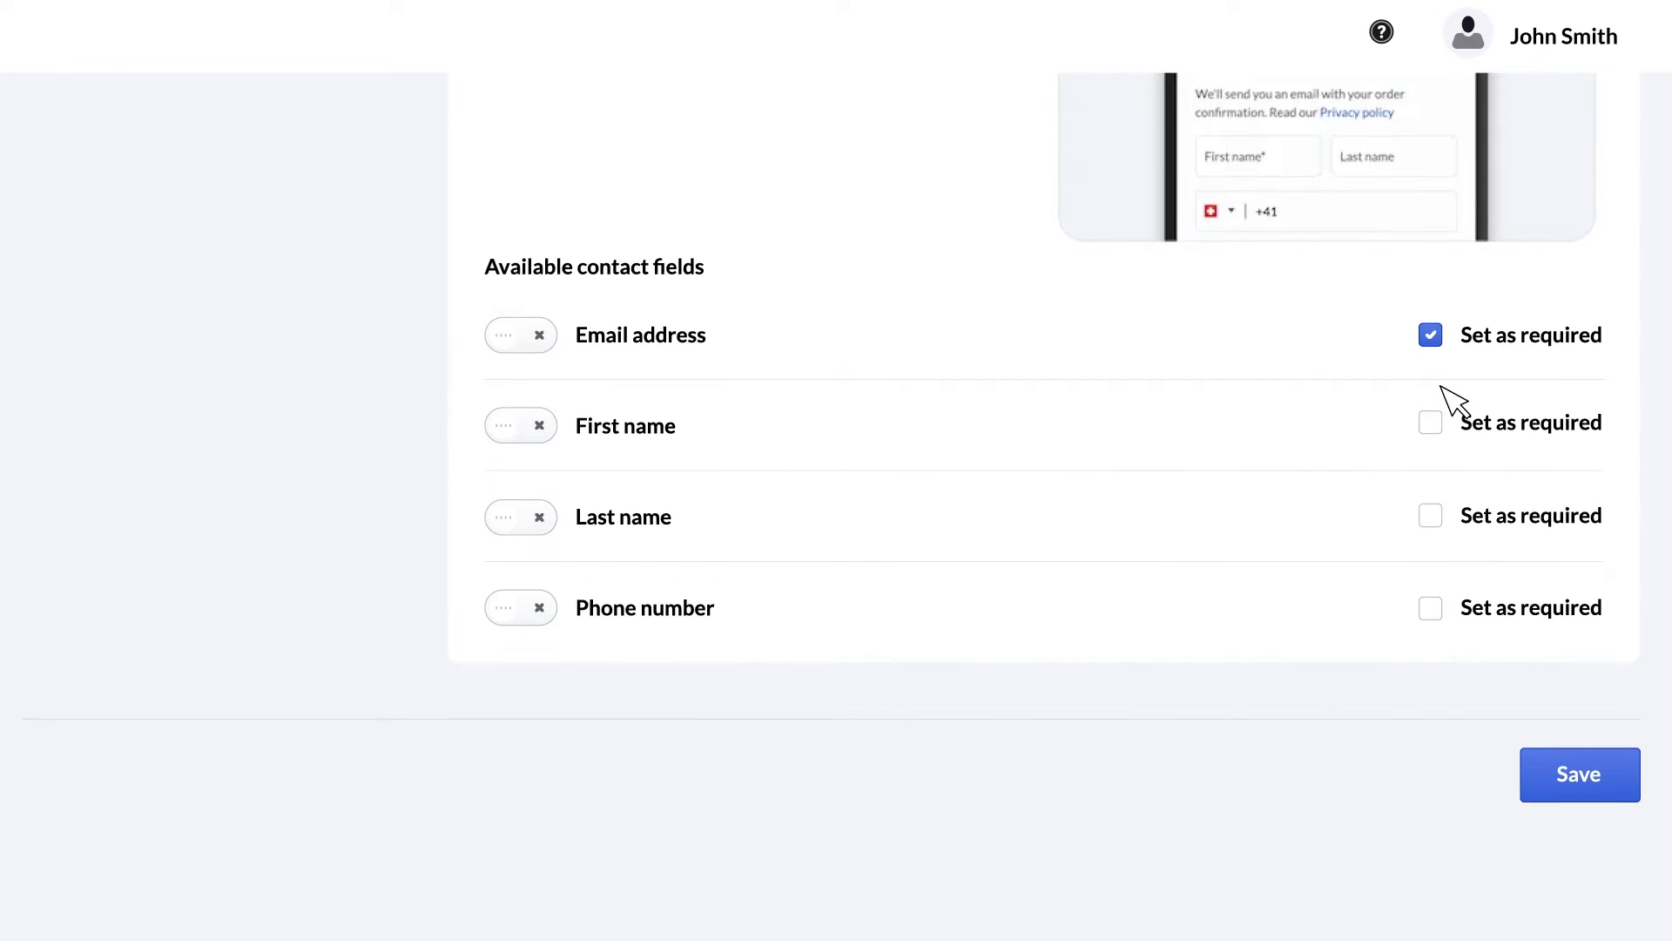
Collect email, first name, last name and phone at checkout, require phone, and save.
left_click(513, 334)
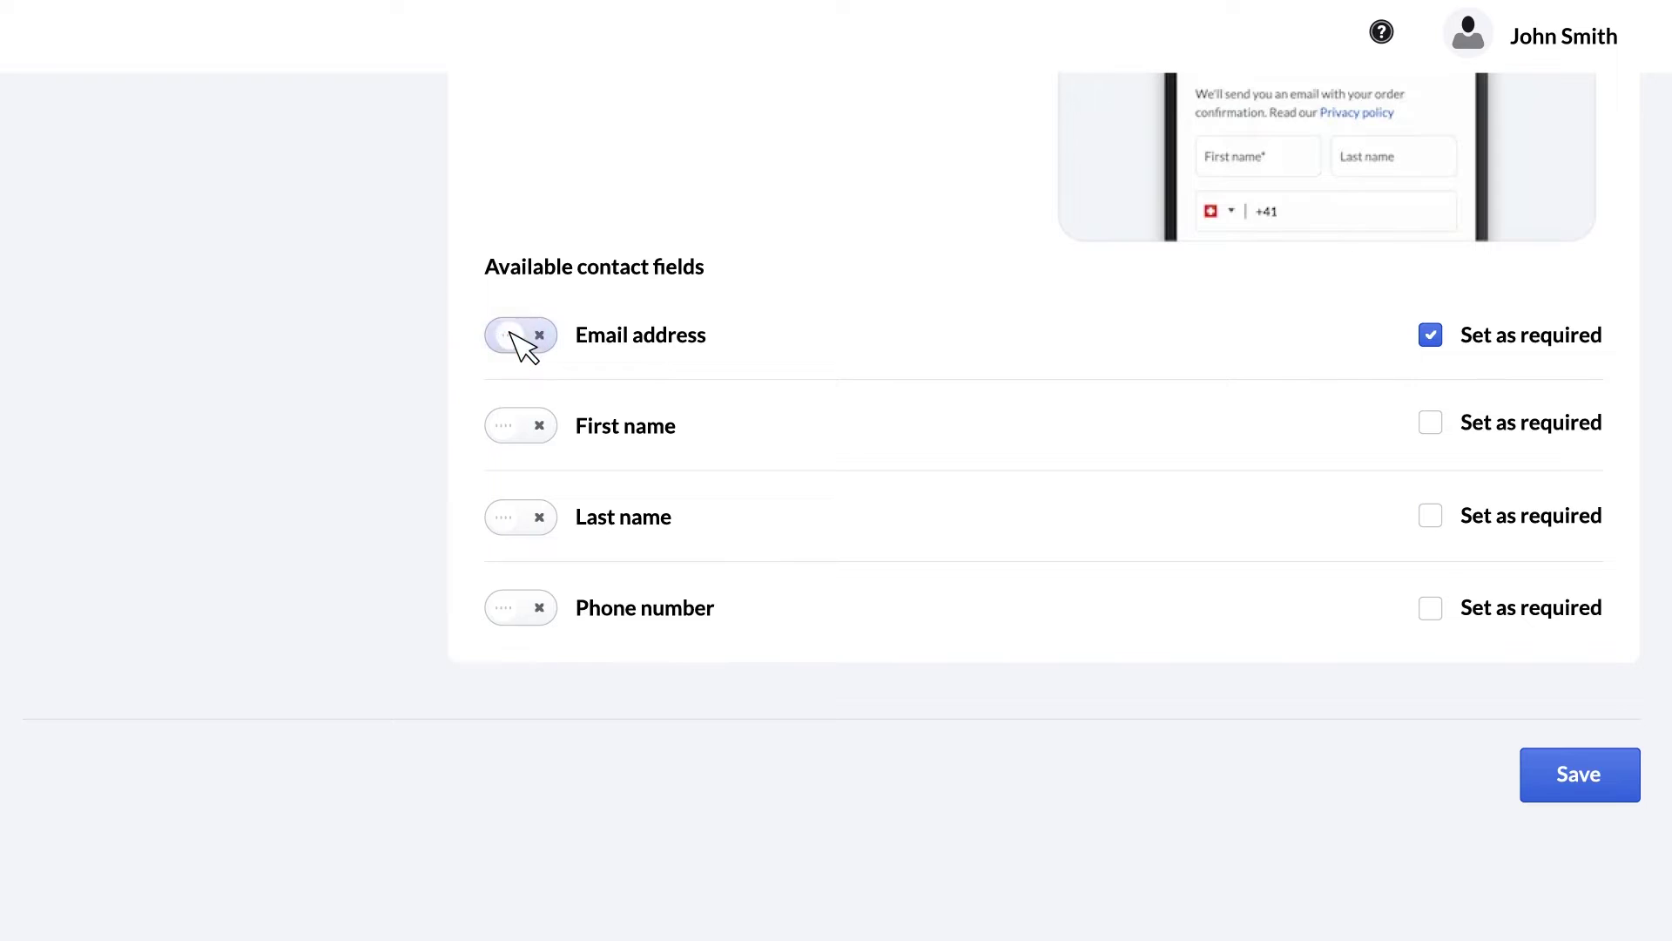
left_click(514, 425)
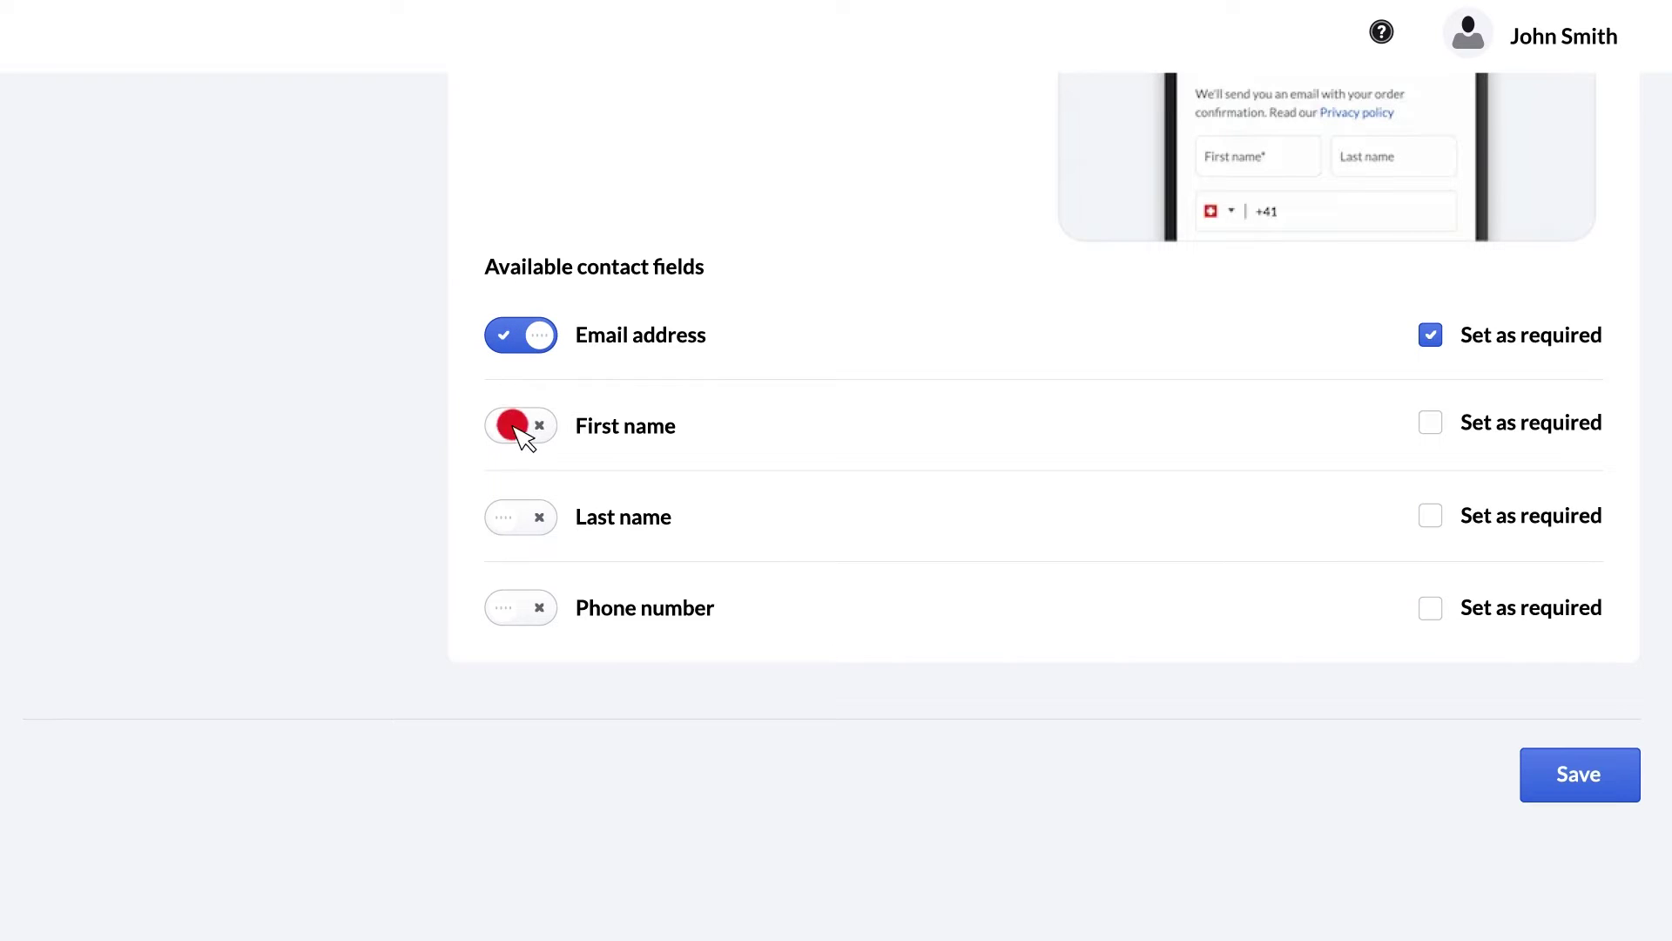
left_click(512, 514)
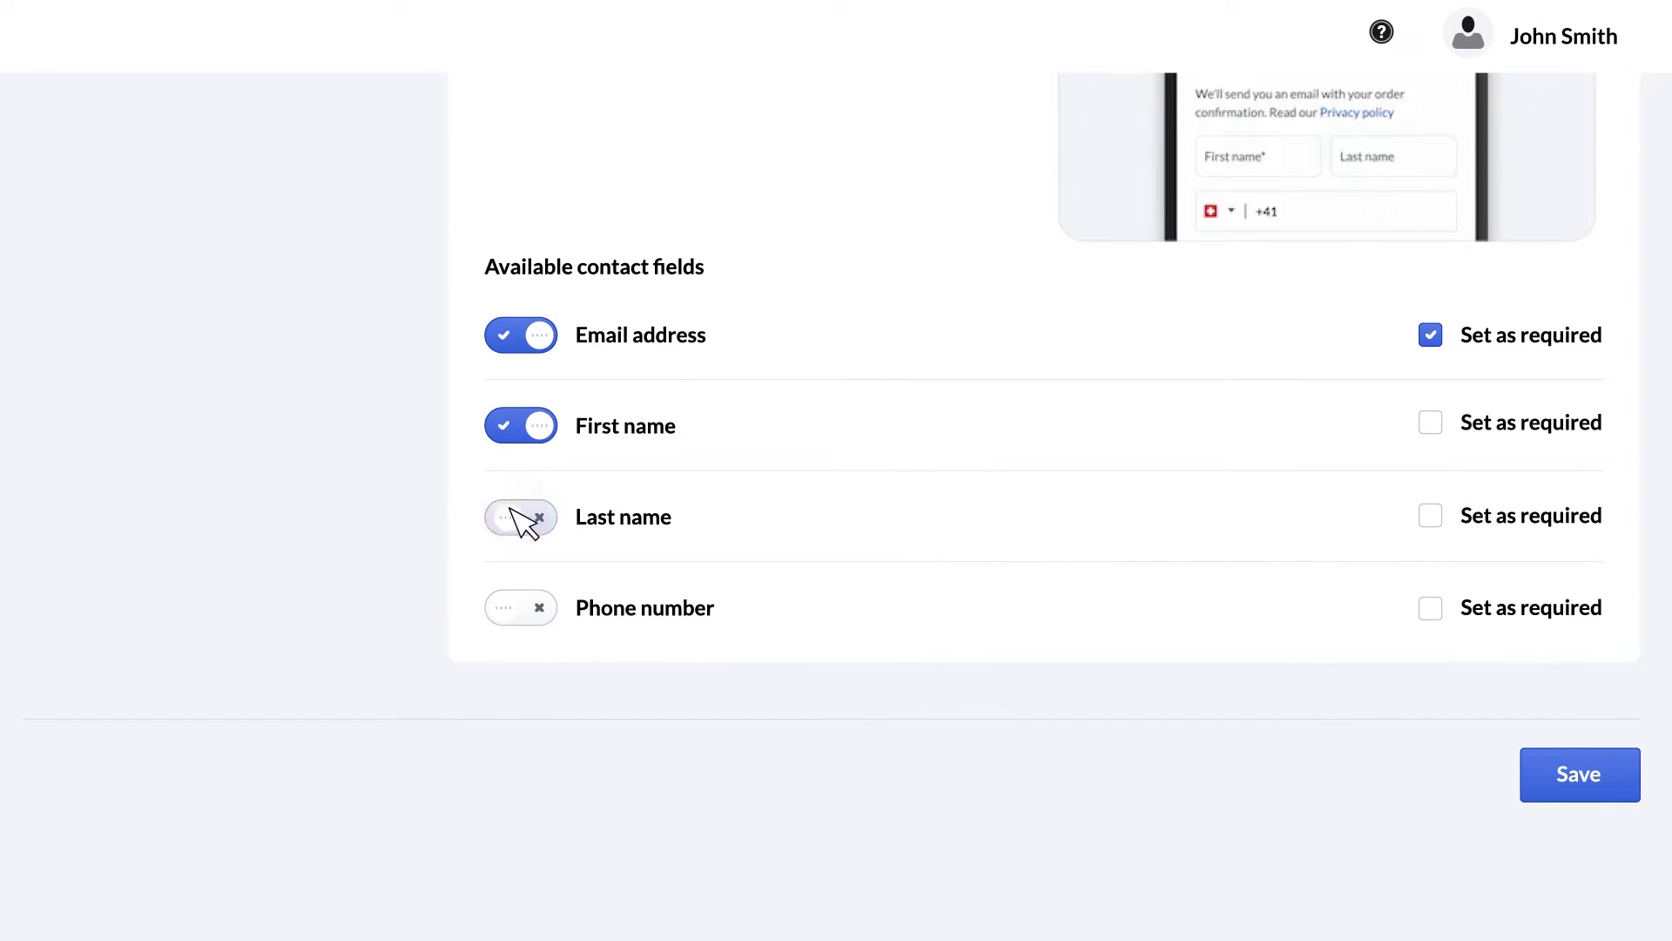
left_click(513, 608)
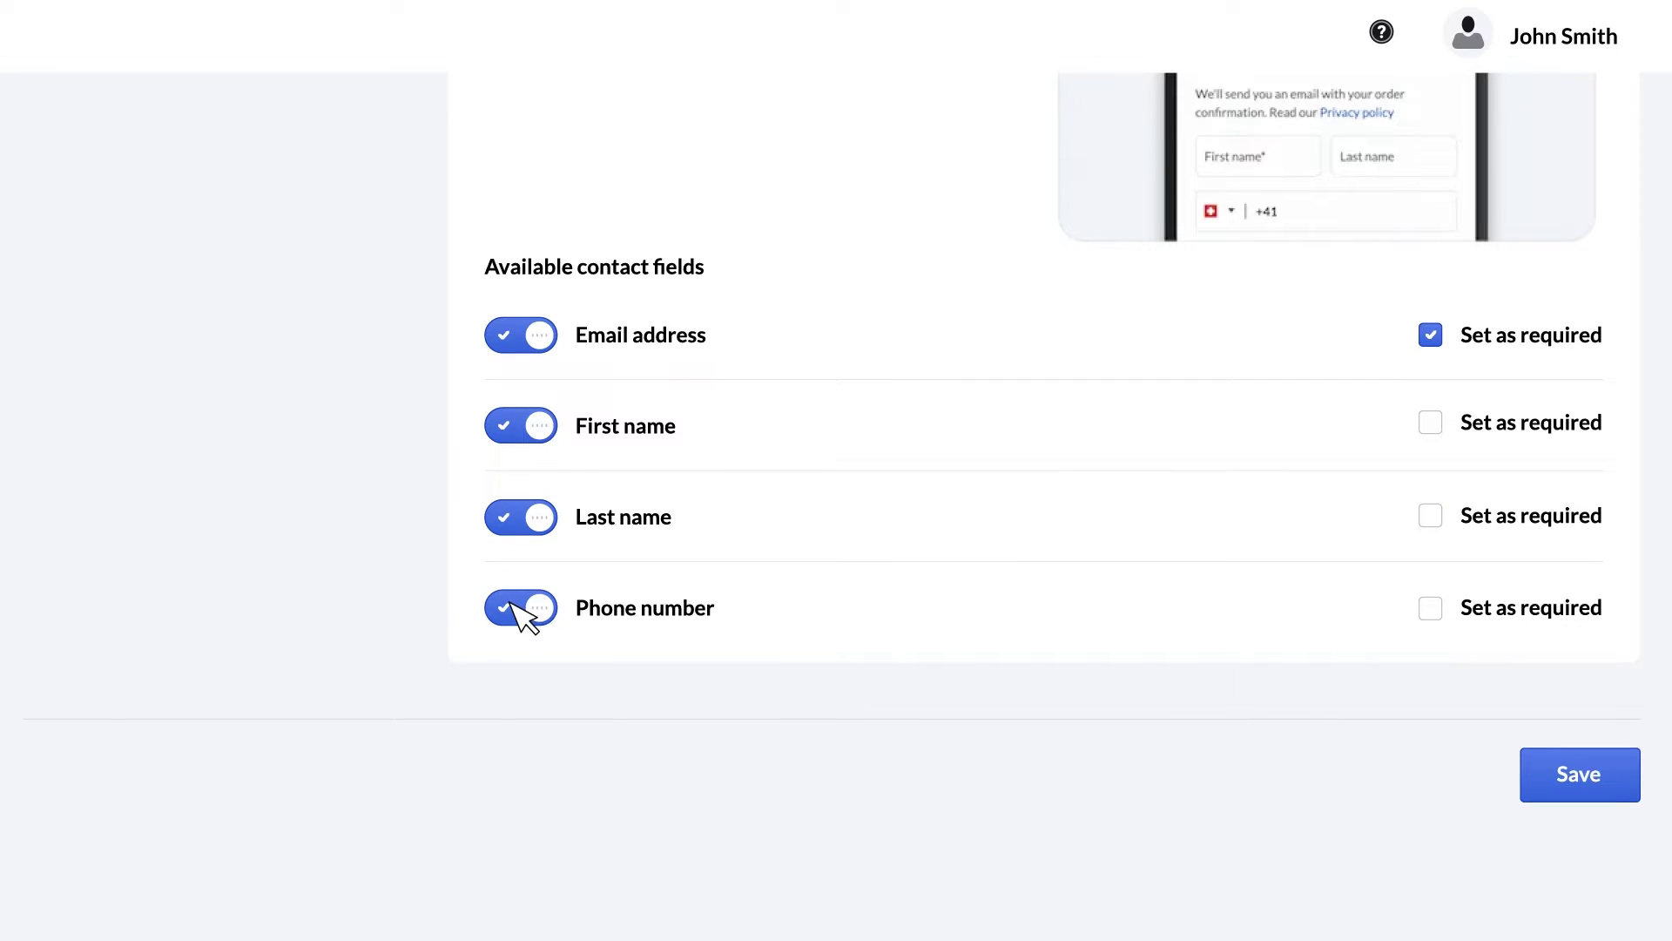
left_click(1430, 608)
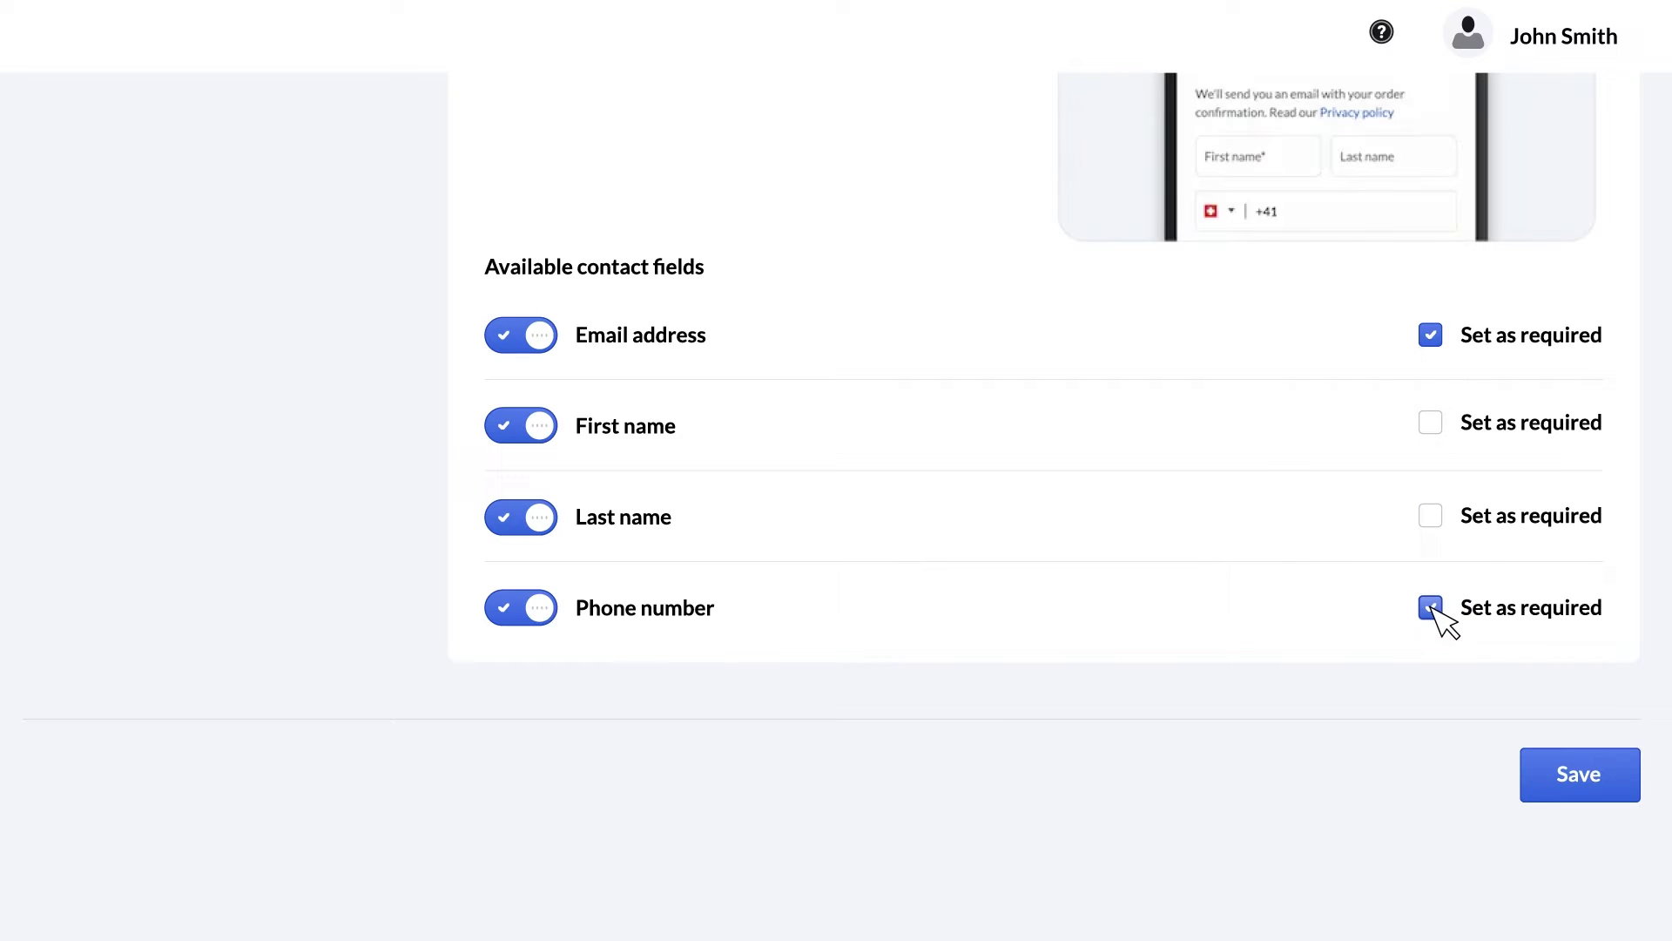
left_click(1598, 777)
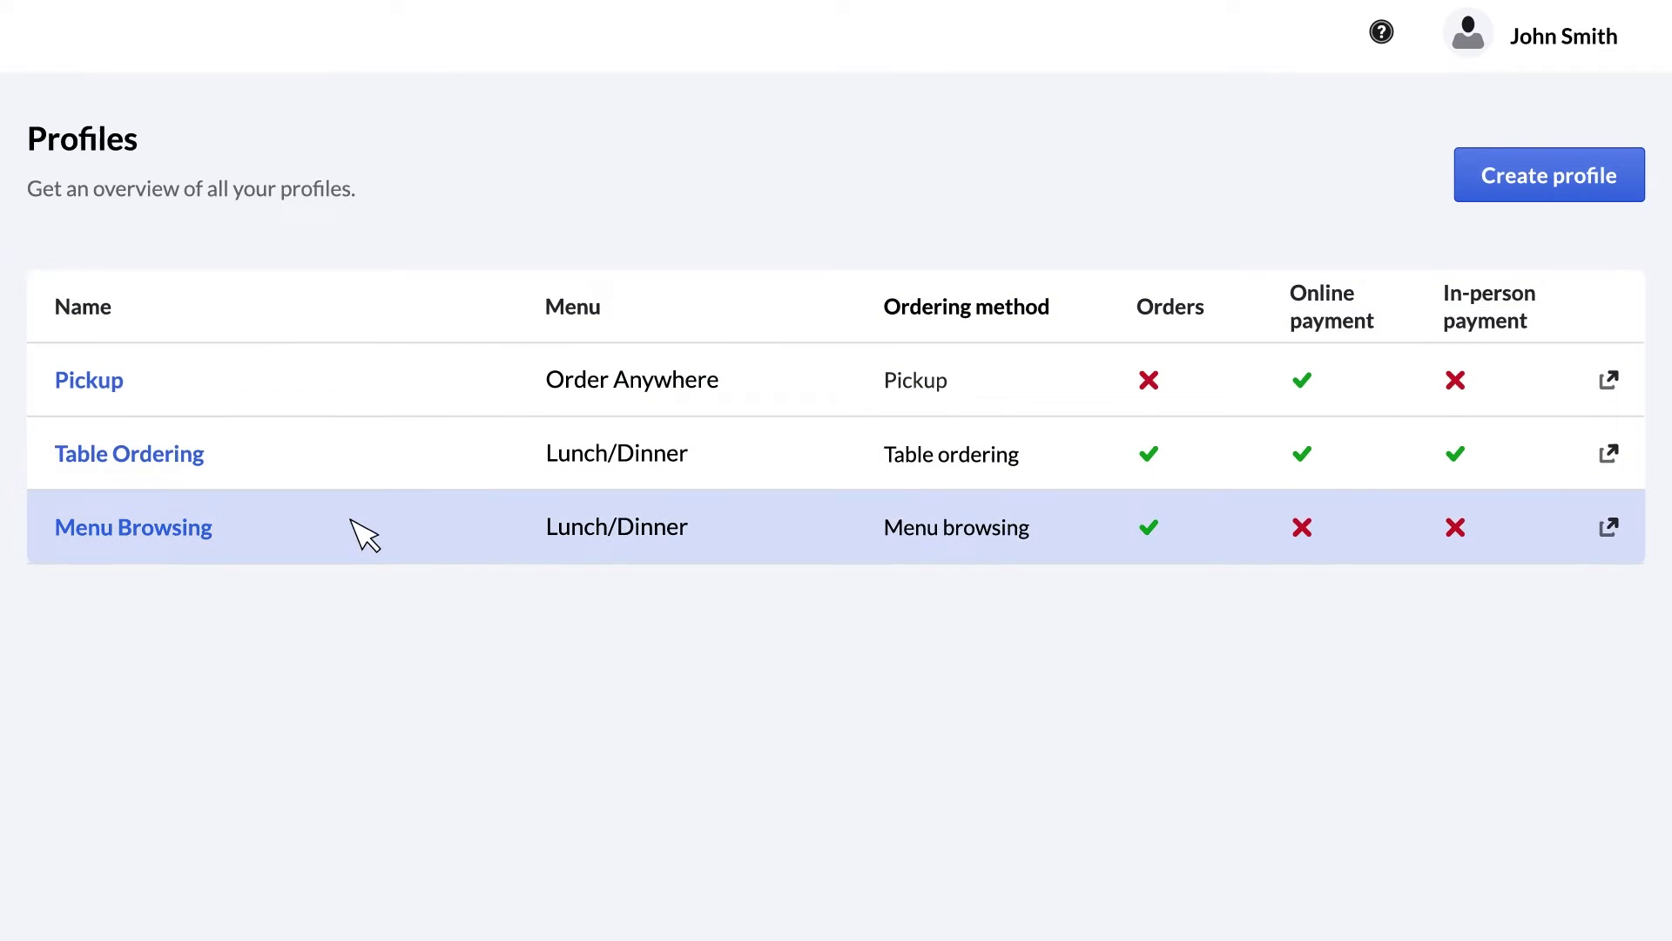
Create the Pickup profile on the Order Anywhere menu, preview its ordering page, and open it.
left_click(331, 520)
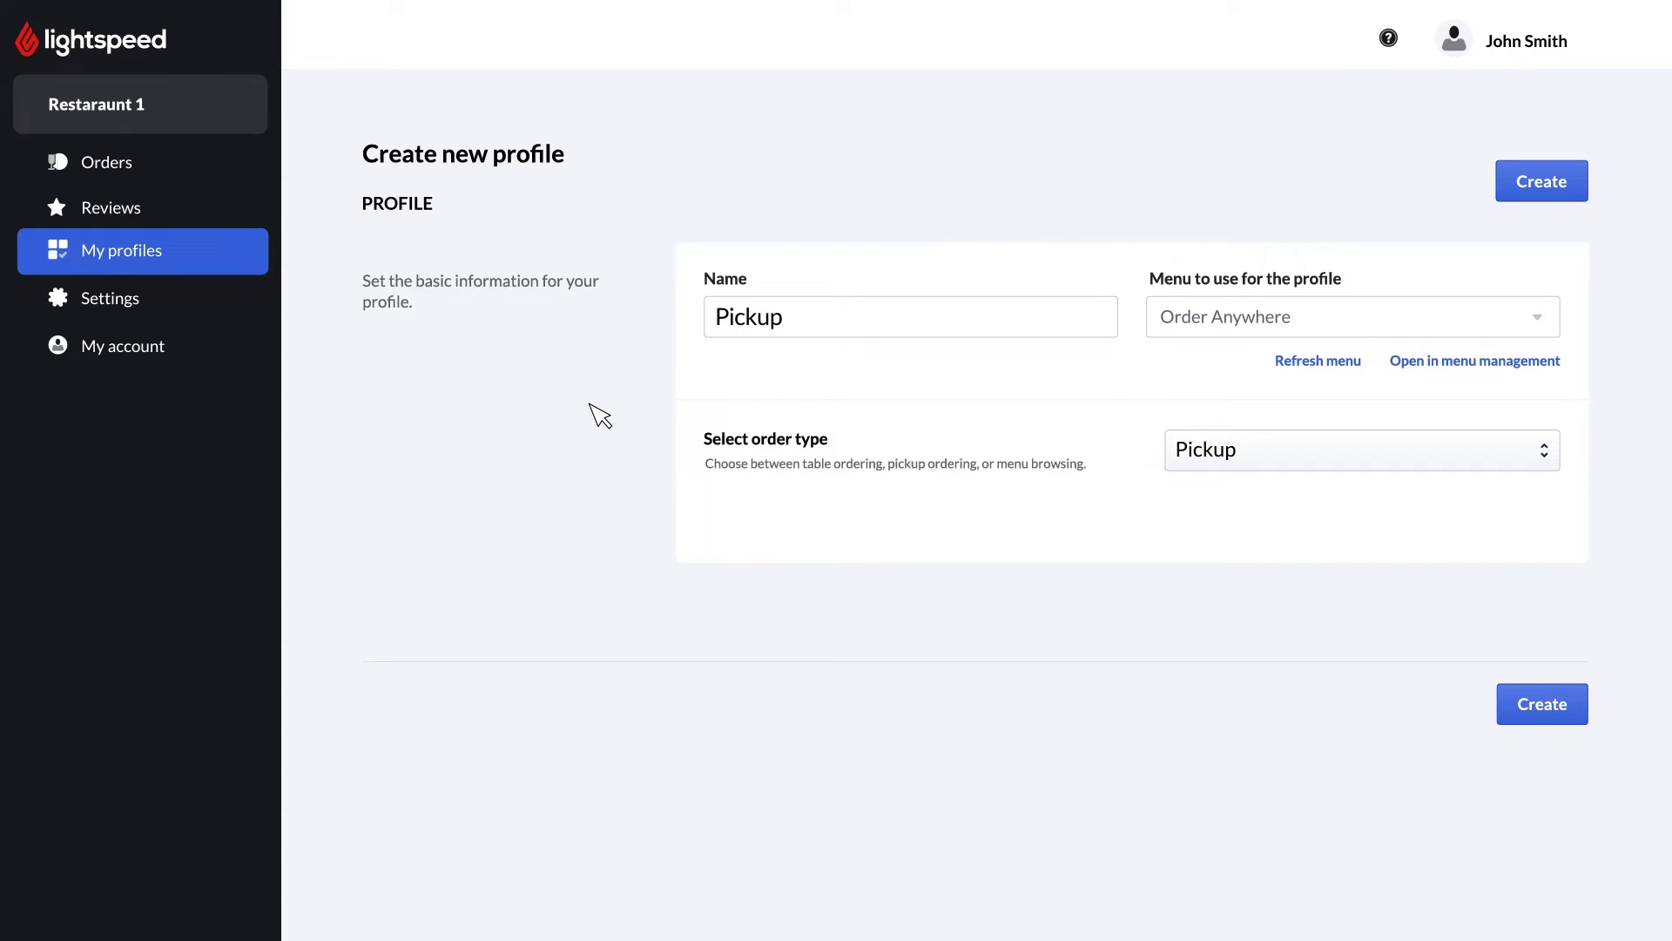
left_click(1543, 702)
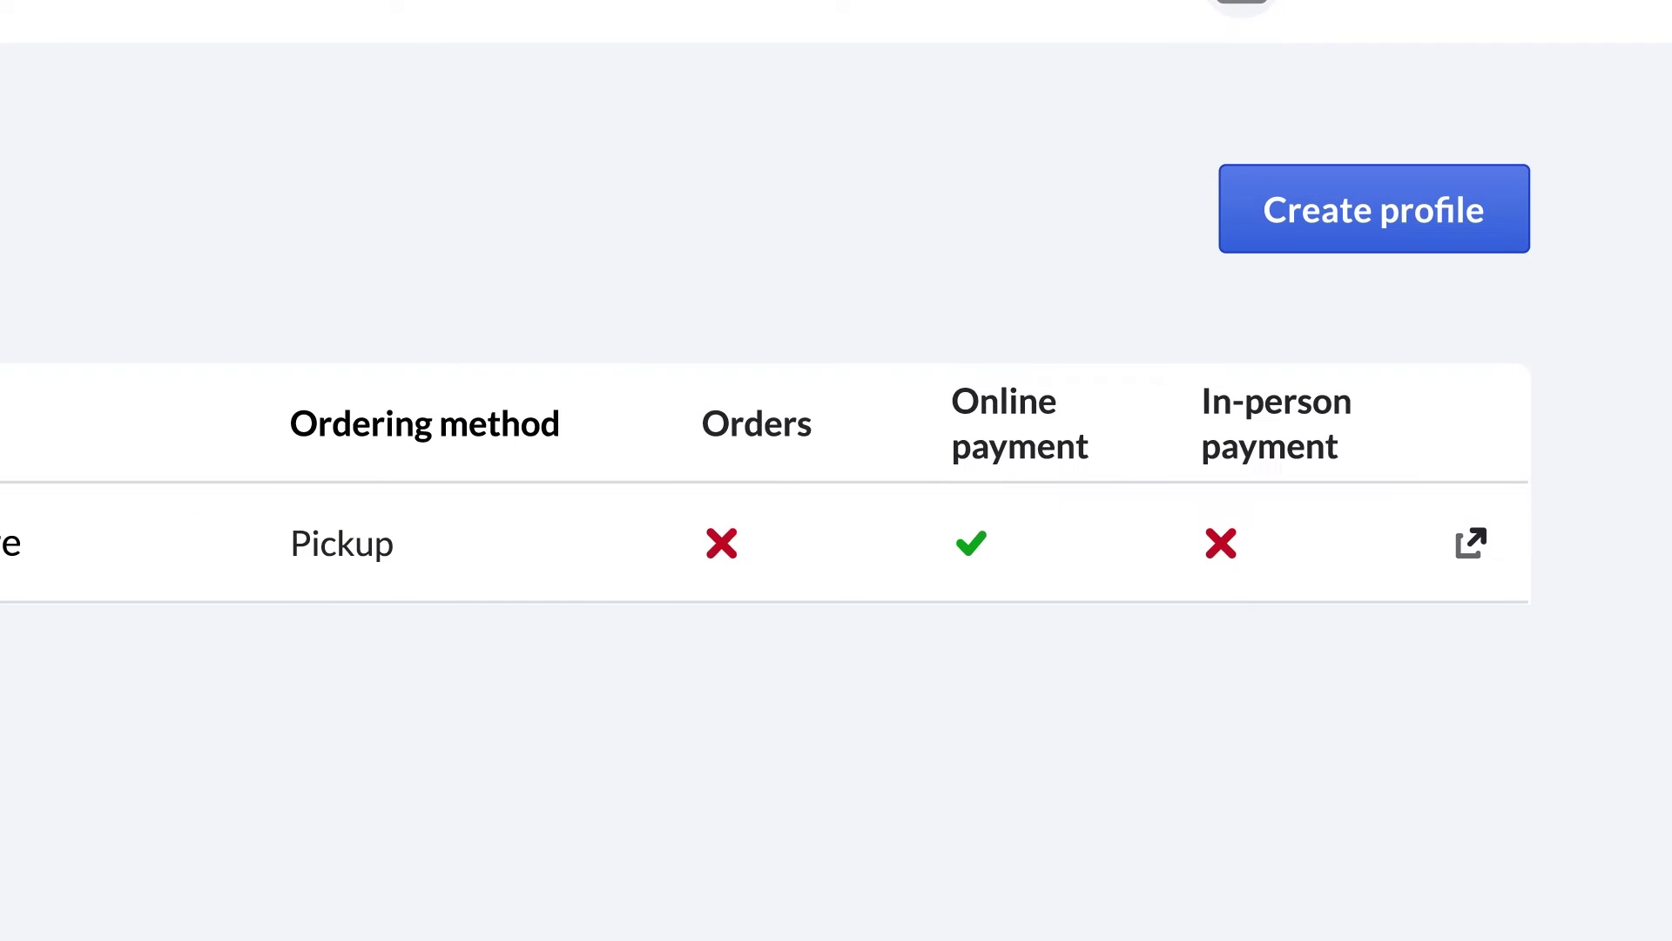
left_click(1471, 543)
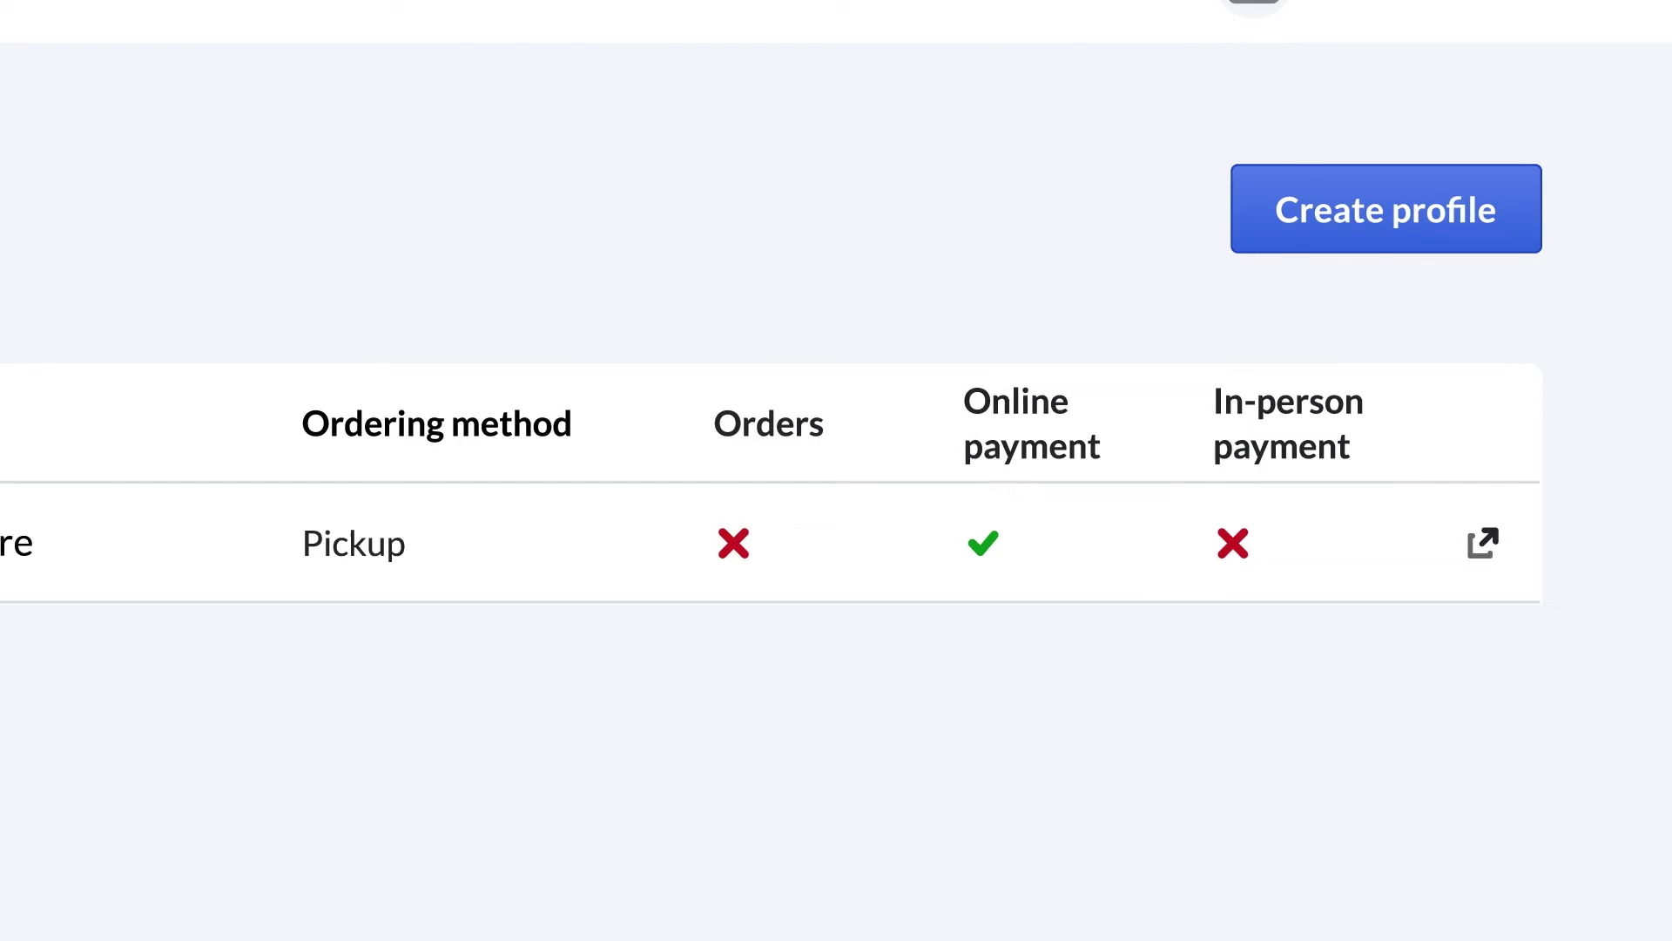
left_click(274, 546)
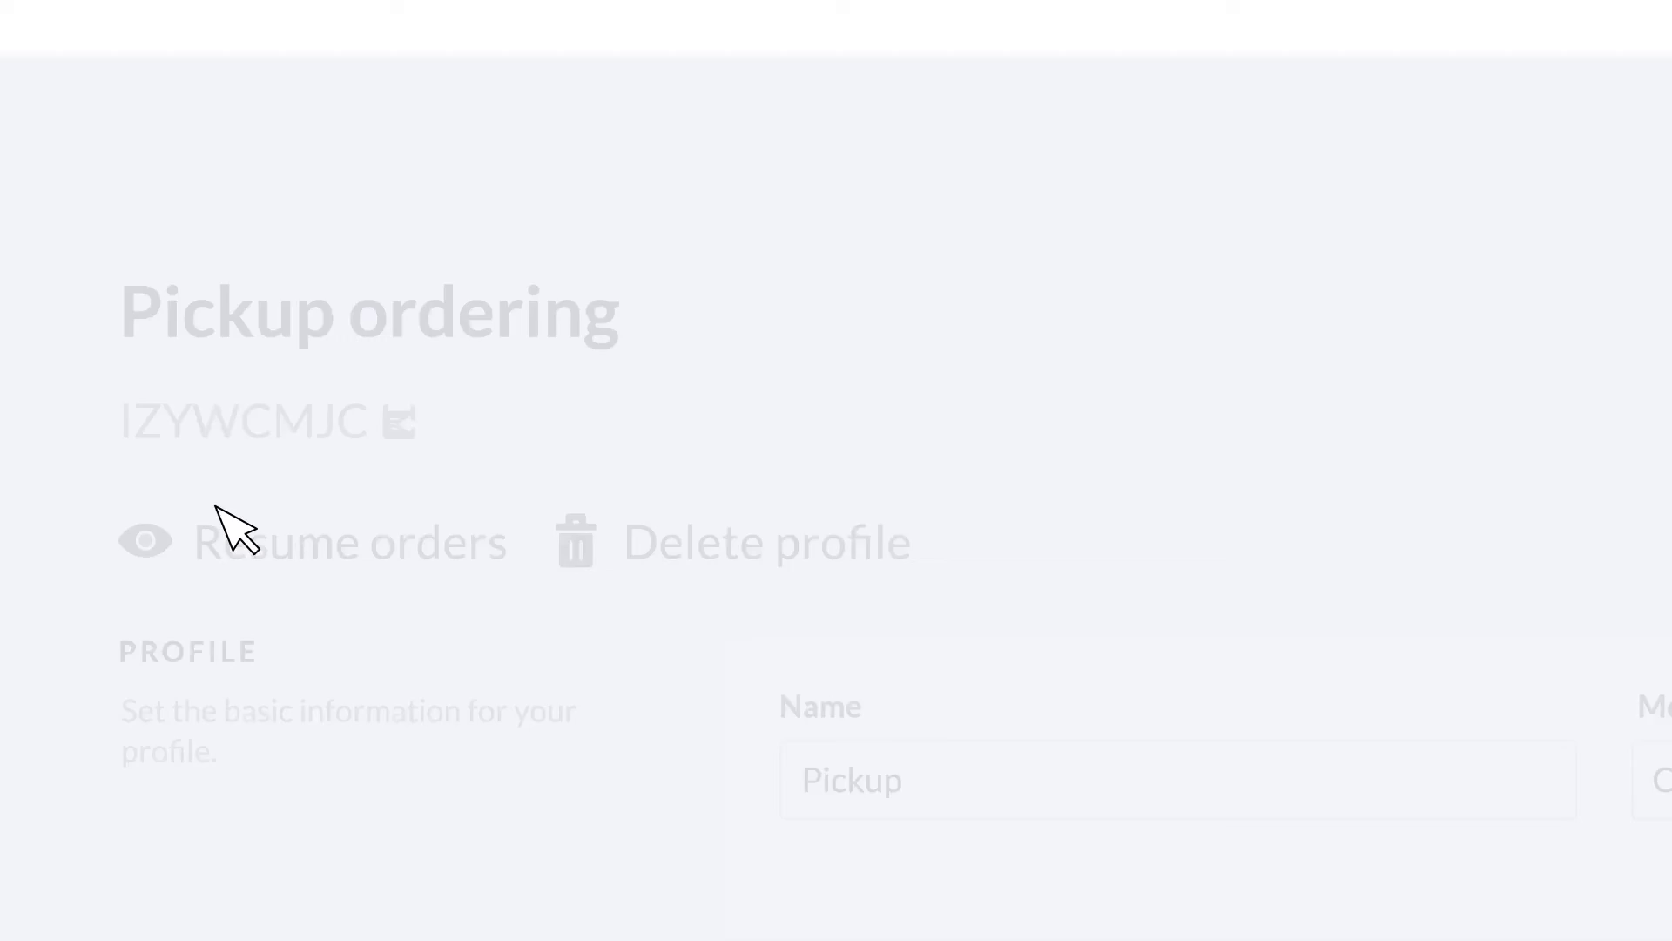
Copy the Pickup profile code IZYWCMJC and scroll down to the QR codes section.
left_click(329, 318)
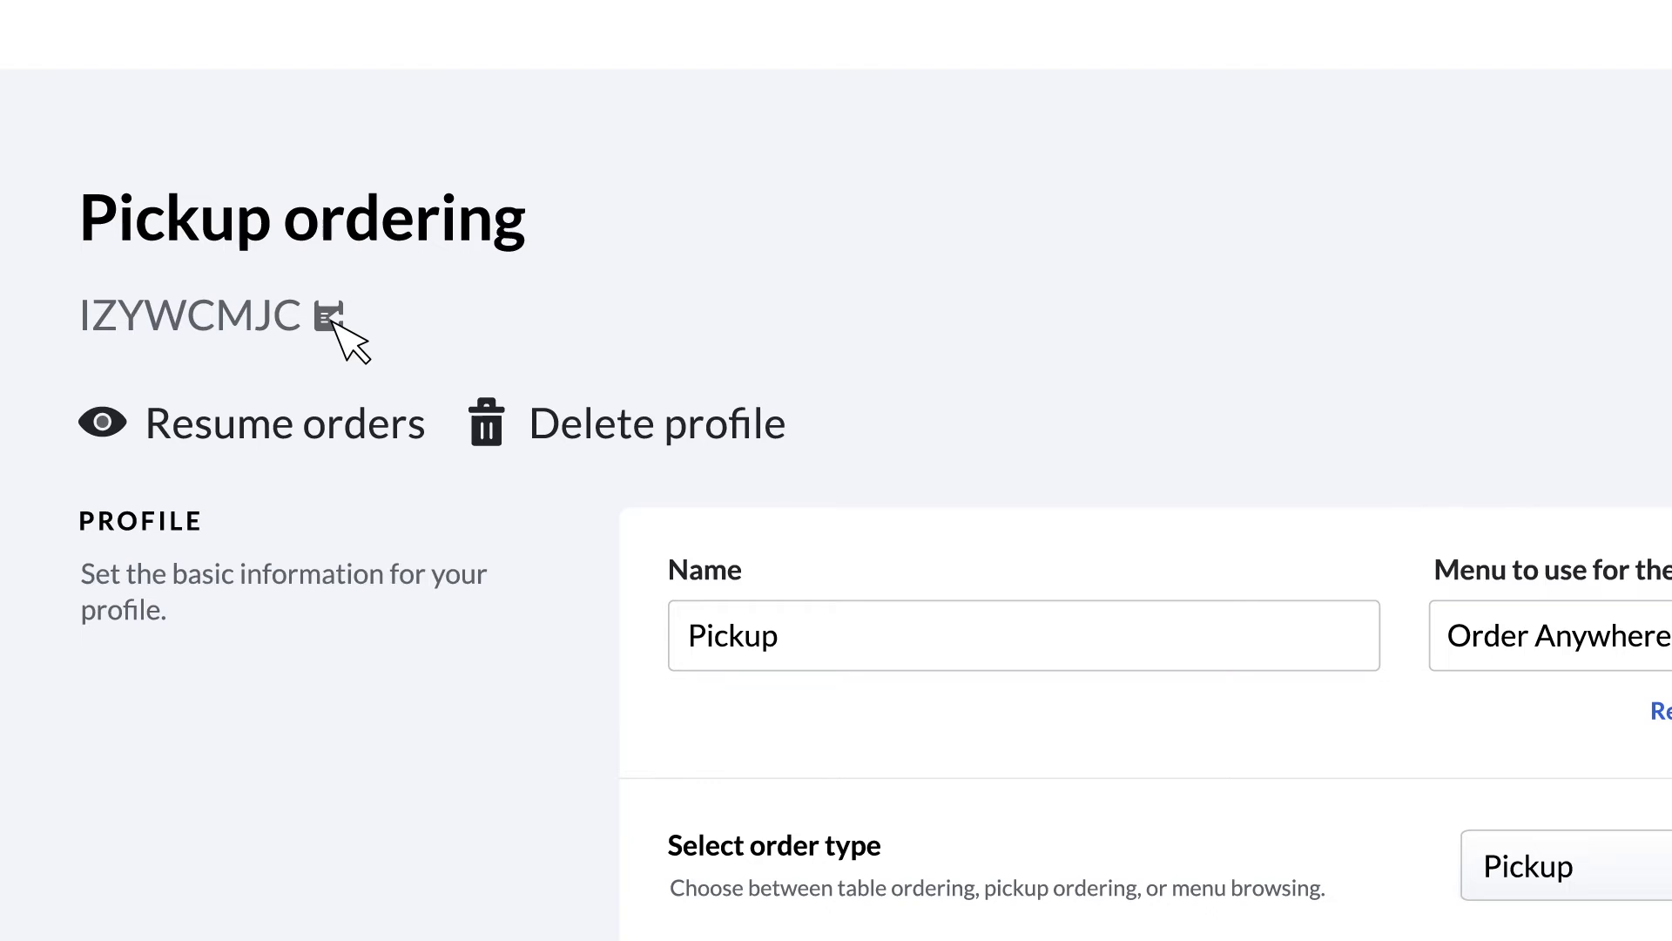
scroll(392, 322, "down", 2)
scroll(348, 261, "down", 10)
scroll(321, 206, "down", 5)
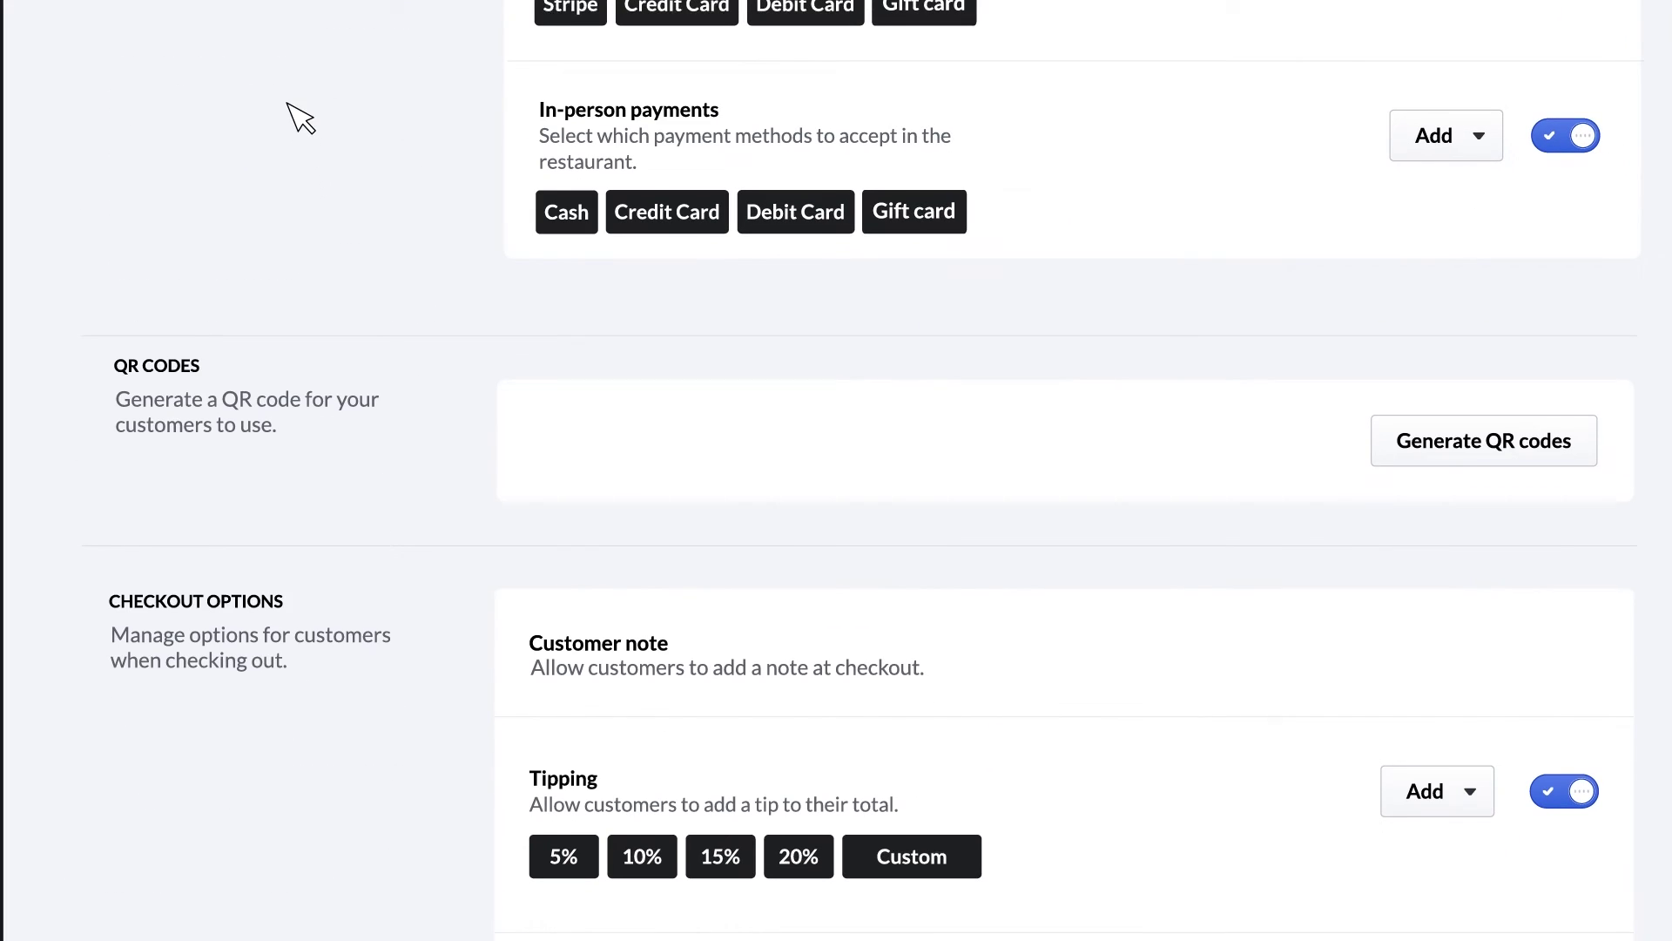
Download a PDF of 20 medium (10×10 cm) pickup QR codes titled 'Lunch Menu'.
left_click(1470, 443)
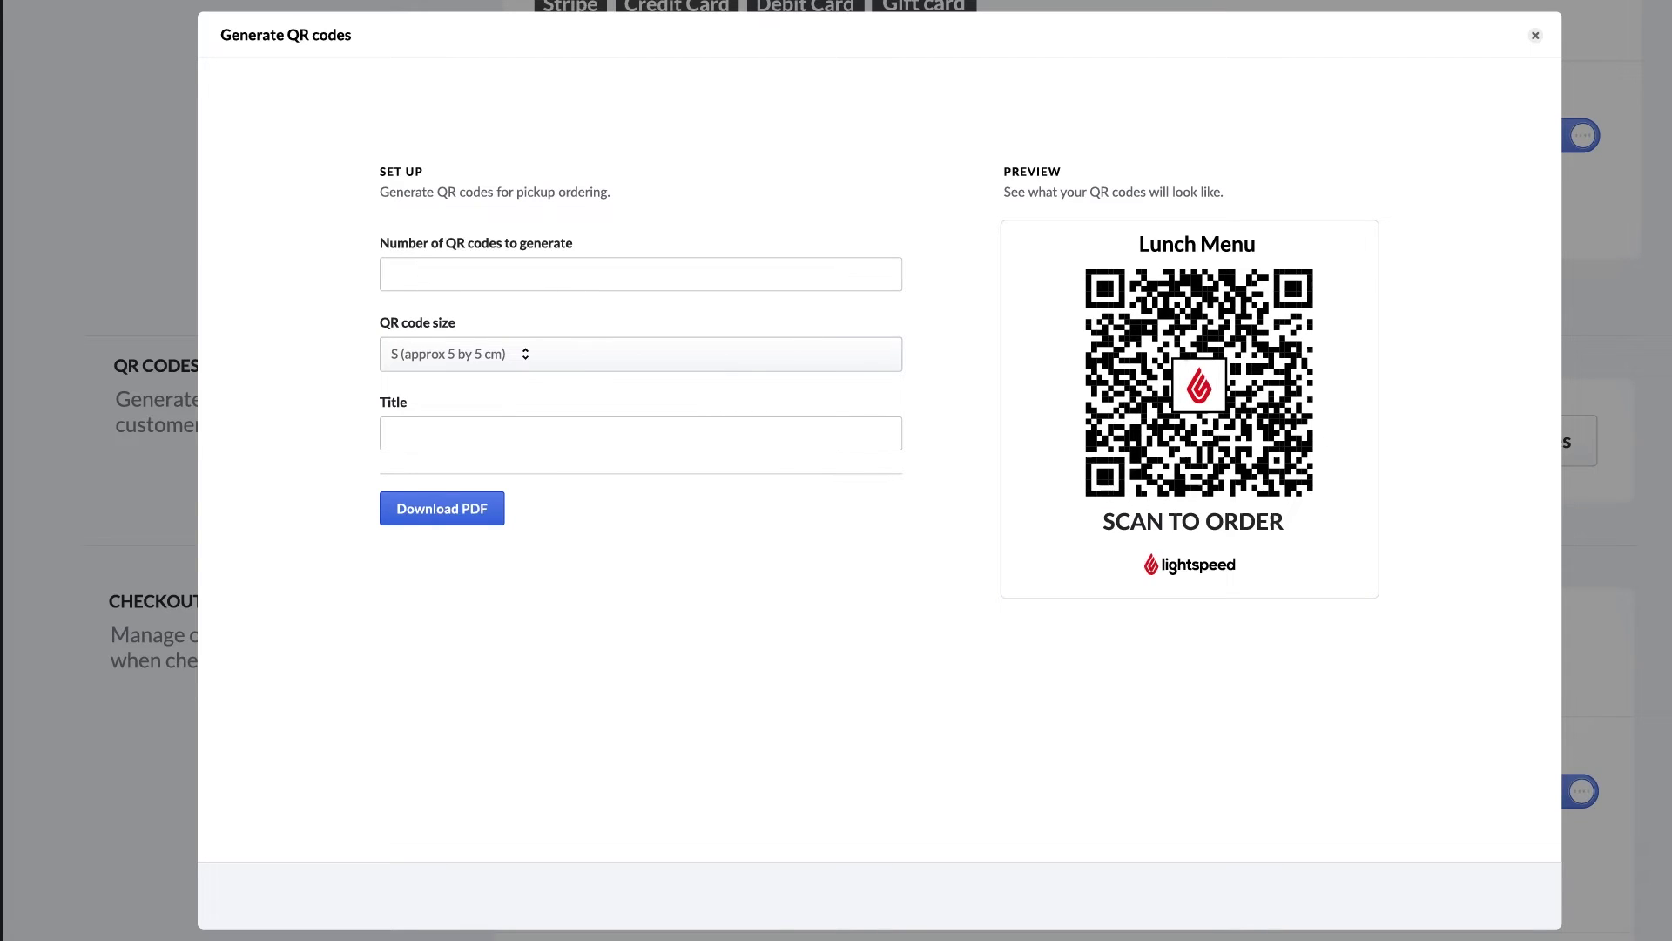
type("20")
left_click(420, 352)
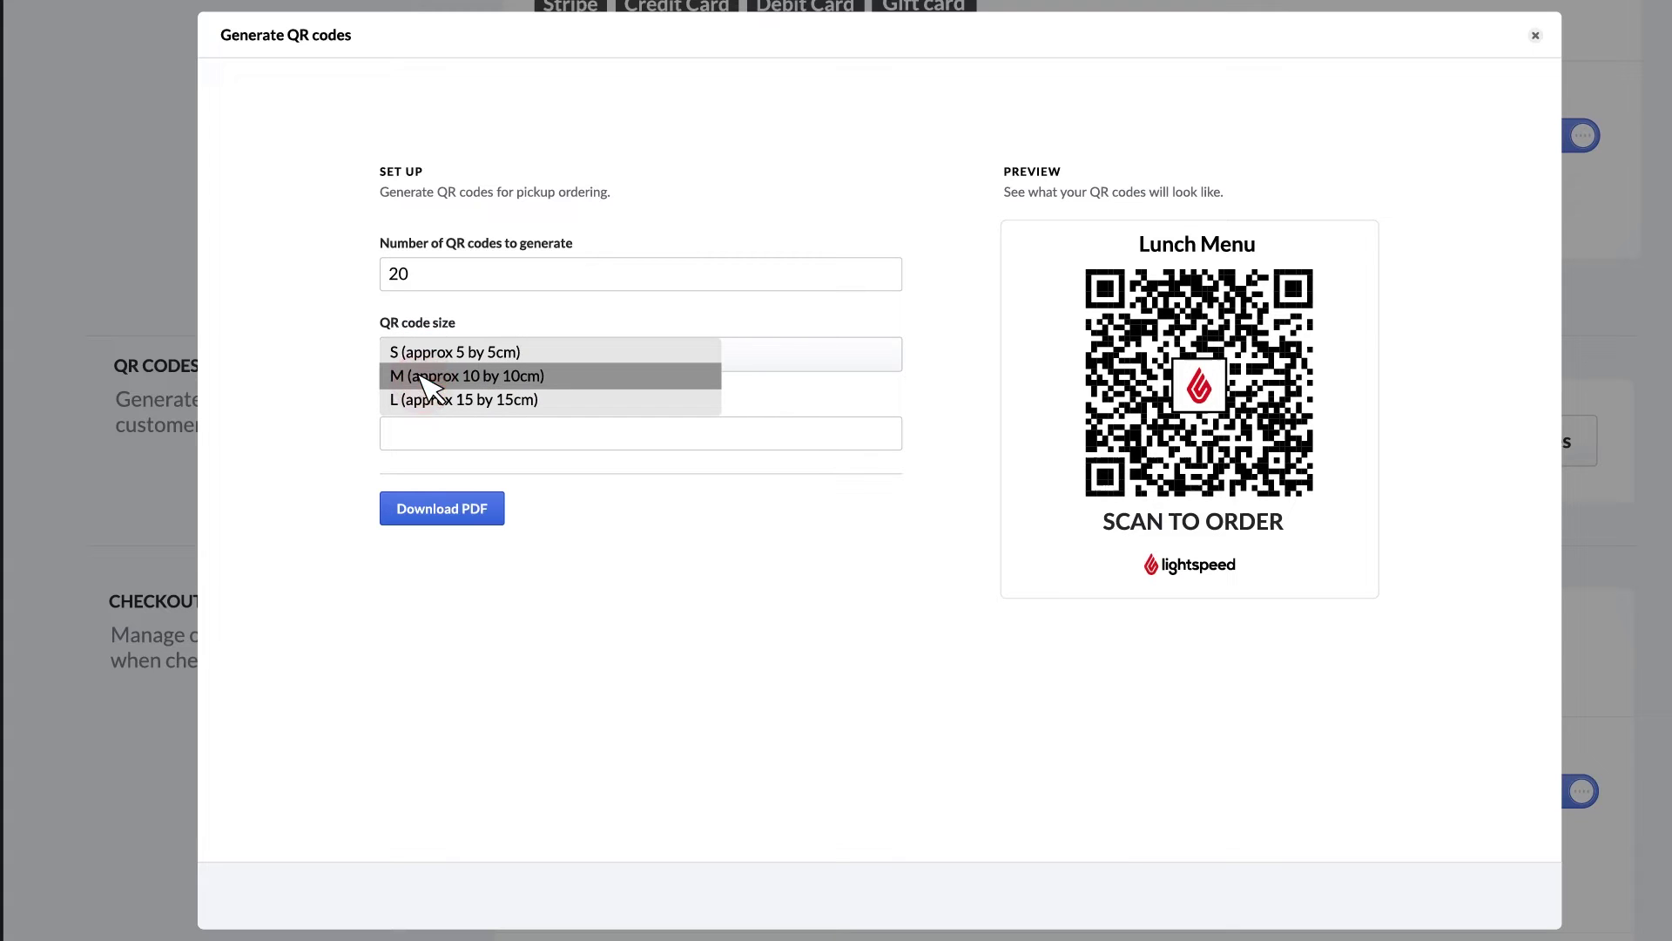
left_click(429, 376)
type("unch M")
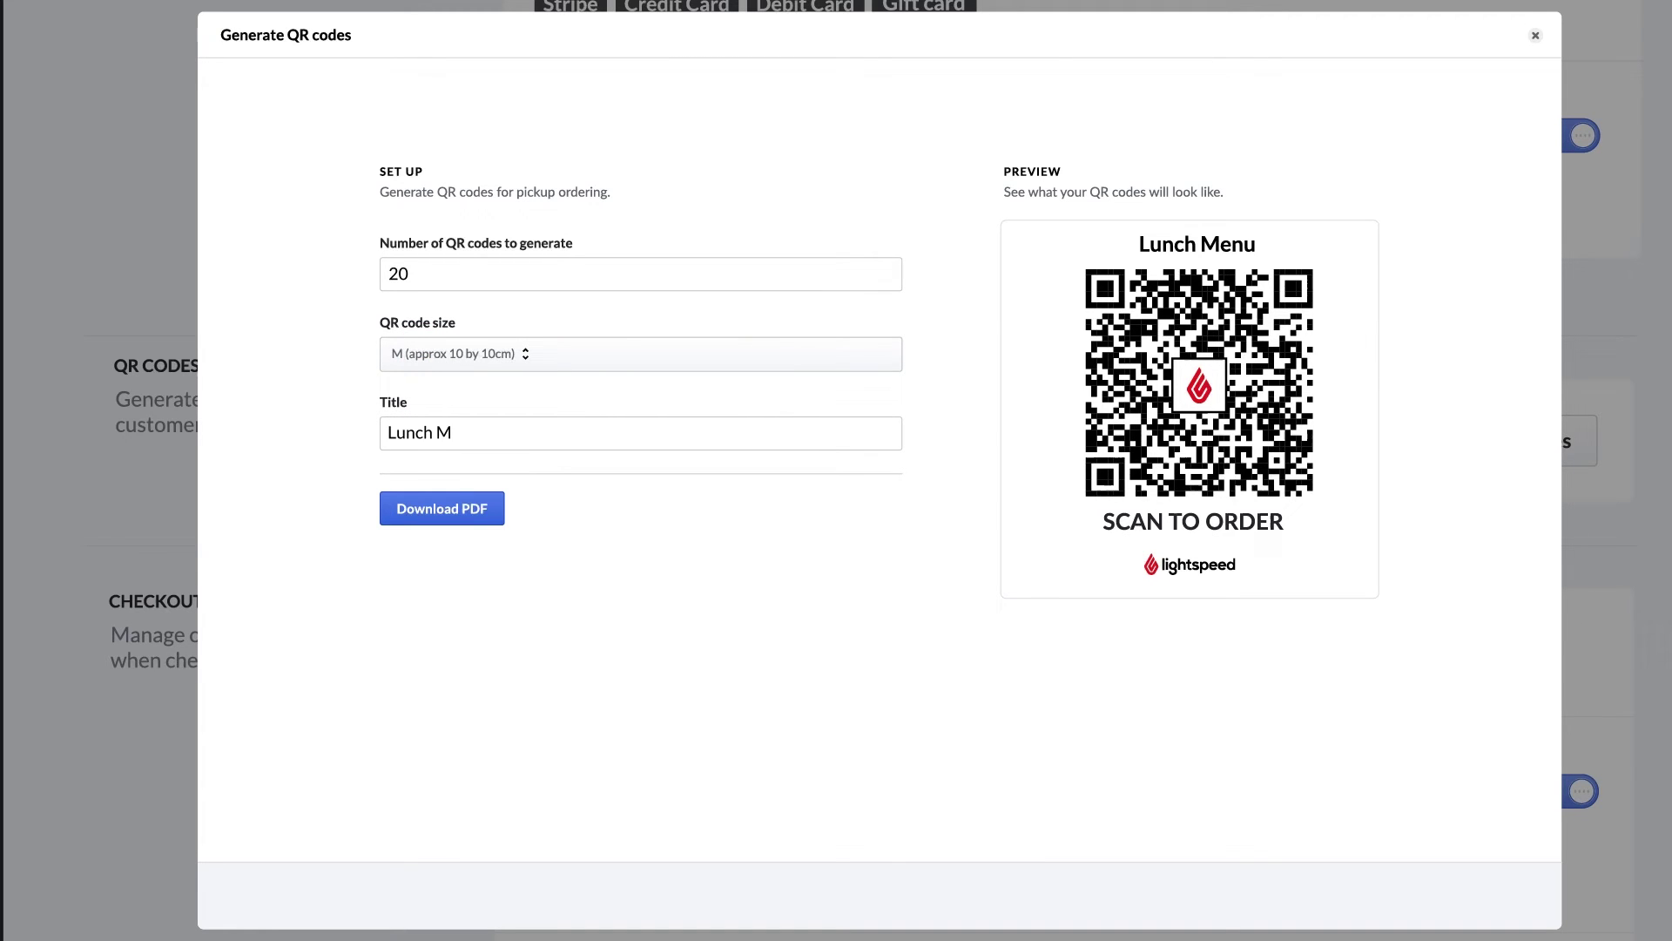
type("enu")
left_click(429, 512)
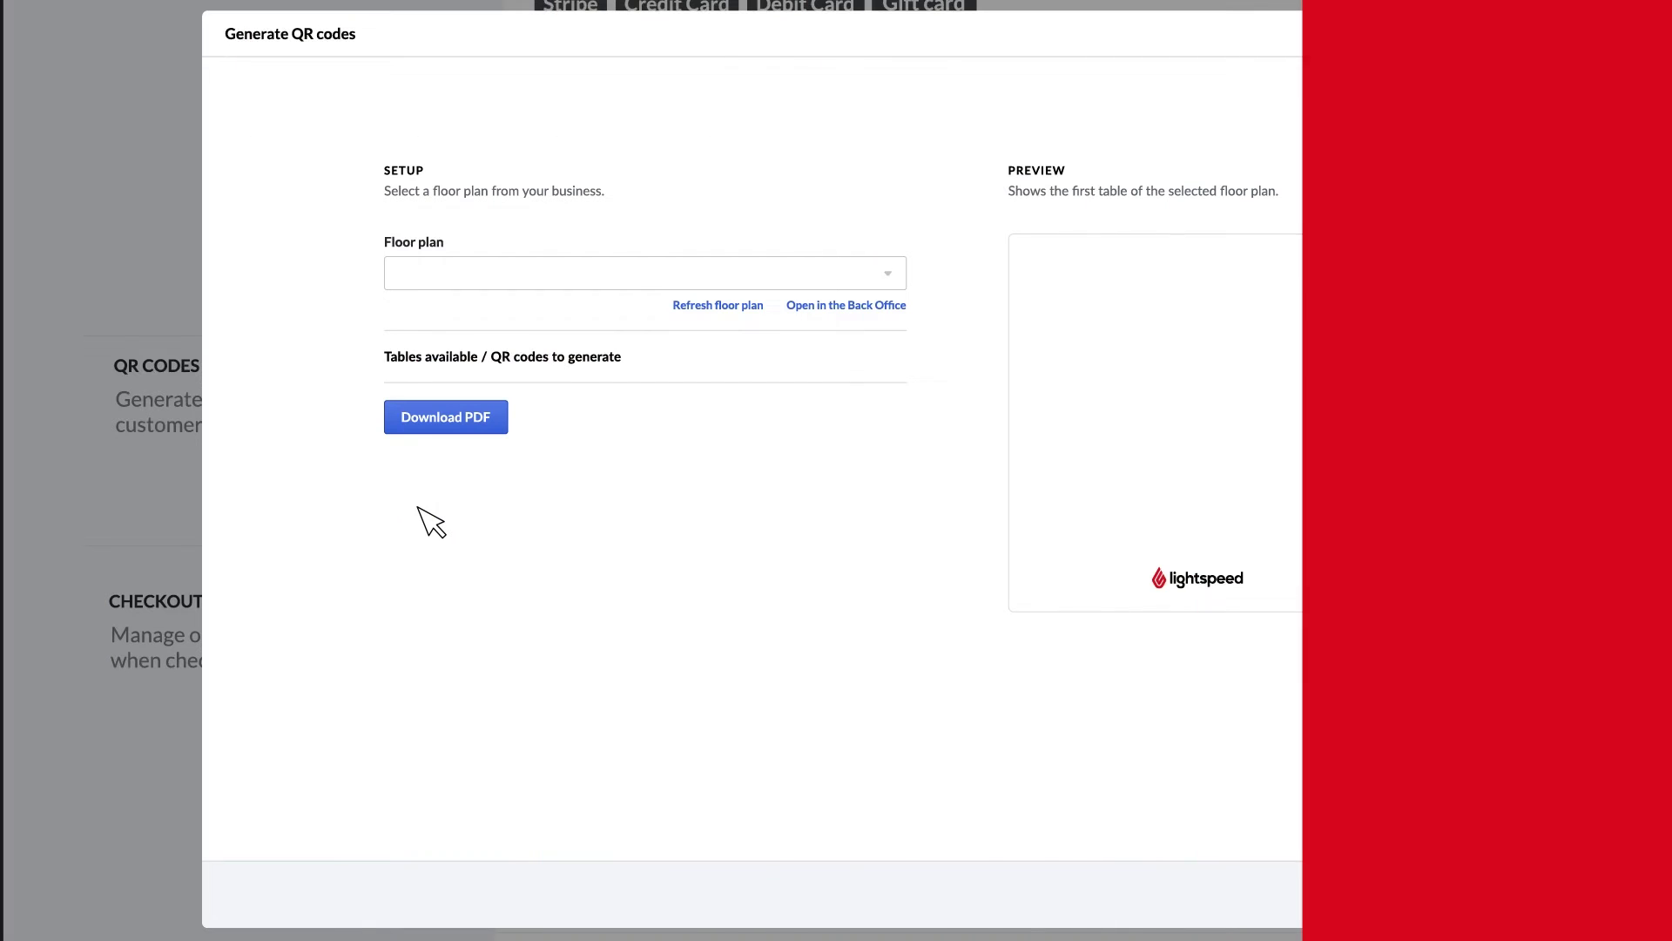
Download table QR codes as a PDF for the Inside floor plan's 45 tables.
left_click(426, 277)
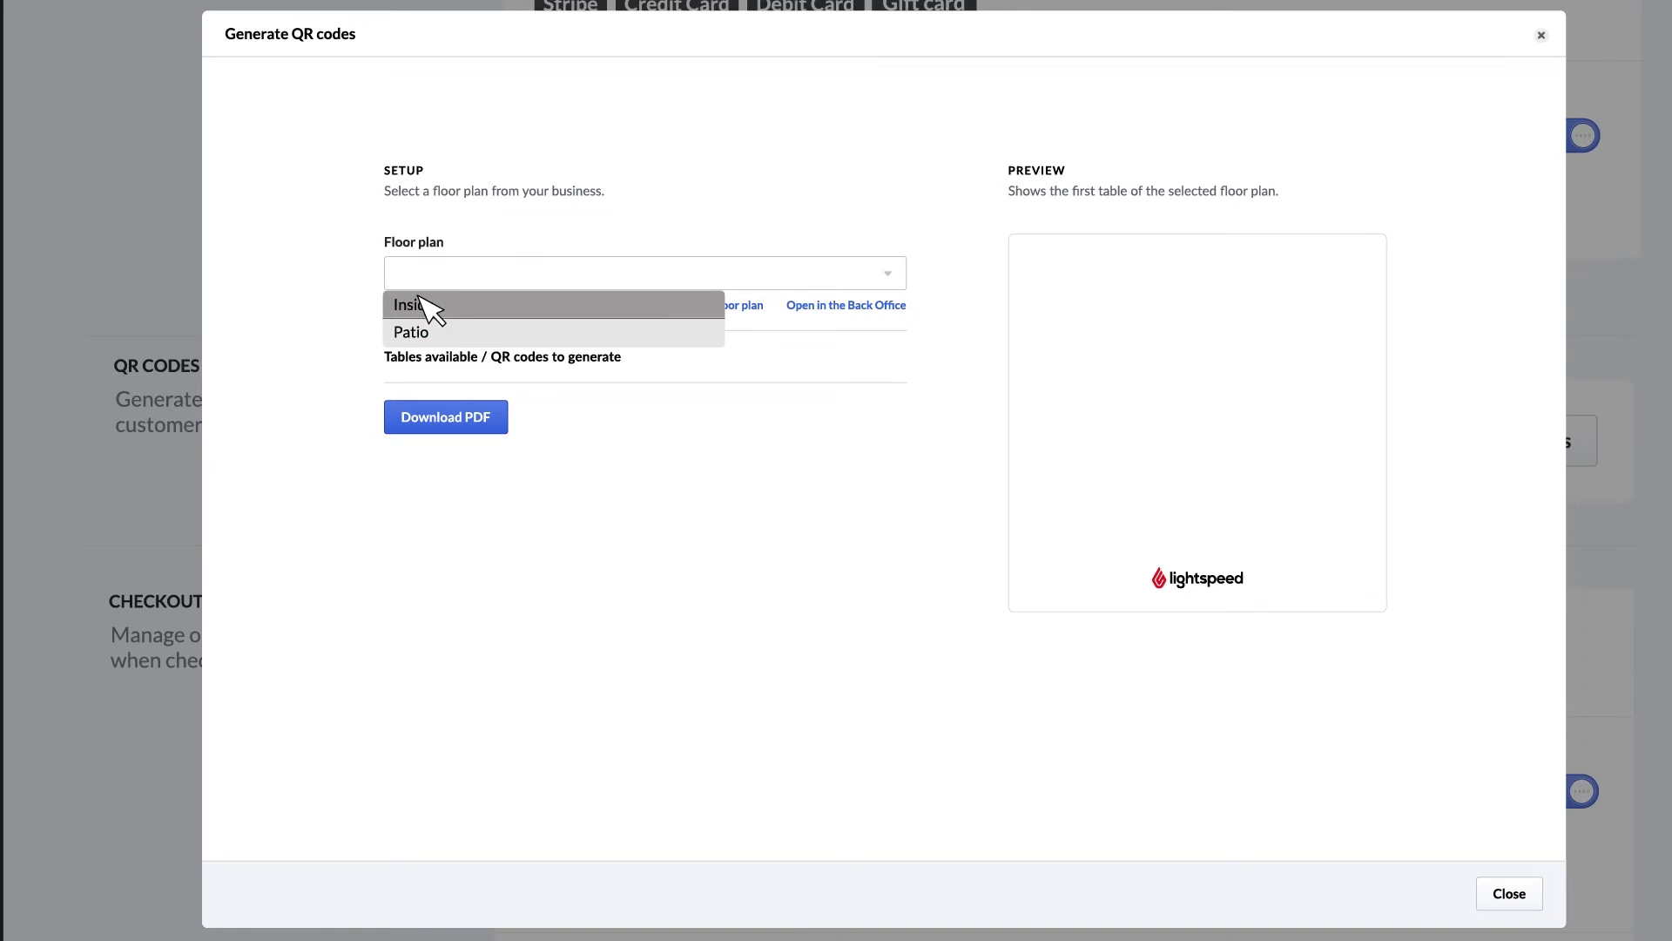
left_click(428, 305)
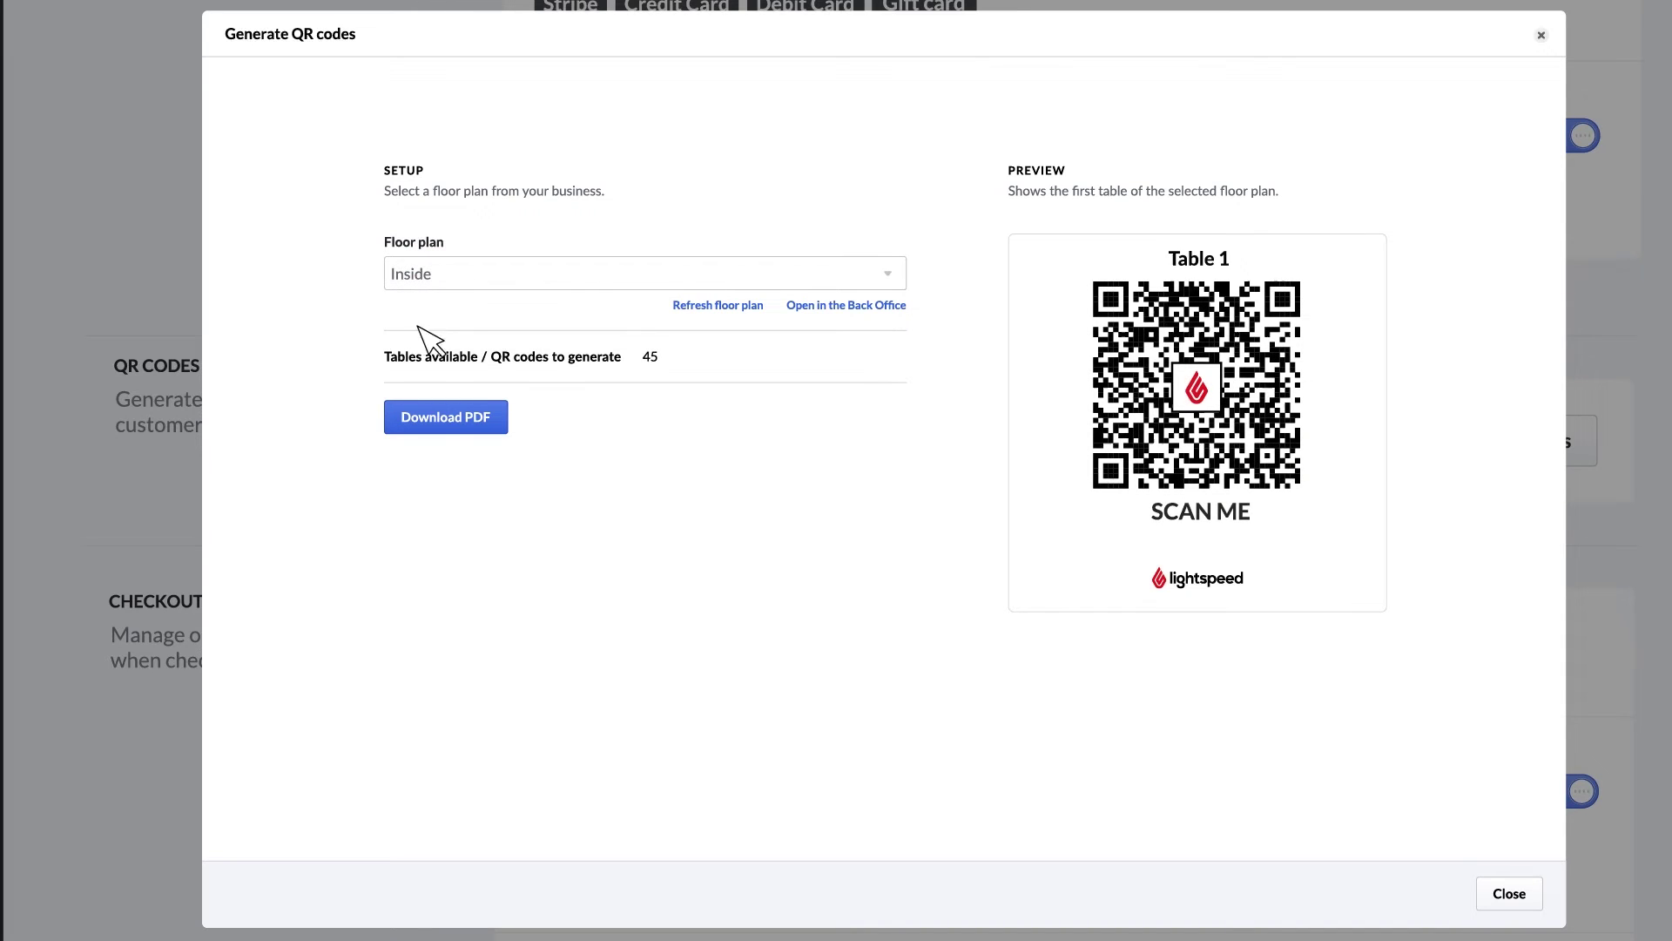
left_click(424, 416)
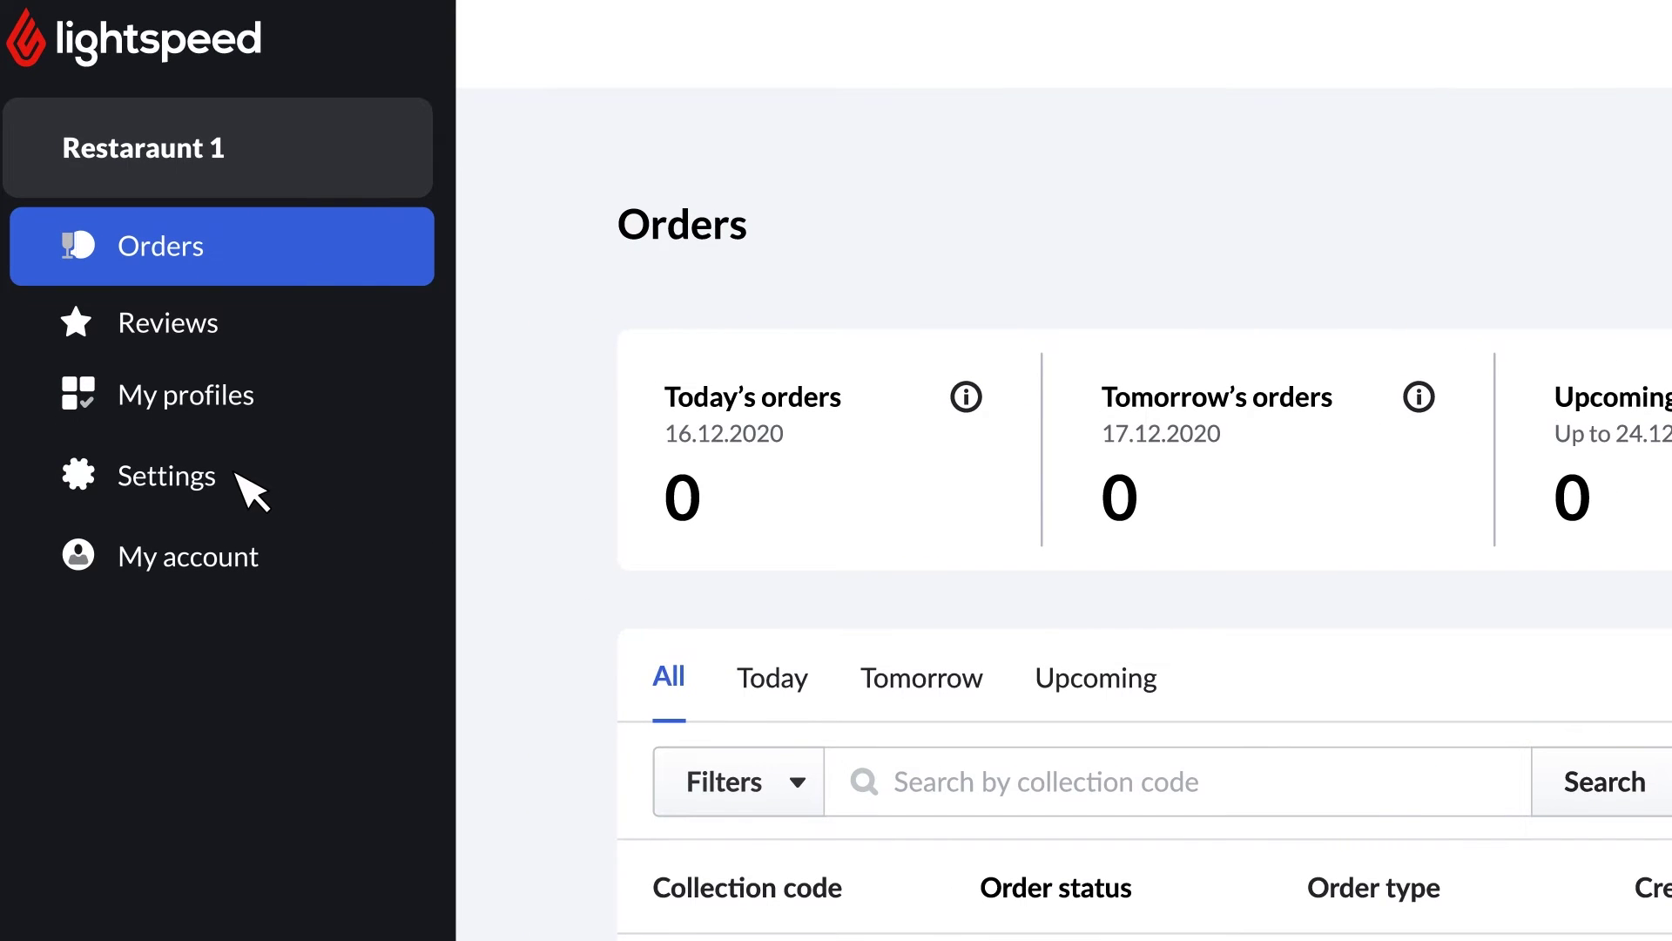
Upload a food photo as Restaurant 1's profile image in settings and save.
left_click(244, 477)
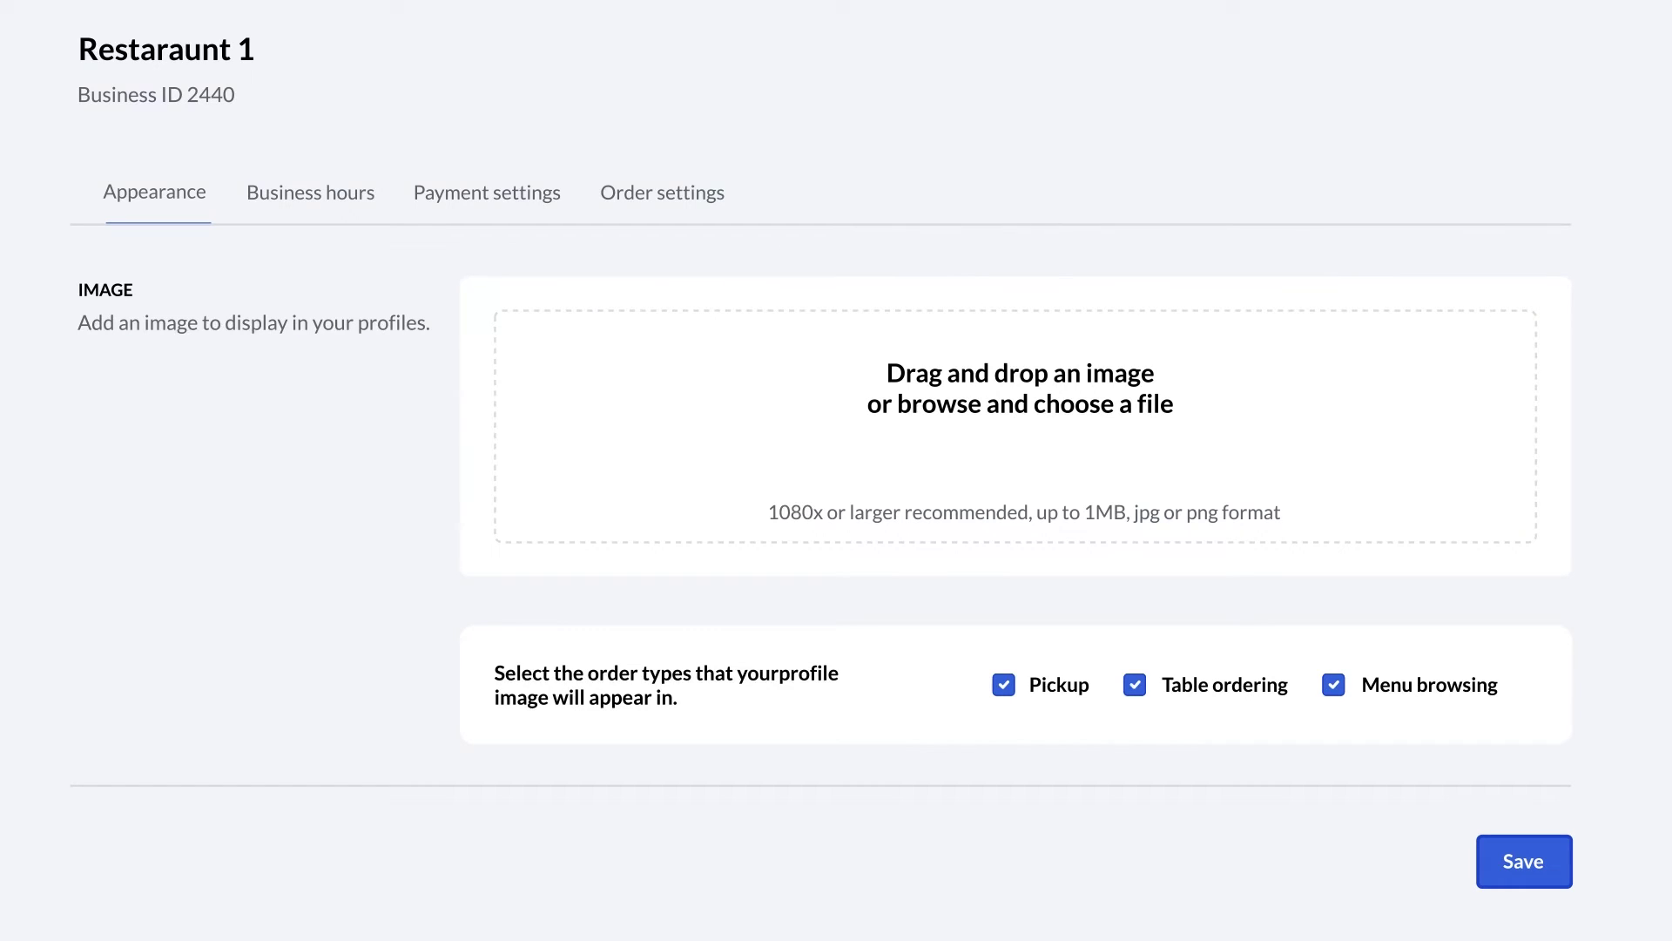
left_click_drag(144, 823, 657, 488)
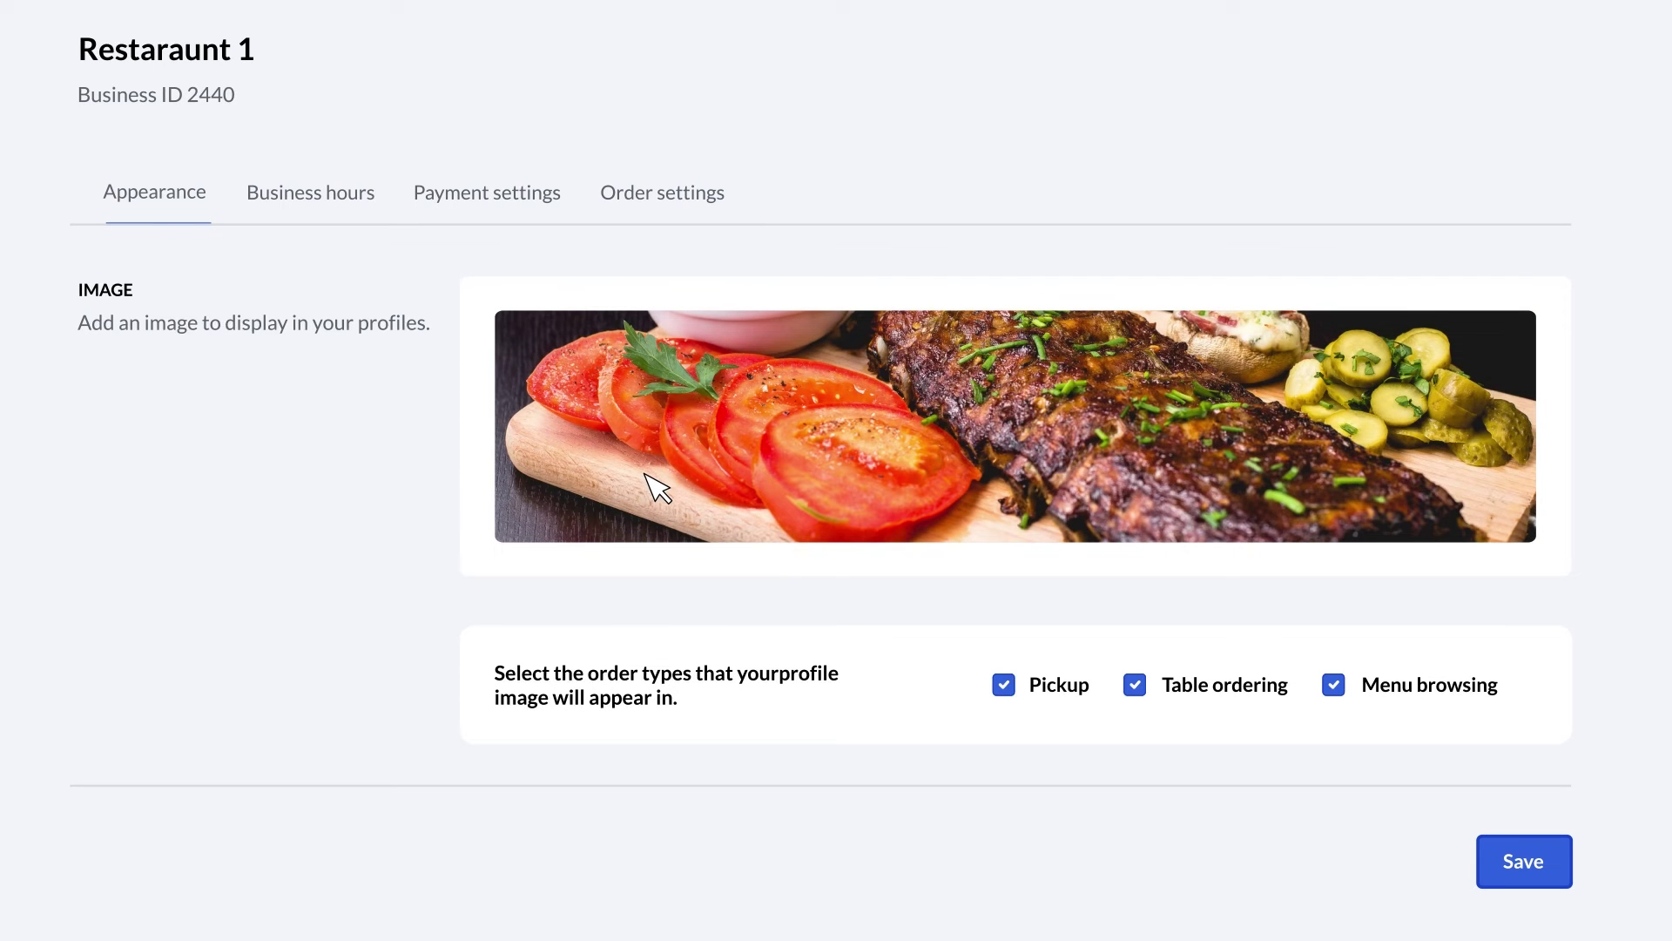
left_click(1524, 864)
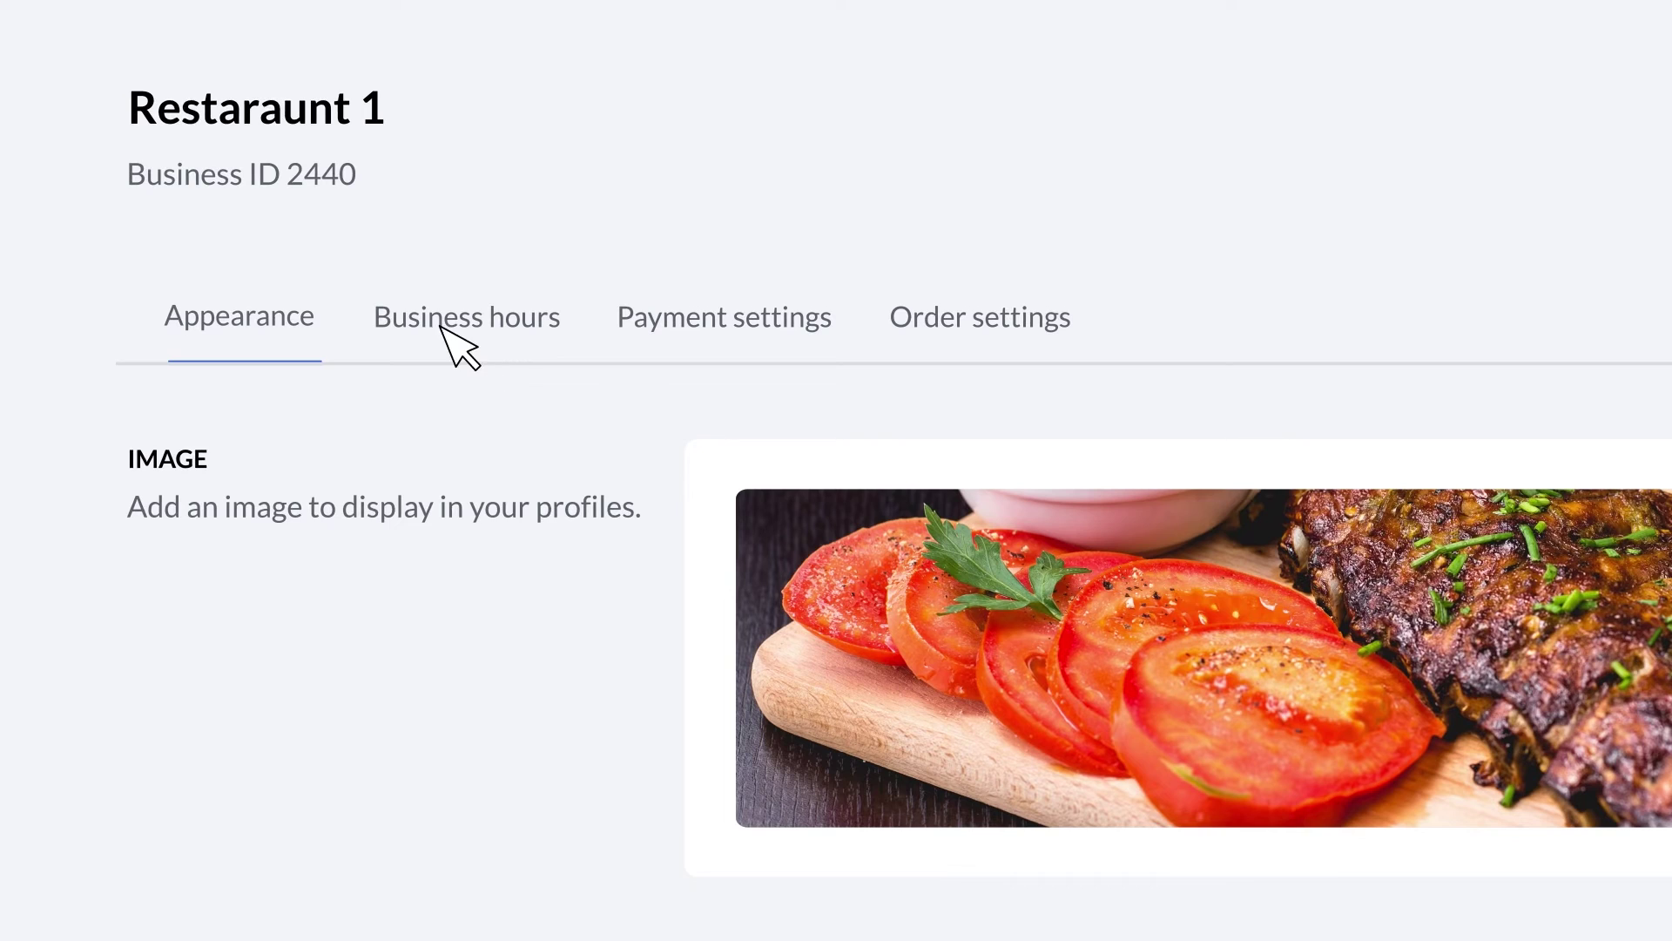
In Business hours, switch Wednesday on and add a second 12:00–15:00 shift after 10:00–11:00.
left_click(438, 331)
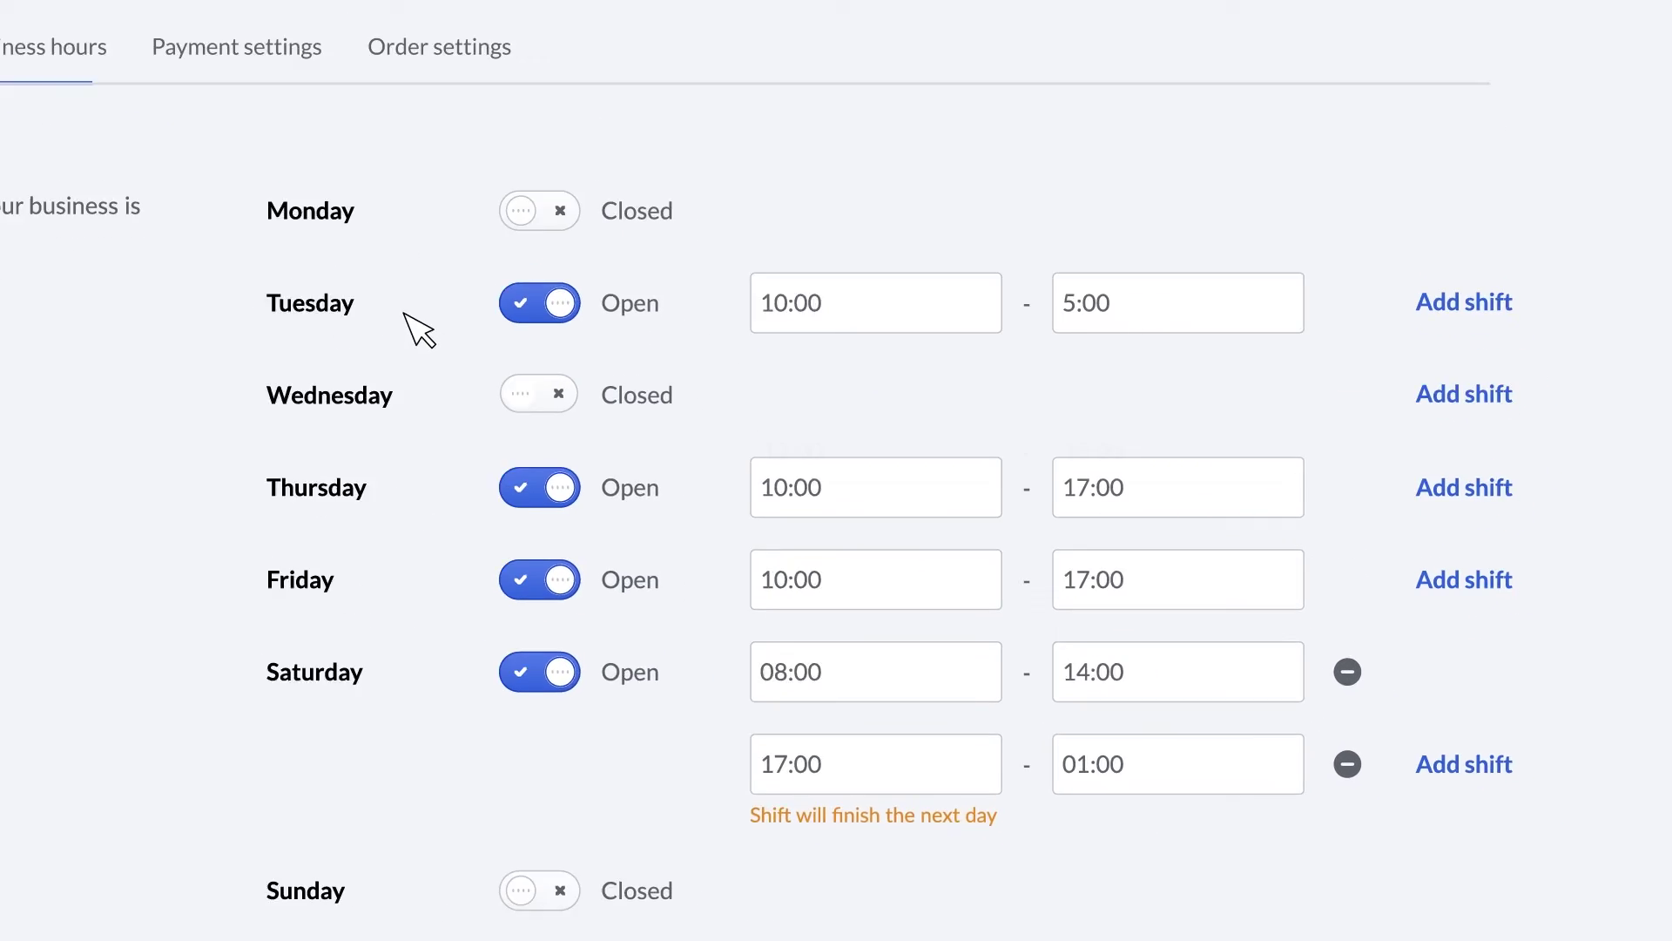
left_click(703, 493)
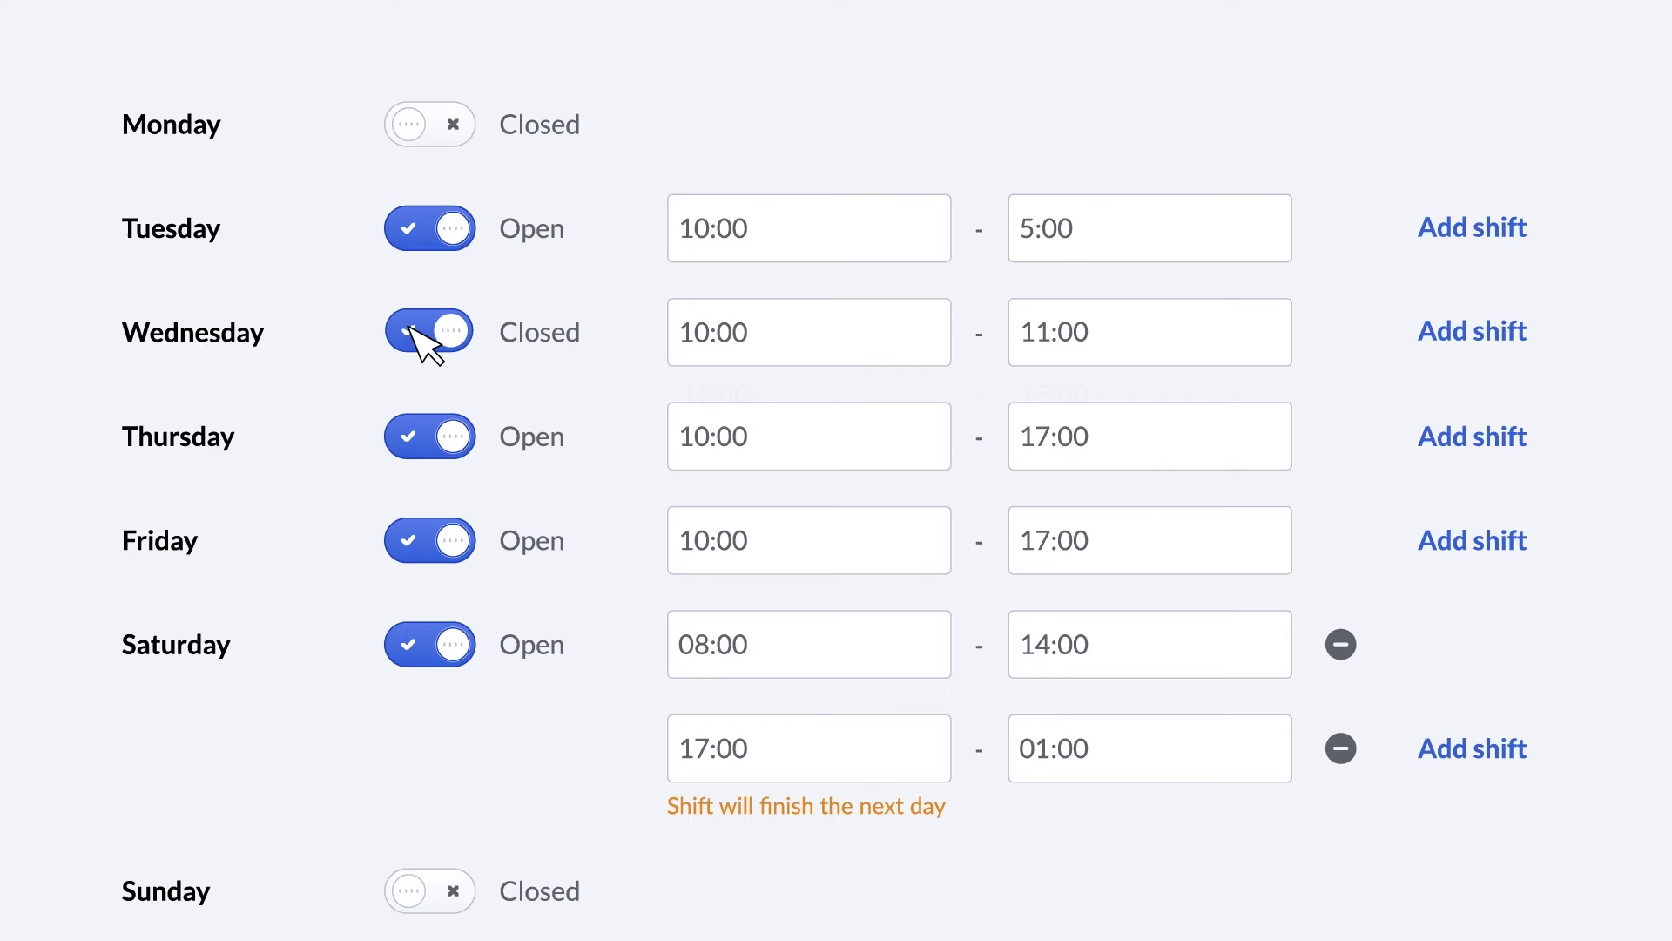
left_click(1448, 330)
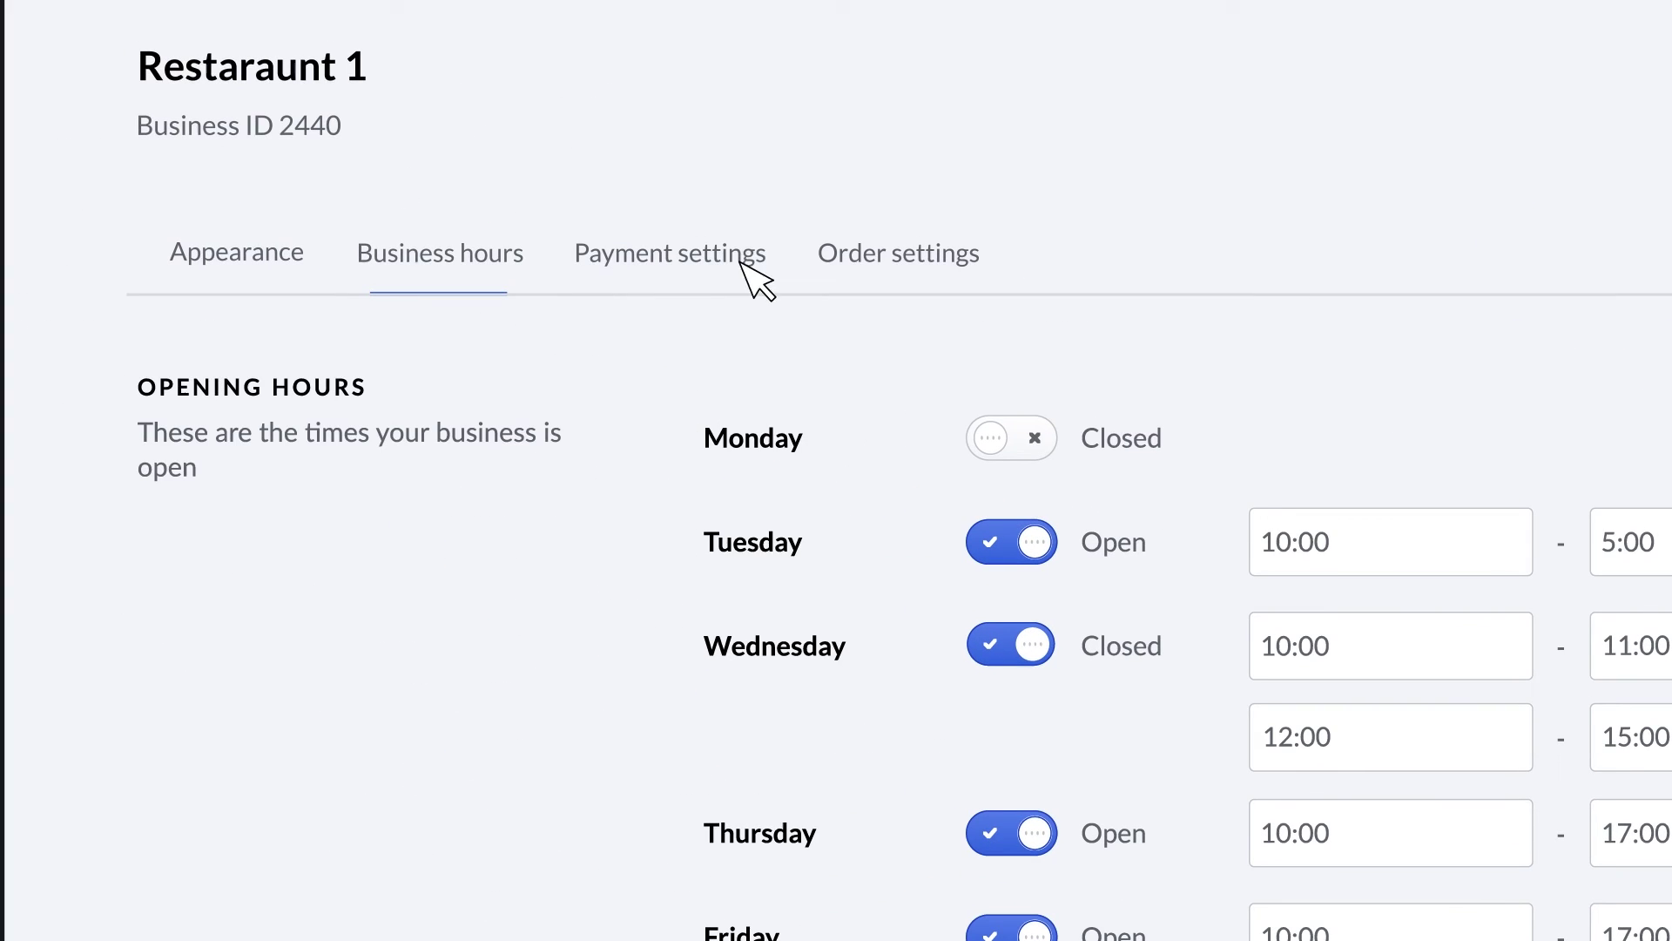
Enable Stripe, in-person payment and scan-and-pay in Payment settings, and save them.
left_click(722, 258)
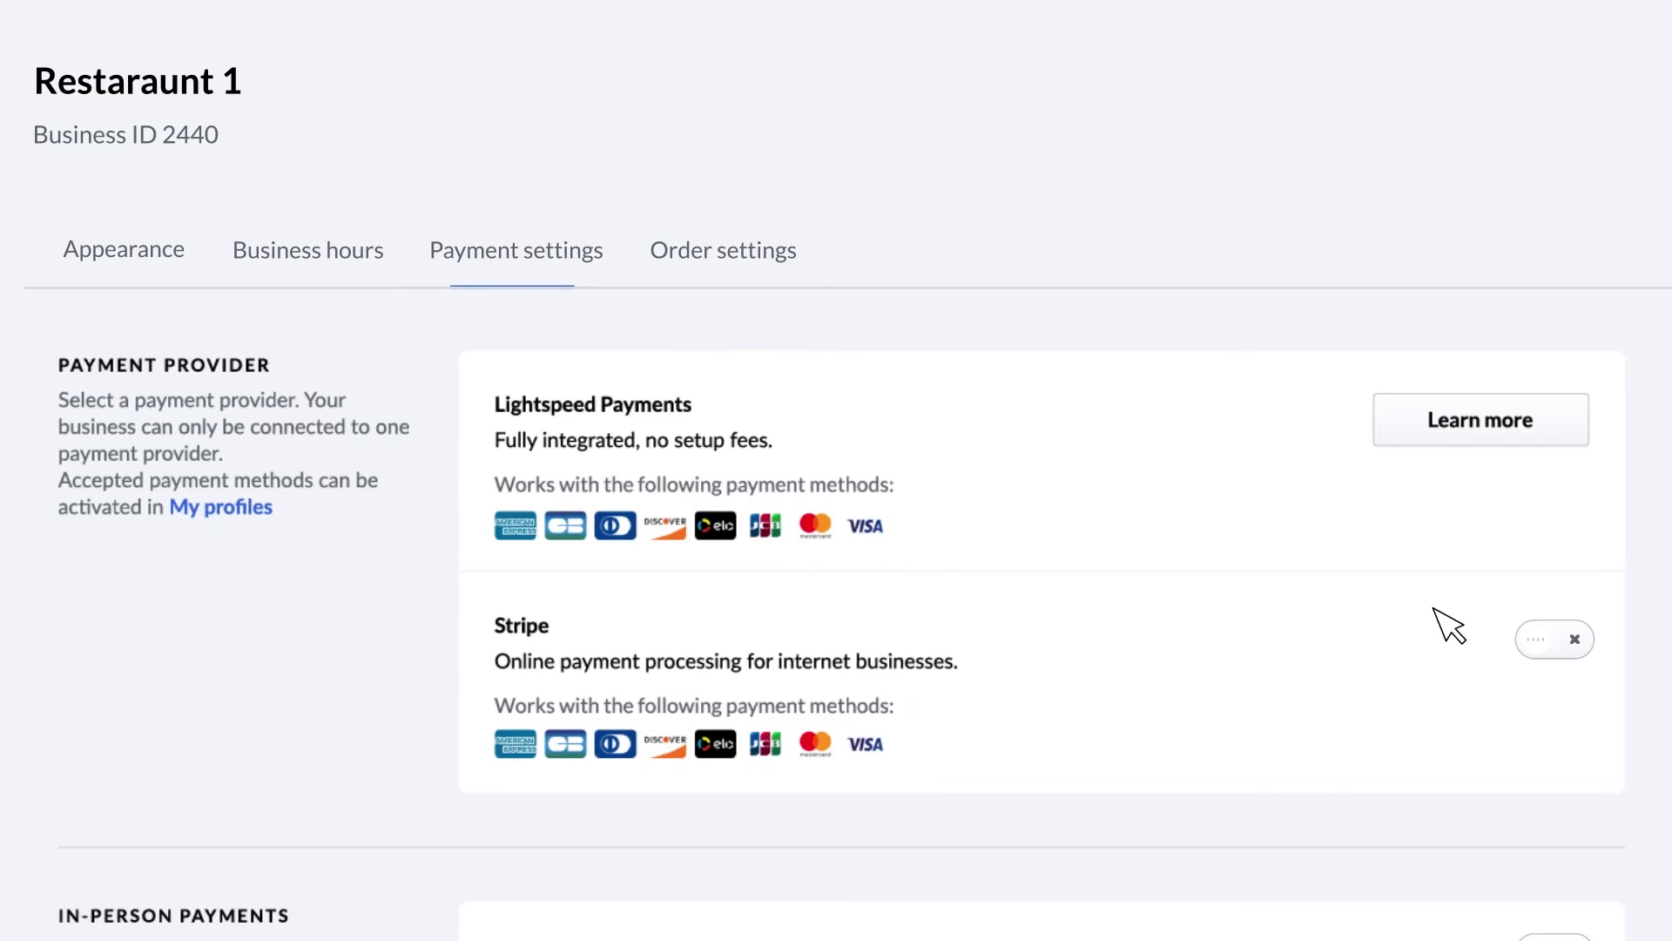
left_click(1538, 643)
scroll(1540, 649, "down", 1)
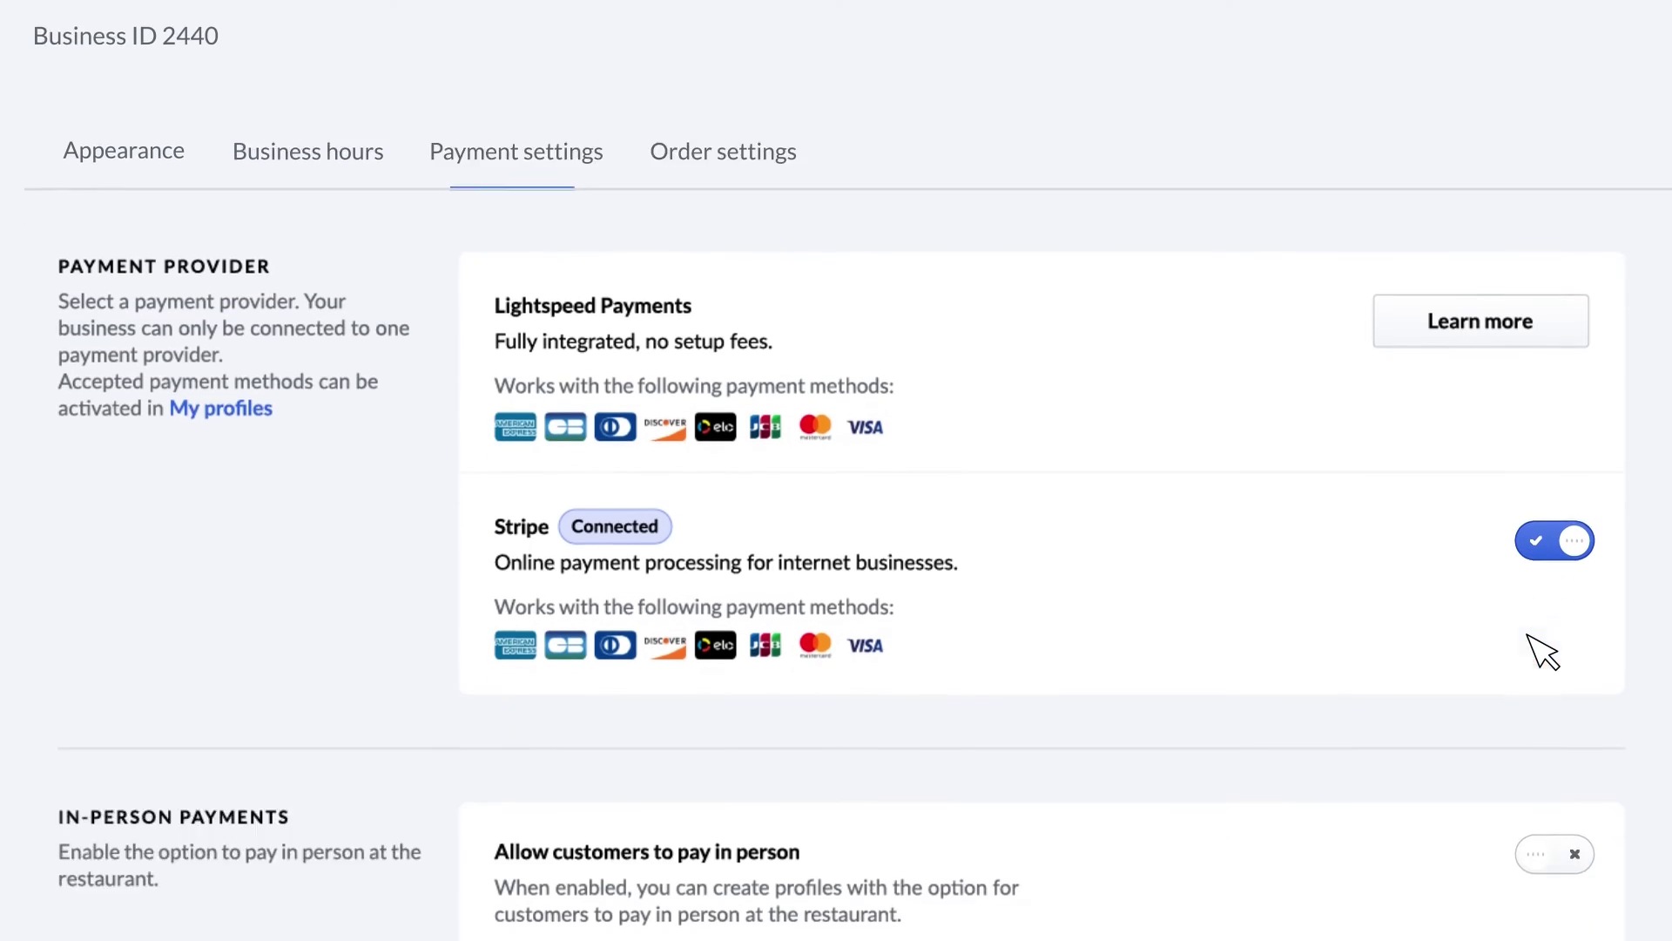
scroll(1481, 647, "down", 3)
left_click(1530, 638)
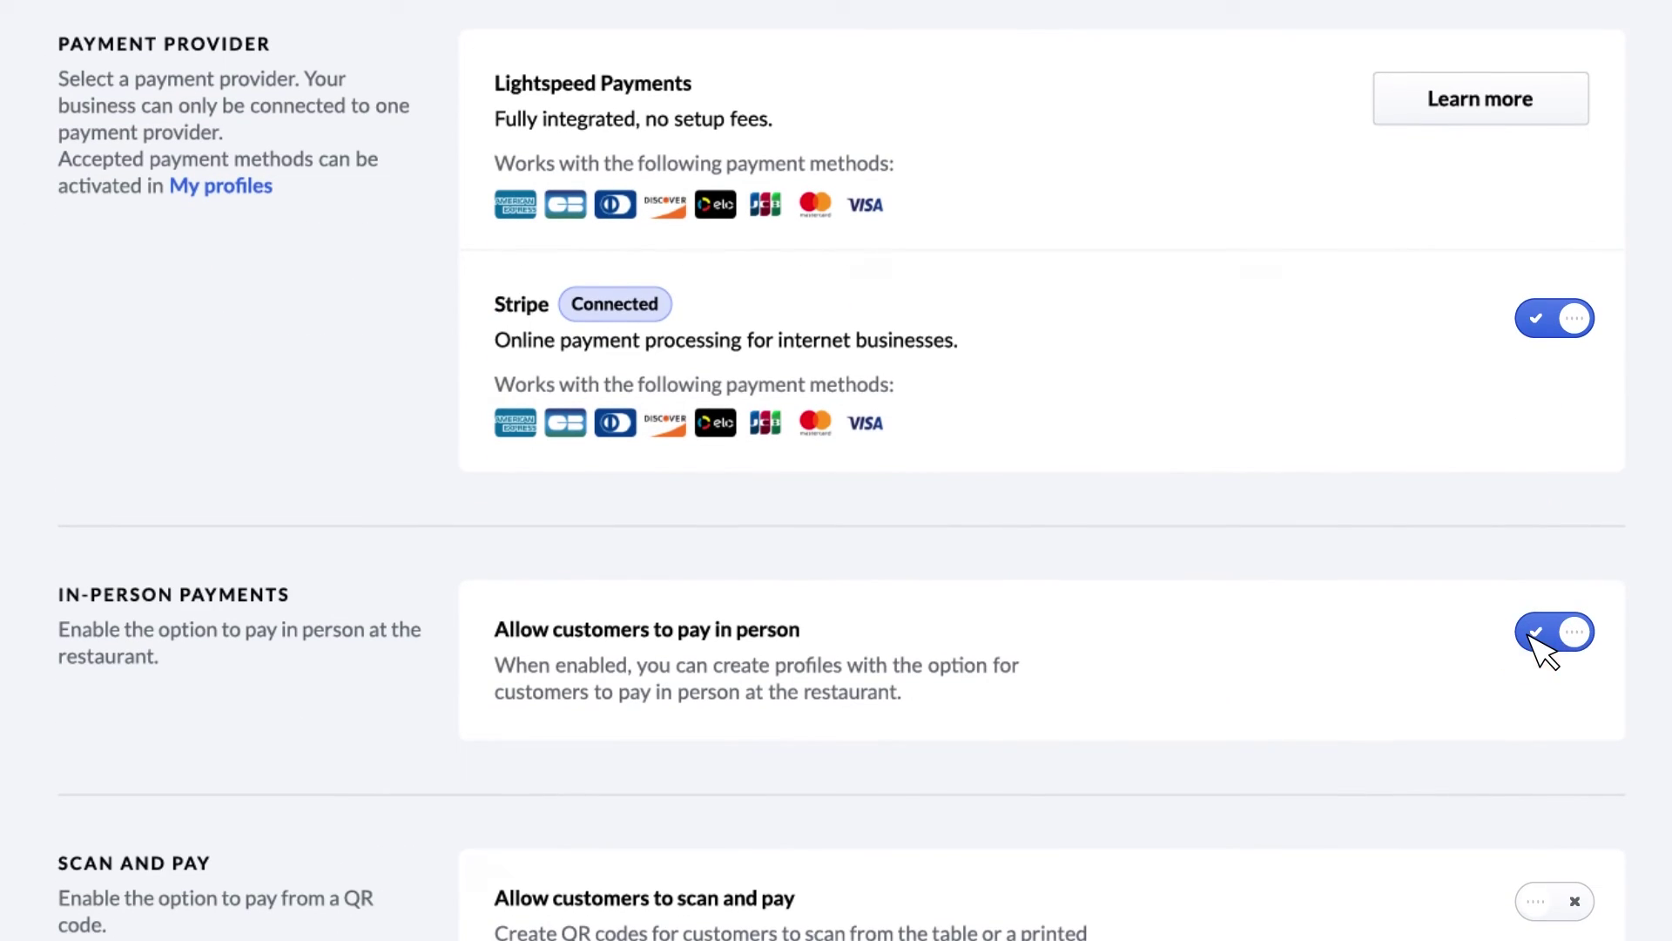
scroll(1540, 610, "down", 2)
scroll(1542, 545, "down", 3)
left_click(1544, 555)
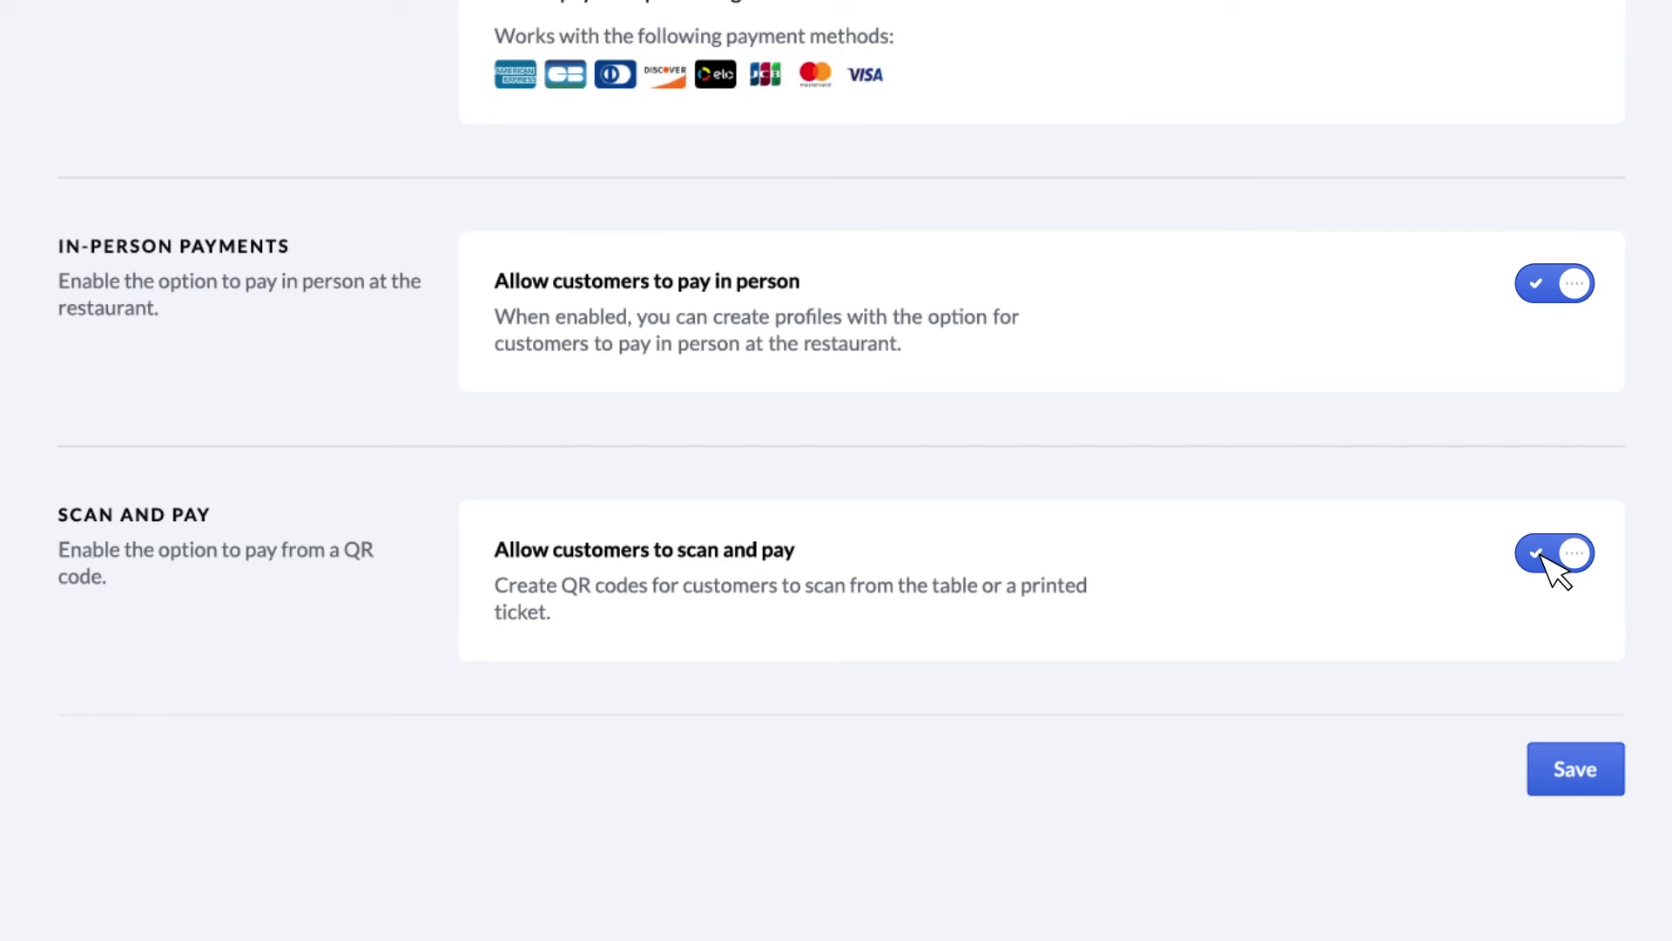
left_click(1575, 773)
scroll(982, 272, "up", 7)
Show the Order settings tab with its 45-minute average food preparation time.
left_click(746, 218)
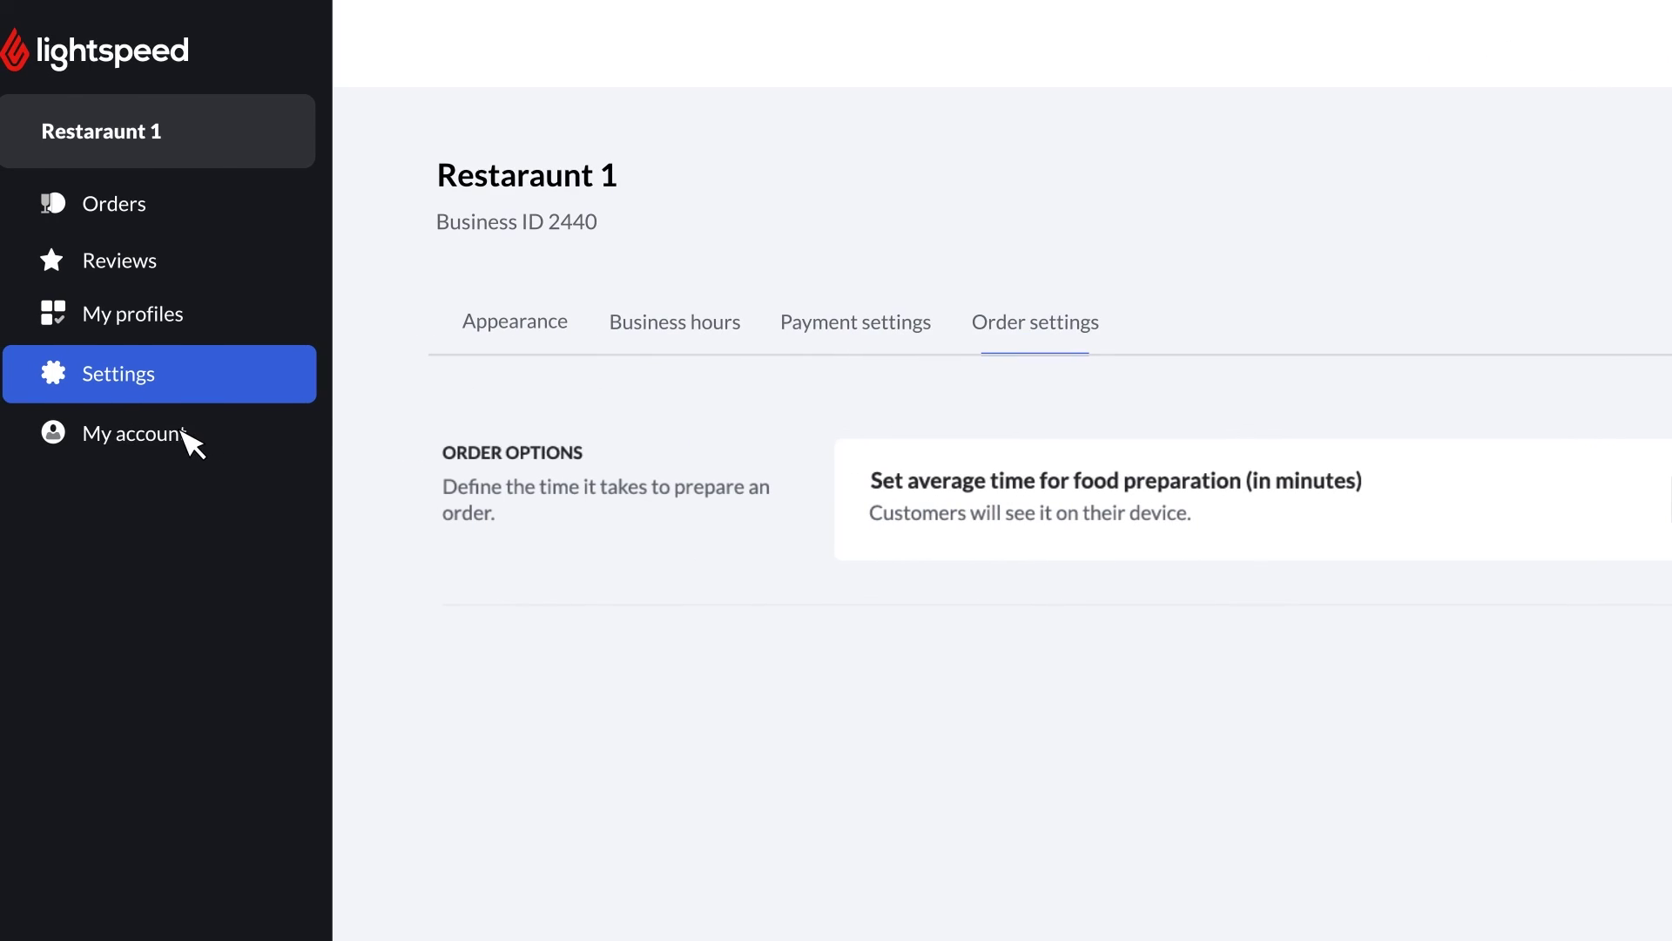
left_click(185, 436)
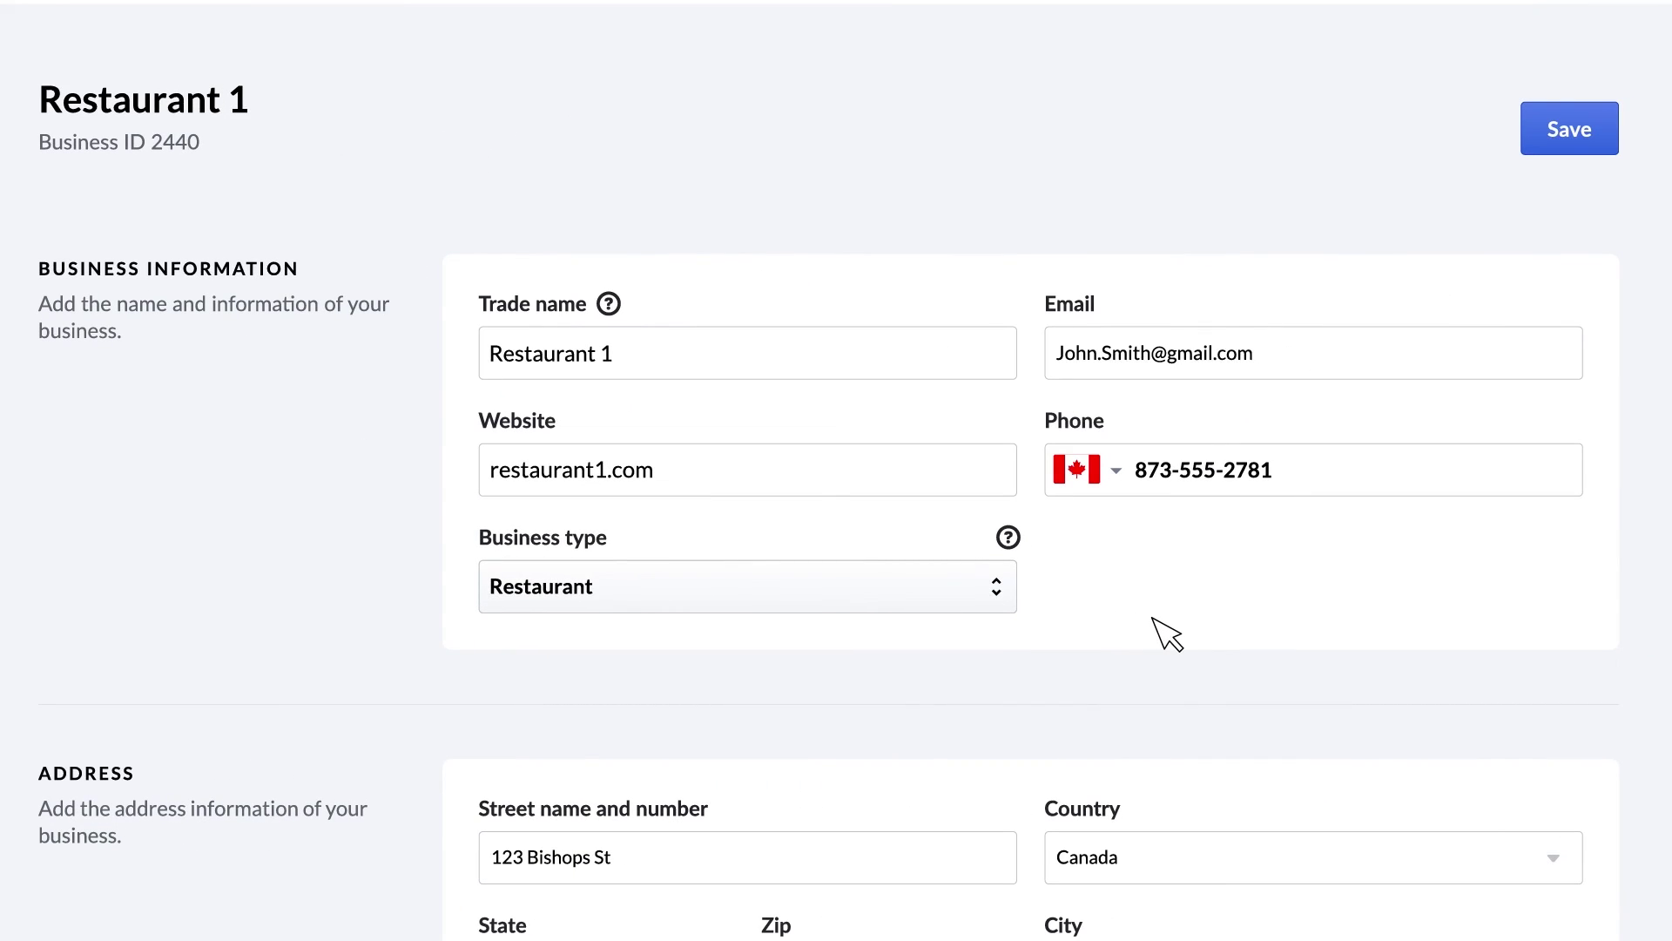
scroll(1167, 634, "down", 3)
scroll(1167, 634, "down", 2)
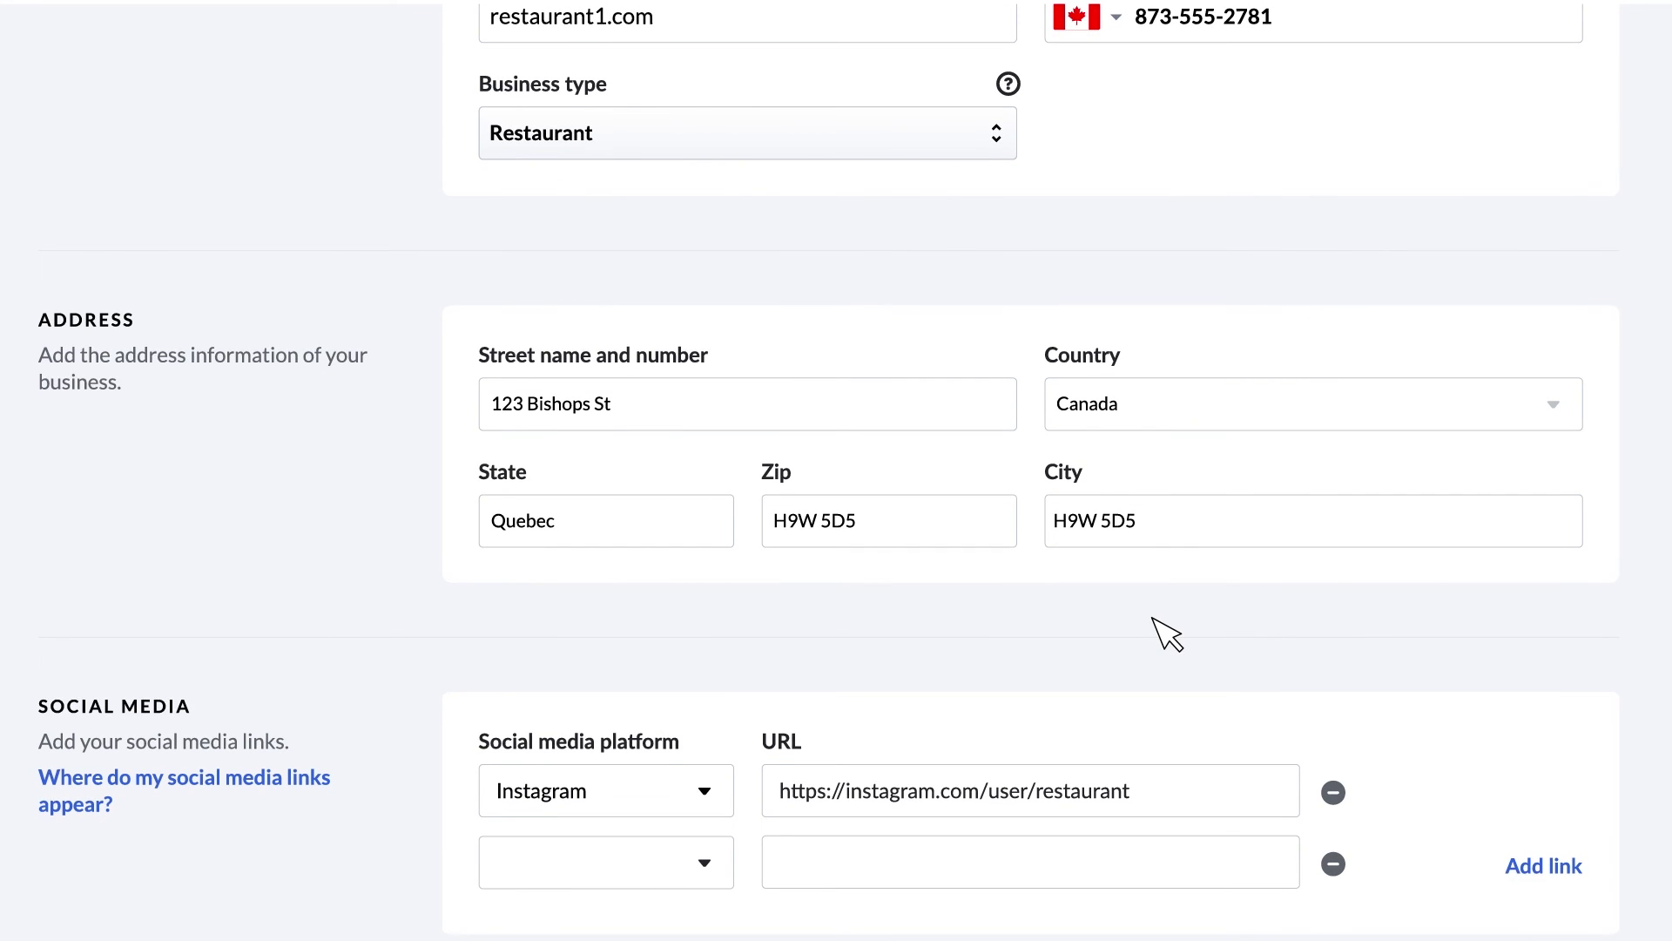
scroll(1167, 634, "down", 3)
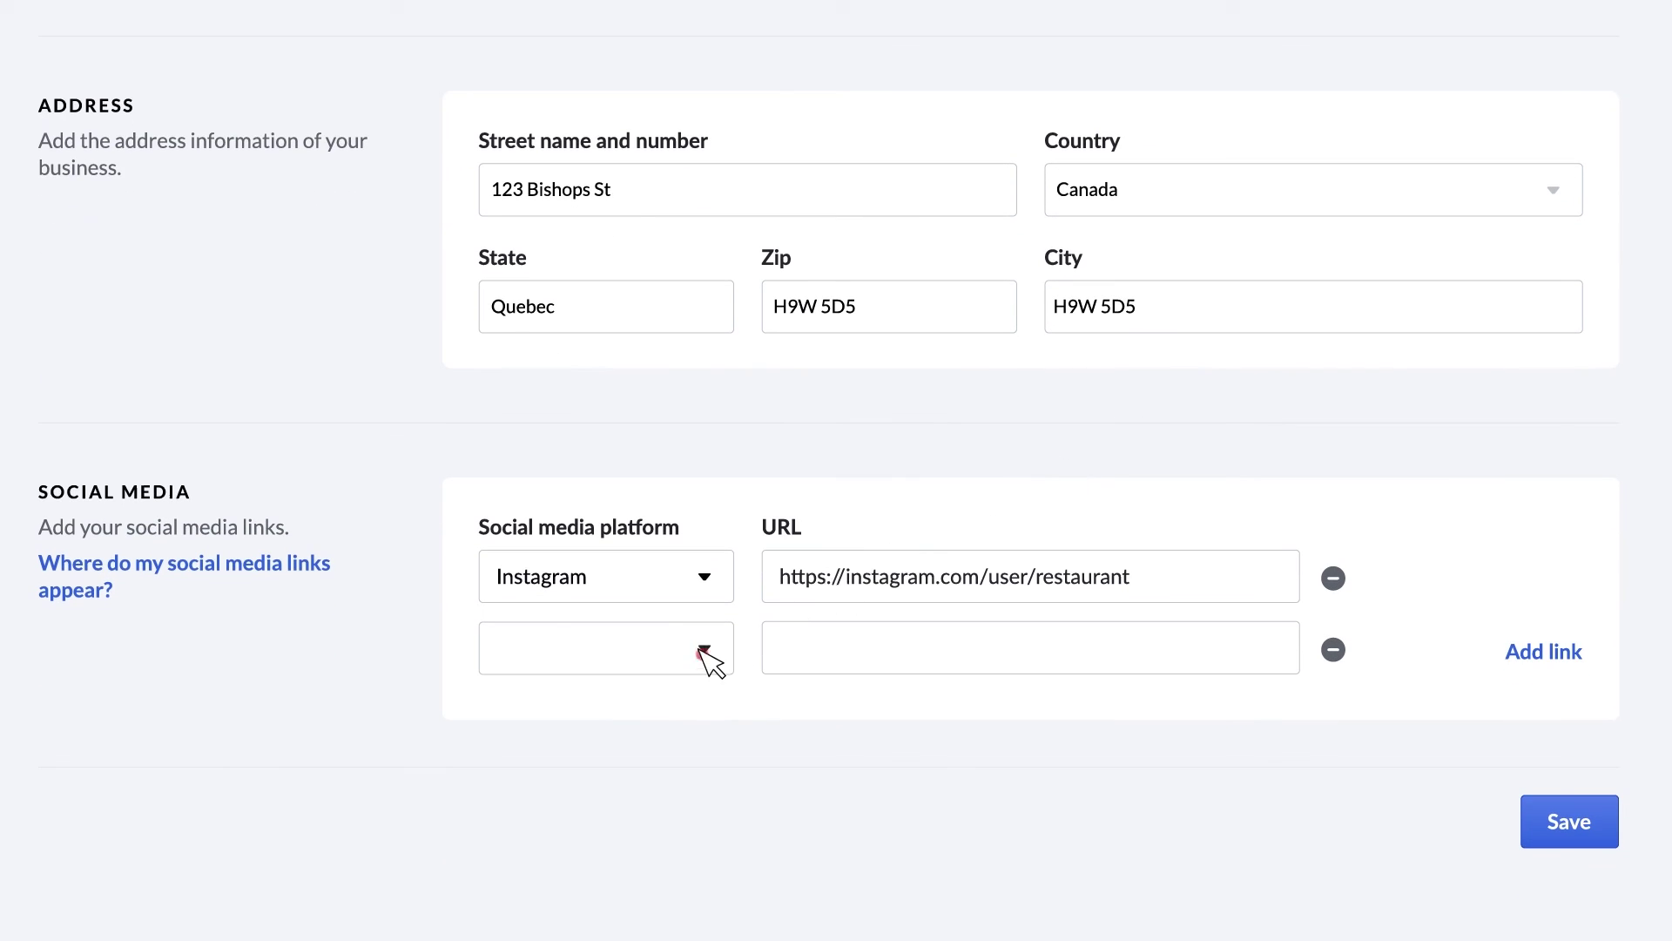
left_click(706, 655)
left_click(588, 704)
left_click(775, 662)
type("https://facebook.com/restaurant1")
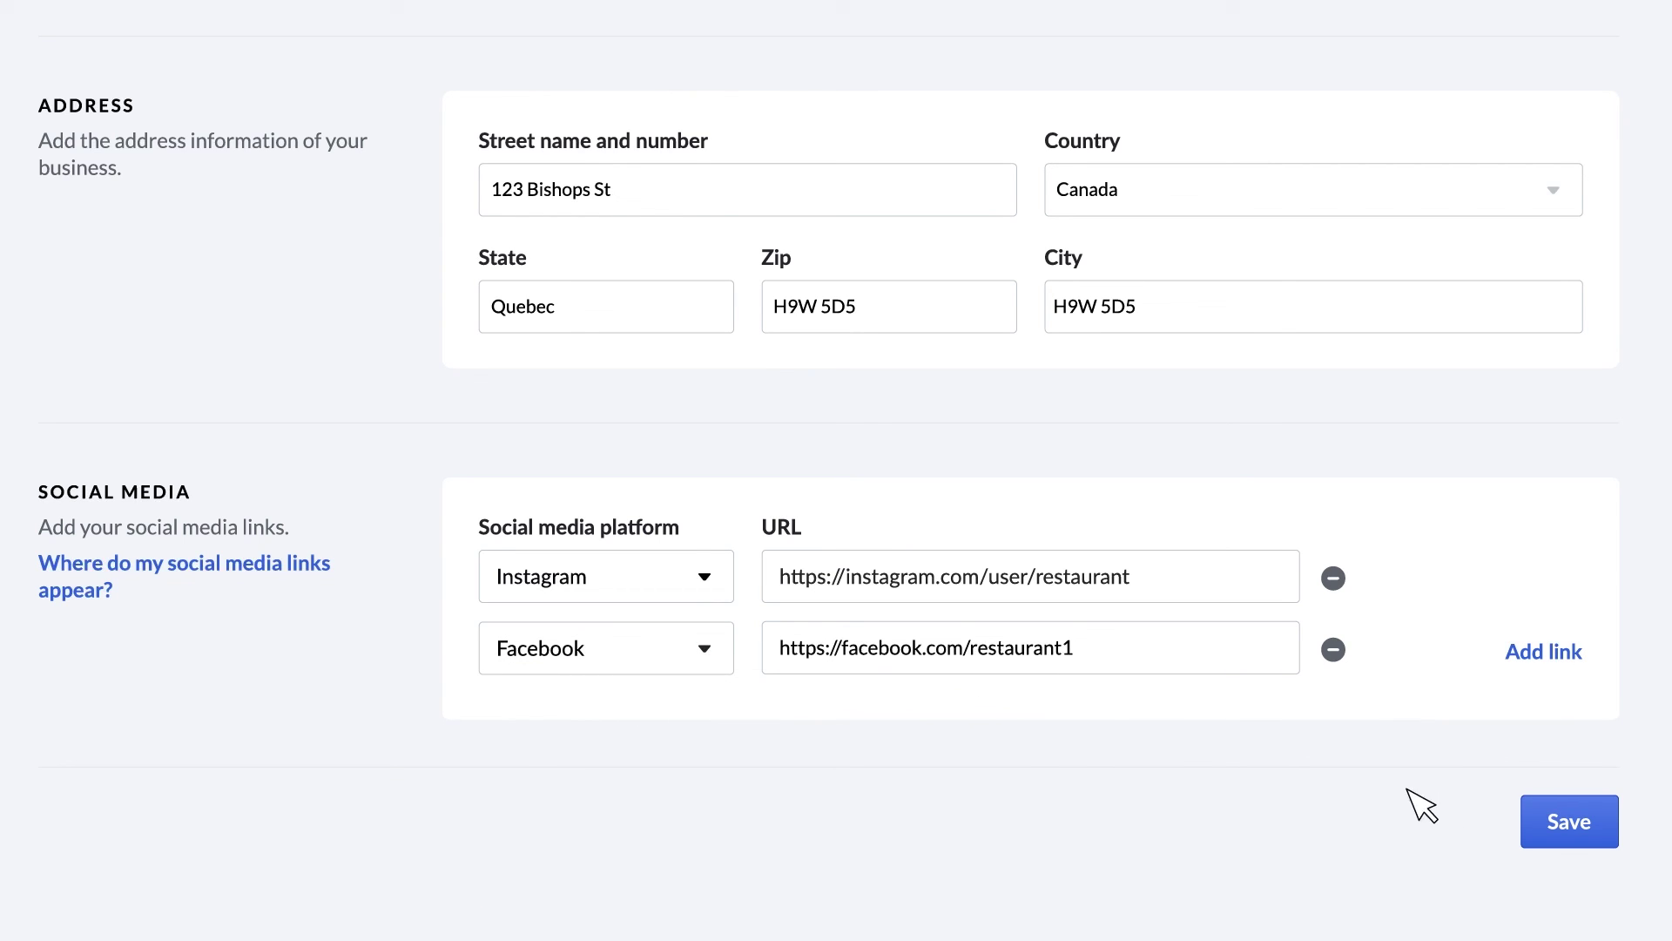
left_click(1570, 825)
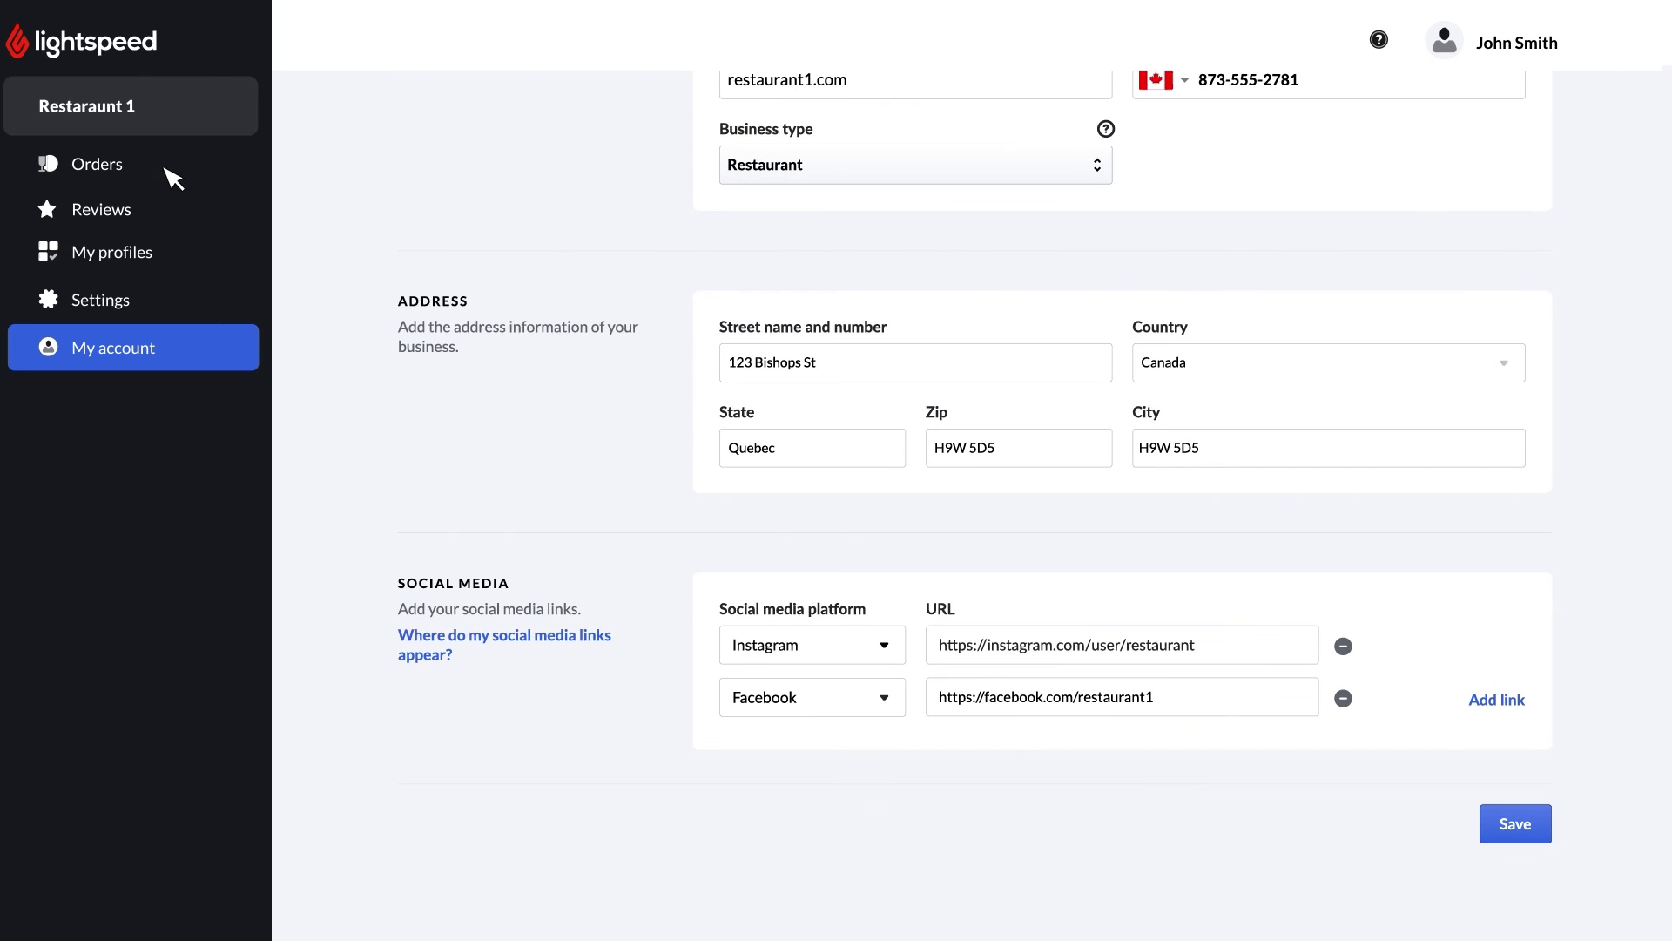
Show the Orders dashboard listing 43 orders today and 14,559 in total.
left_click(159, 165)
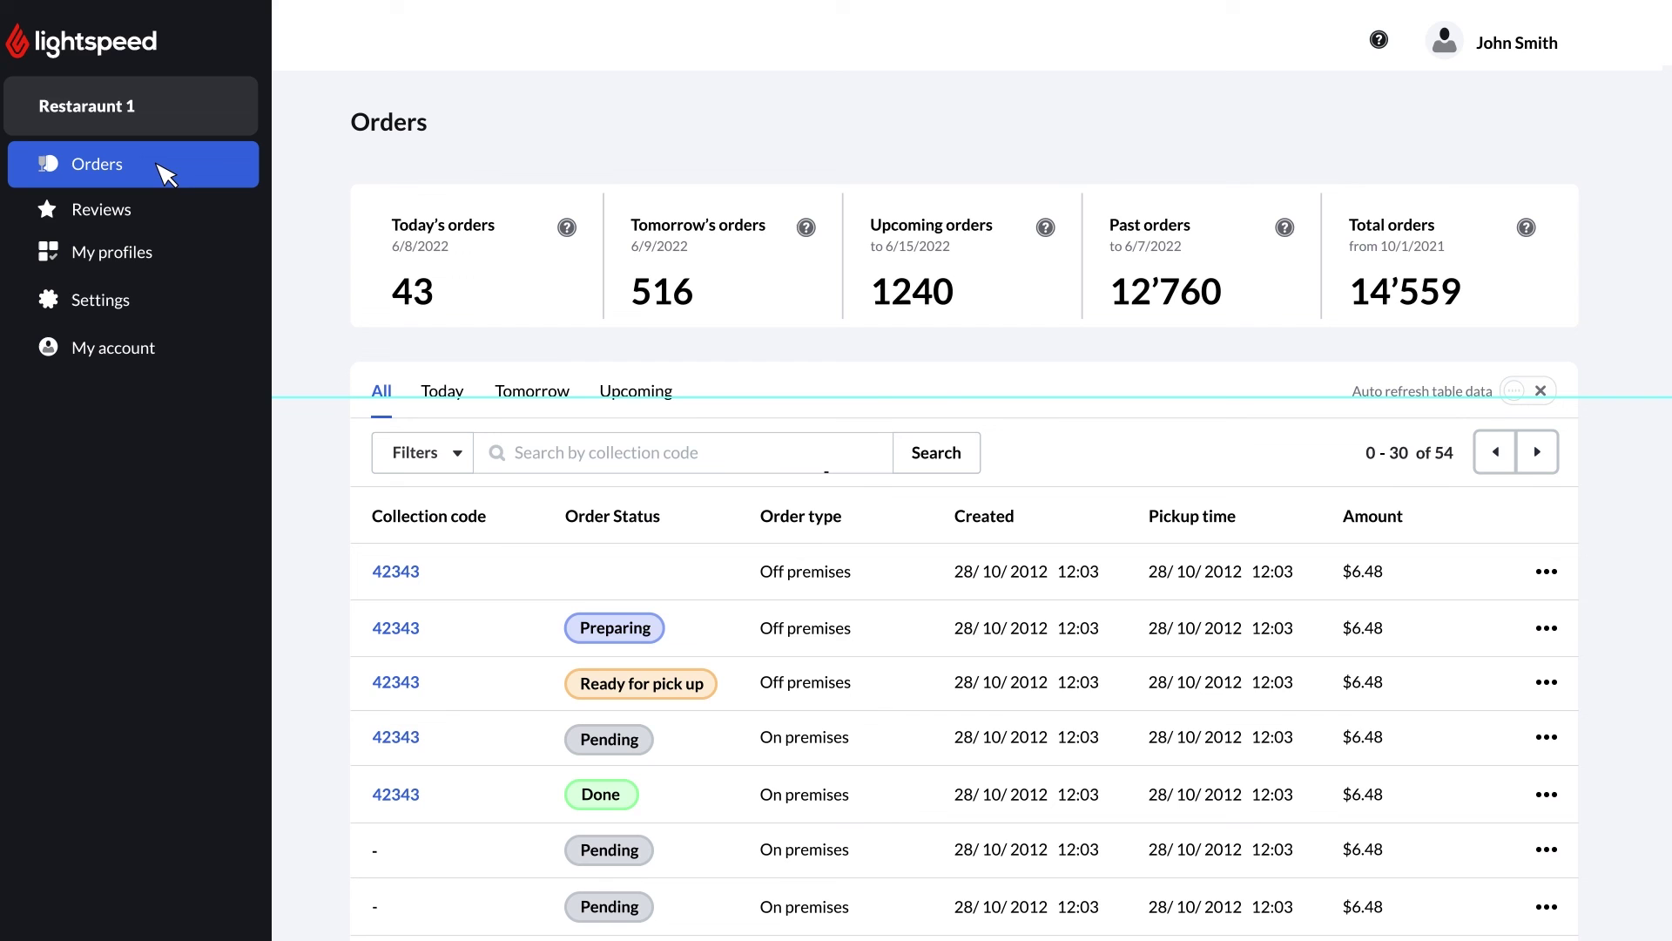